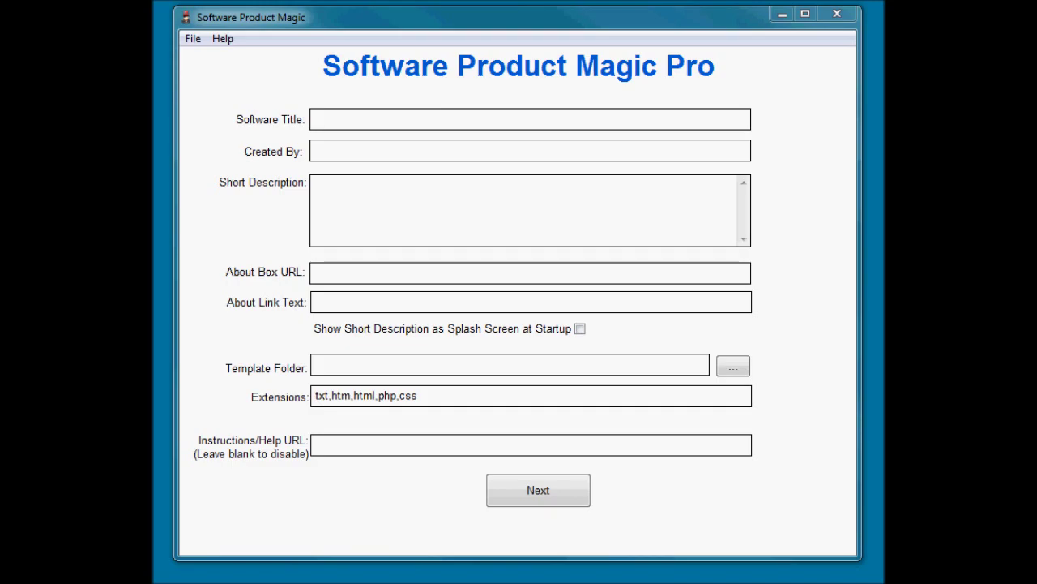
Minimize the product builder to show the countdown folder and its four files.
{"action": "left_click", "coordinate": [781, 14]}
{"action": "left_click", "coordinate": [427, 283]}
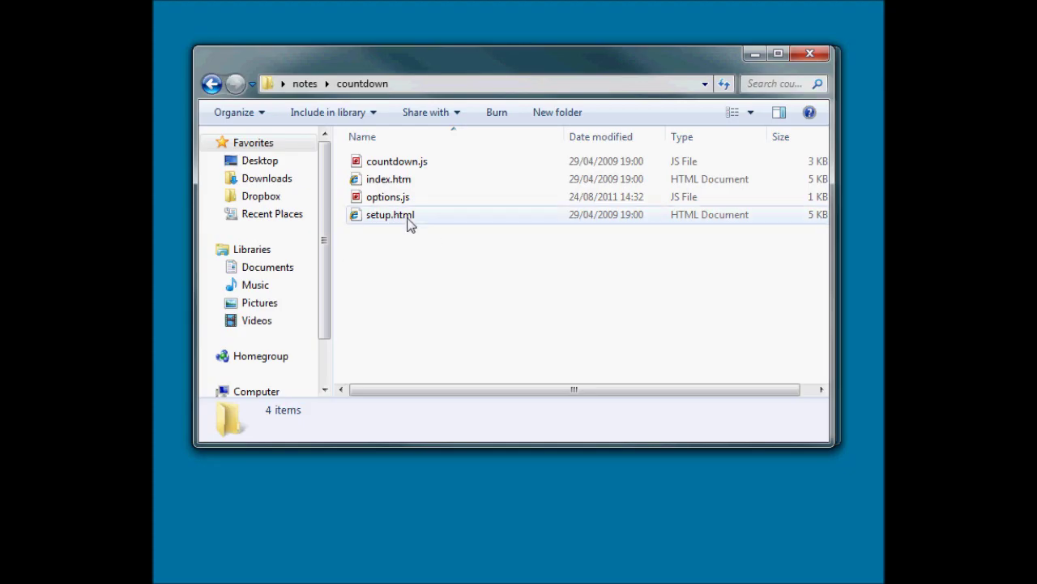
Read the example TargetDate in setup.html, then open options.js in Codelobster.
{"action": "double_click", "coordinate": [390, 215]}
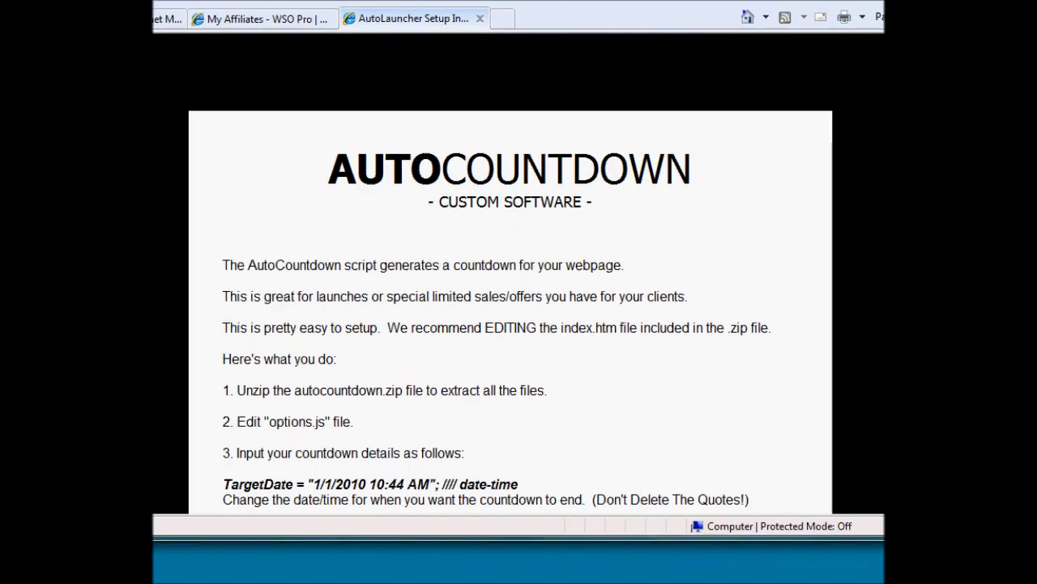
{"action": "scroll", "coordinate": [504, 292], "scroll_direction": "down", "scroll_amount": 5}
{"action": "scroll", "coordinate": [504, 292], "scroll_direction": "down", "scroll_amount": 3}
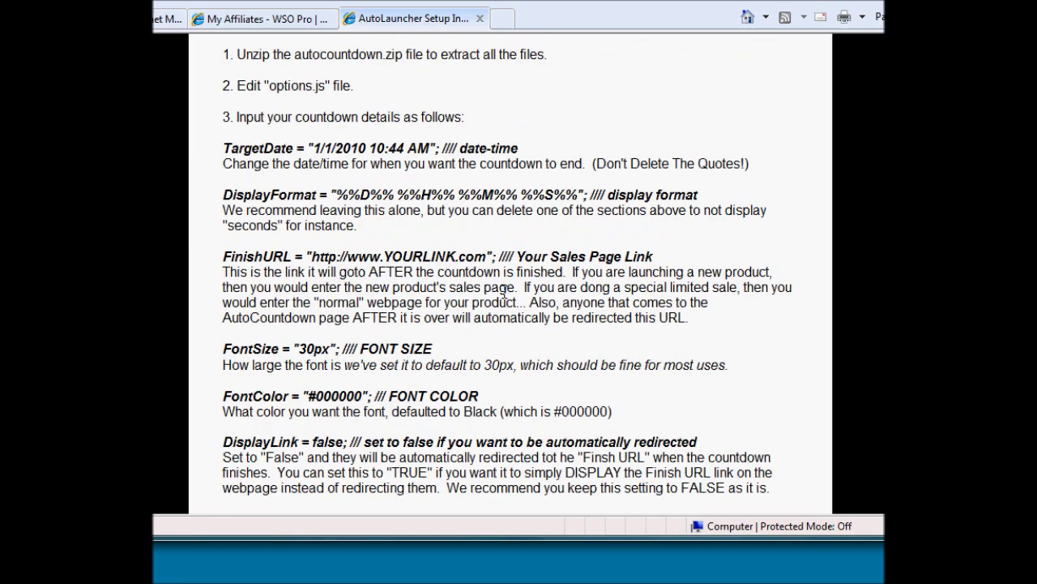
{"action": "scroll", "coordinate": [504, 292], "scroll_direction": "down", "scroll_amount": 3}
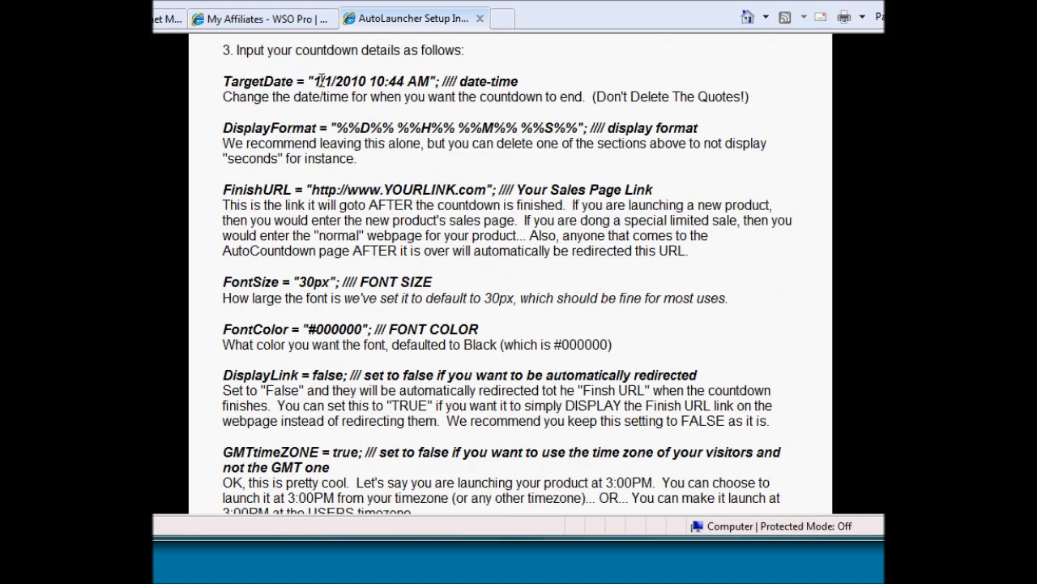
{"action": "left_click_drag", "start_coordinate": [316, 81], "coordinate": [432, 84]}
{"action": "left_click", "coordinate": [355, 81]}
{"action": "left_click_drag", "start_coordinate": [432, 81], "coordinate": [315, 81]}
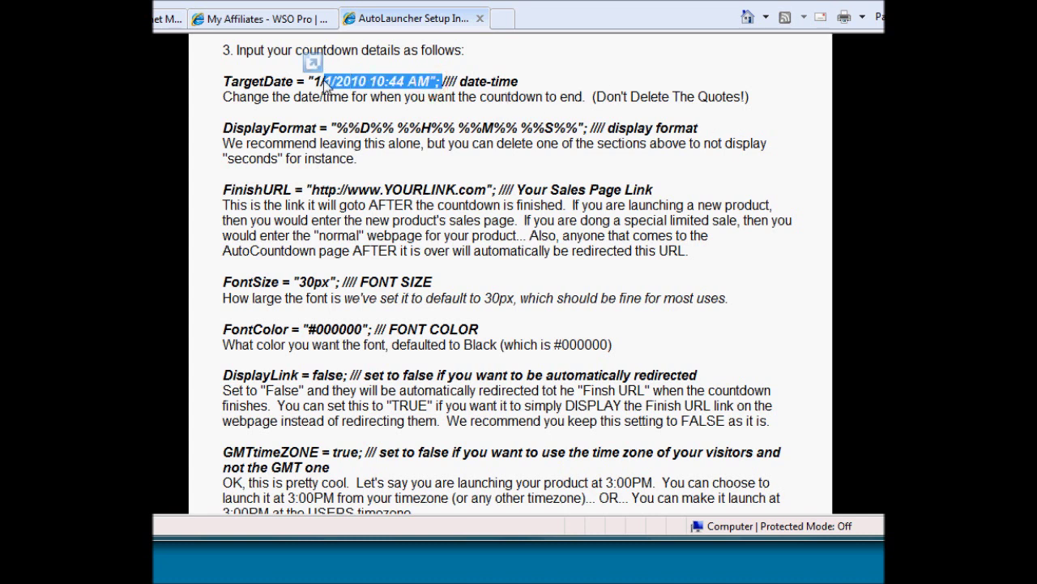
{"action": "left_click", "coordinate": [328, 189]}
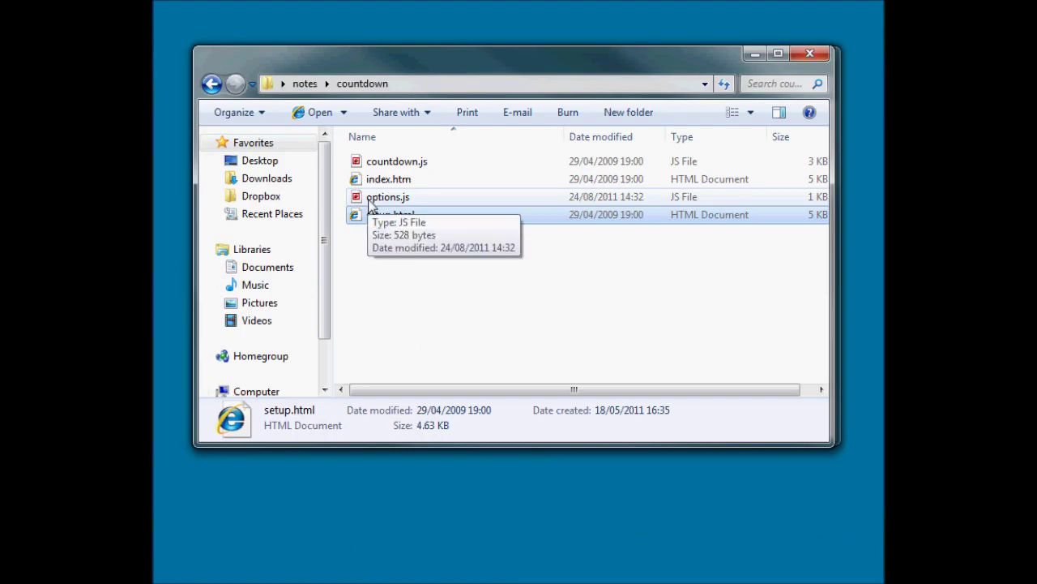
{"action": "double_click", "coordinate": [381, 197]}
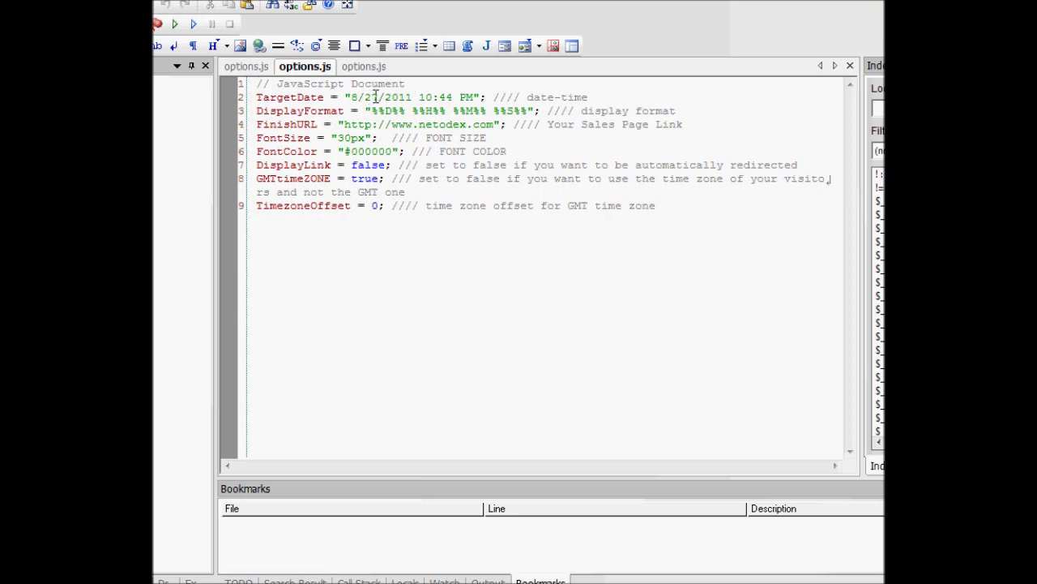
Replace the TargetDate 8/27/2011 10:44 PM with [#DateMDYYYY#] [#Time#].
{"action": "left_click", "coordinate": [413, 97]}
{"action": "left_click_drag", "start_coordinate": [412, 98], "coordinate": [352, 97]}
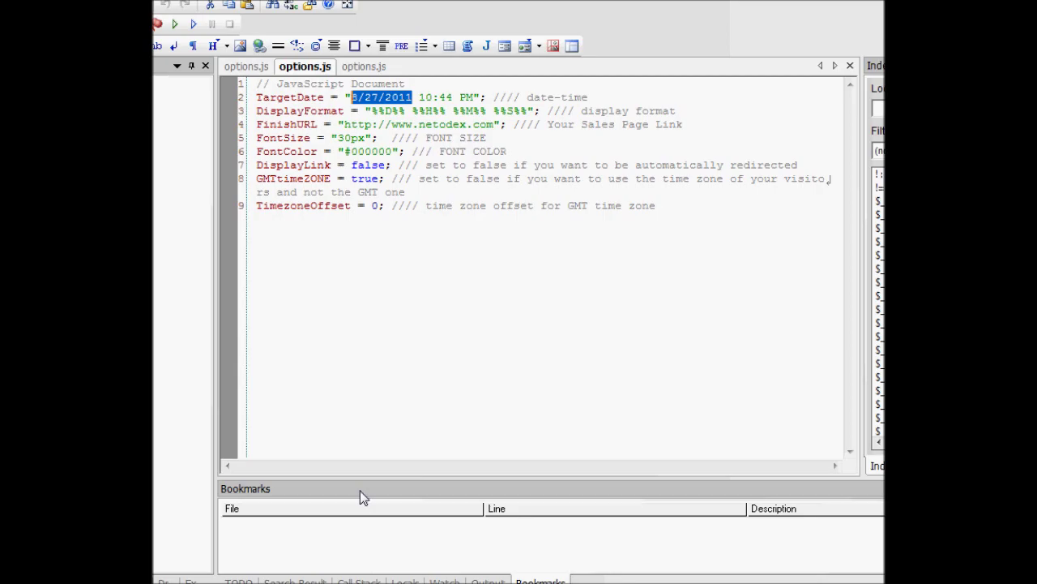
{"action": "type", "text": "1"}
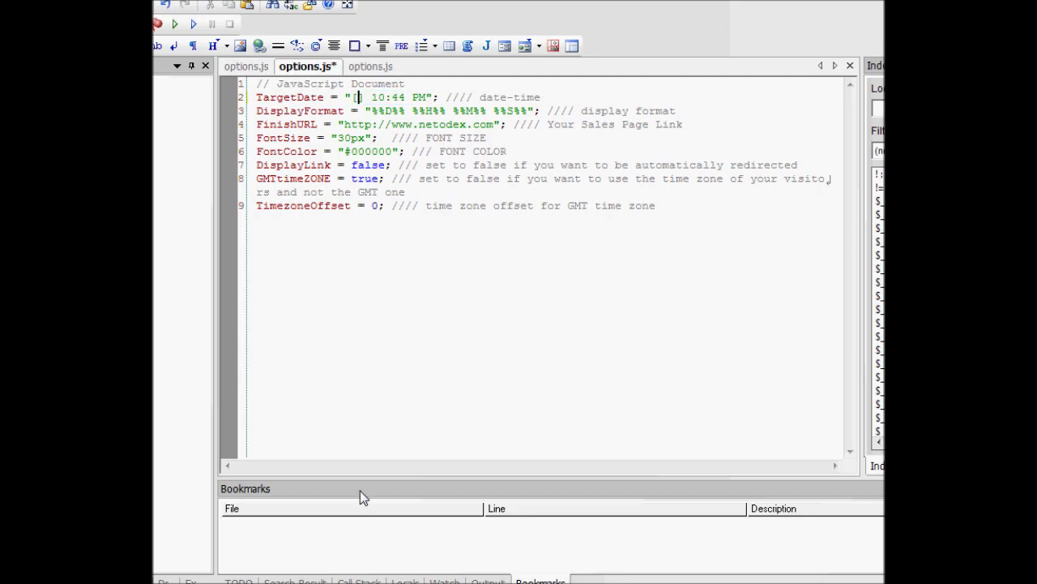
{"action": "type", "text": "2"}
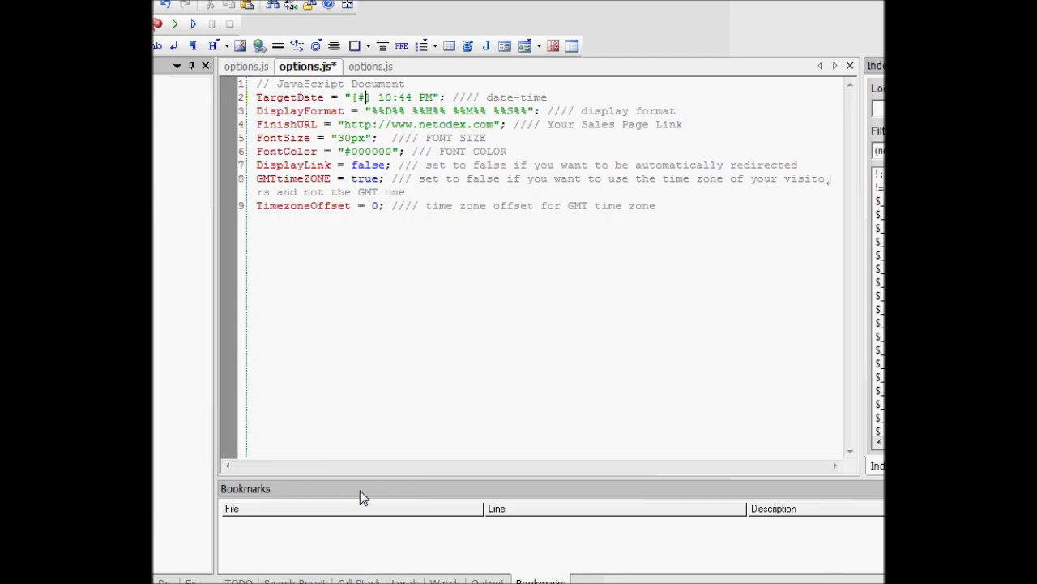
{"action": "type", "text": "fsdfsd"}
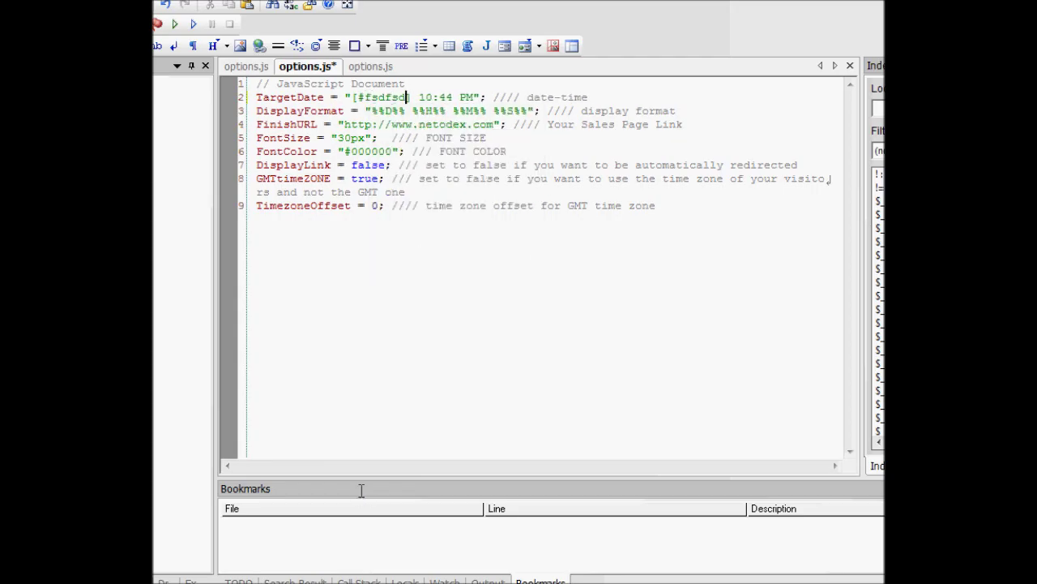
{"action": "type", "text": "#"}
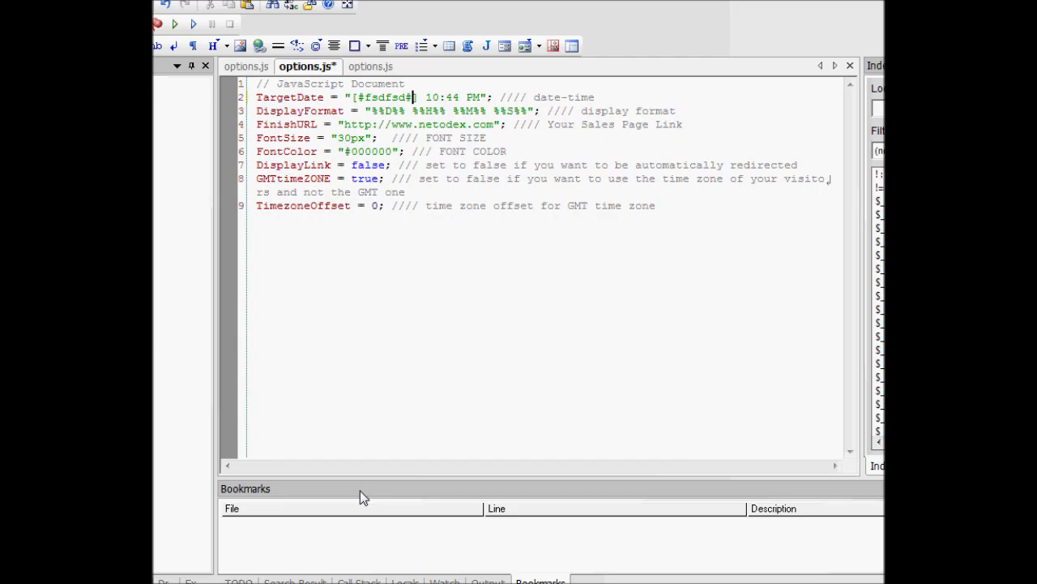
{"action": "type", "text": "]"}
{"action": "key", "text": "Left"}
{"action": "key", "text": "Left"}
{"action": "key", "text": "shift+Left"}
{"action": "key", "text": "shift+Left"}
{"action": "key", "text": "shift+Left"}
{"action": "key", "text": "shift+Left"}
{"action": "key", "text": "shift+Left"}
{"action": "key", "text": "shift+Left"}
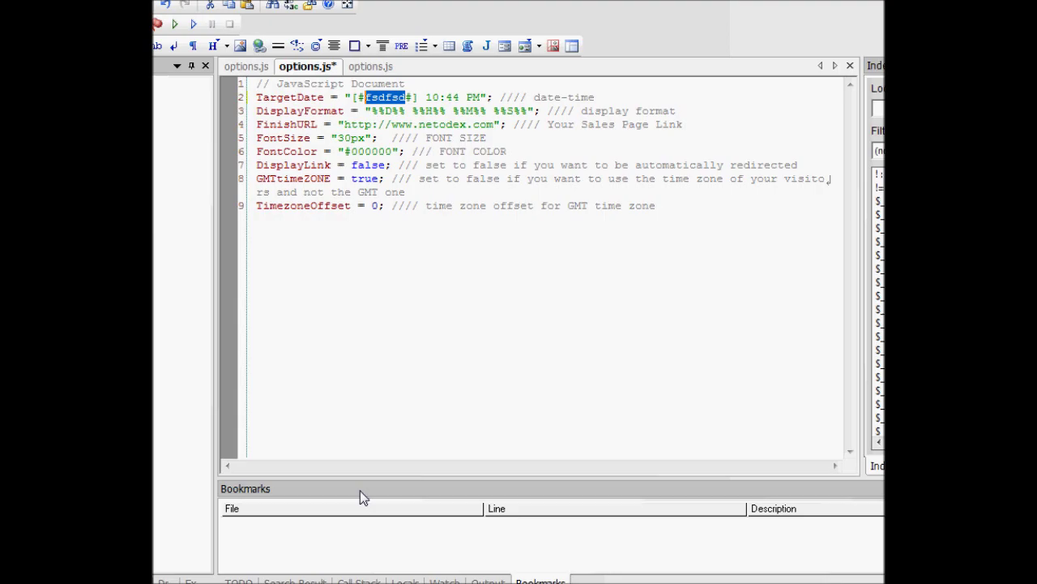
{"action": "type", "text": "DATE"}
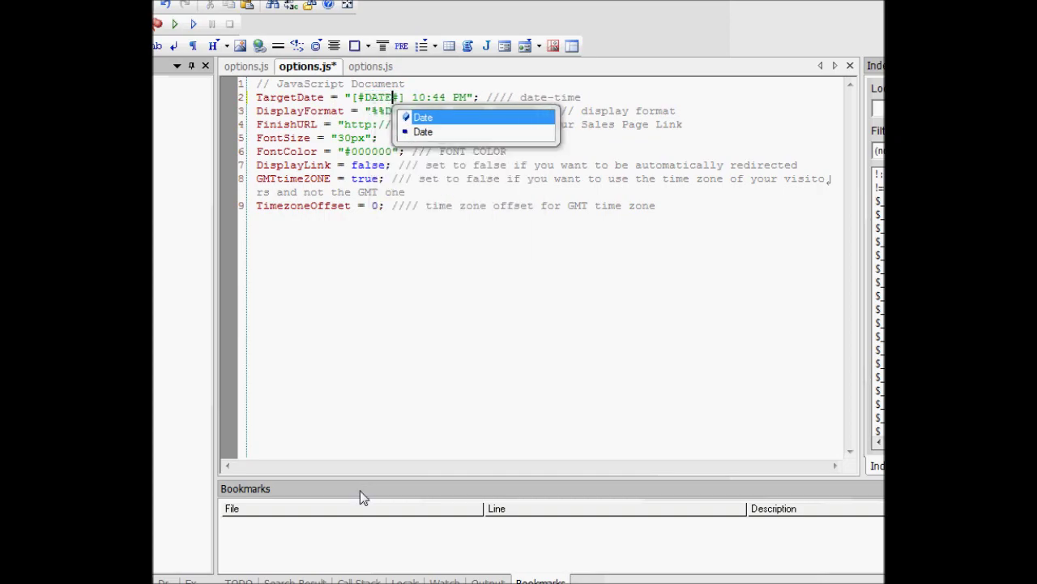
{"action": "key", "text": "BackSpace"}
{"action": "key", "text": "BackSpace"}
{"action": "key", "text": "BackSpace"}
{"action": "type", "text": "ate"}
{"action": "type", "text": "MDY"}
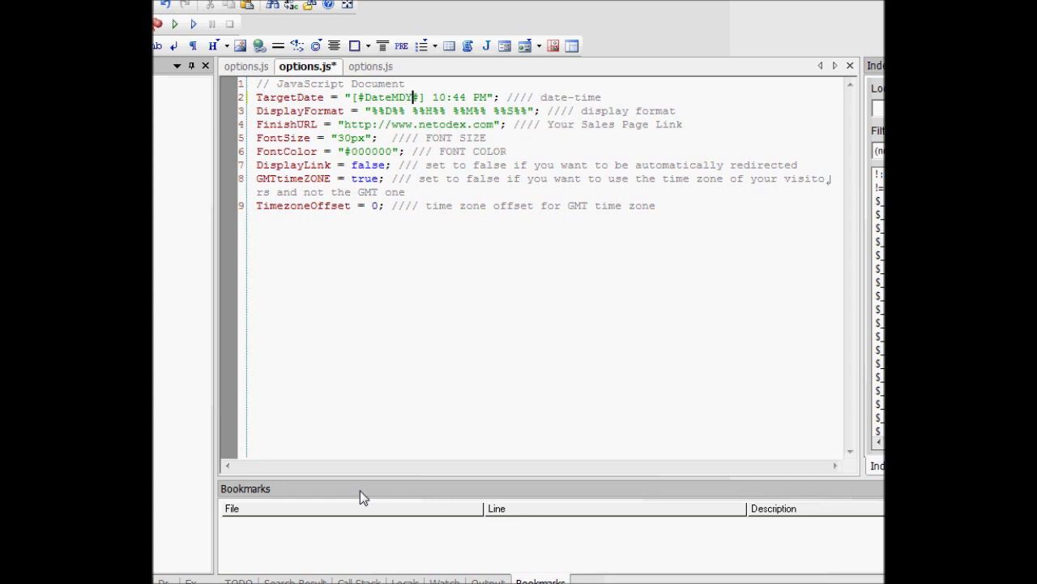
{"action": "type", "text": "YYY"}
{"action": "key", "text": "Right"}
{"action": "key", "text": "Right"}
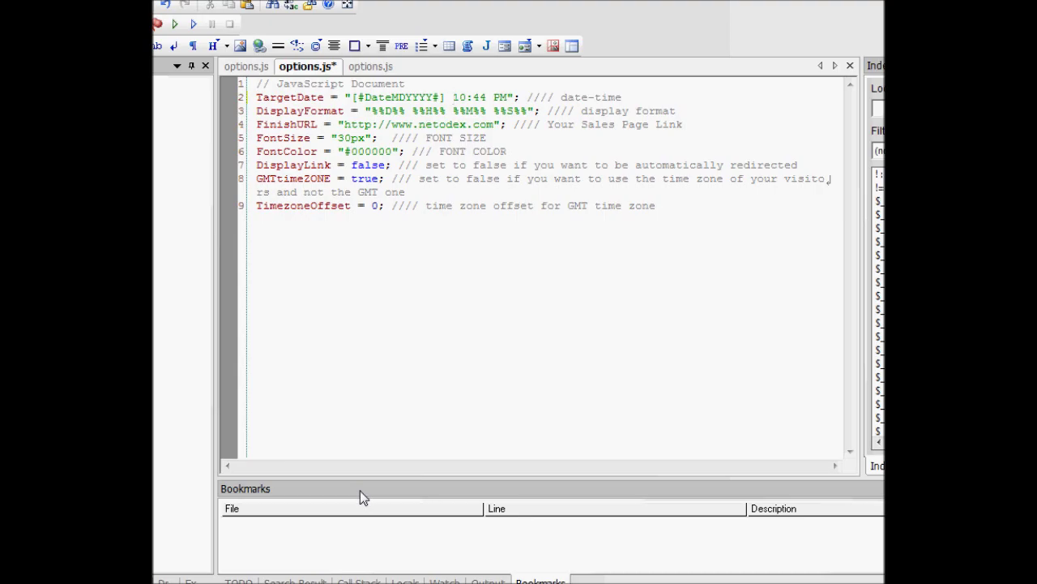
{"action": "key", "text": "shift+End"}
{"action": "type", "text": "["}
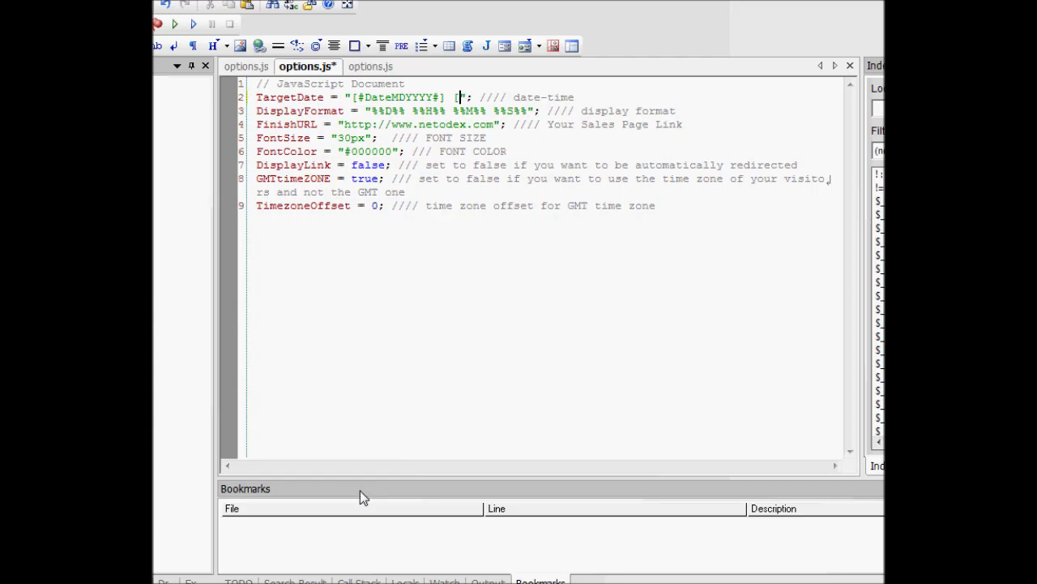
{"action": "type", "text": "#"}
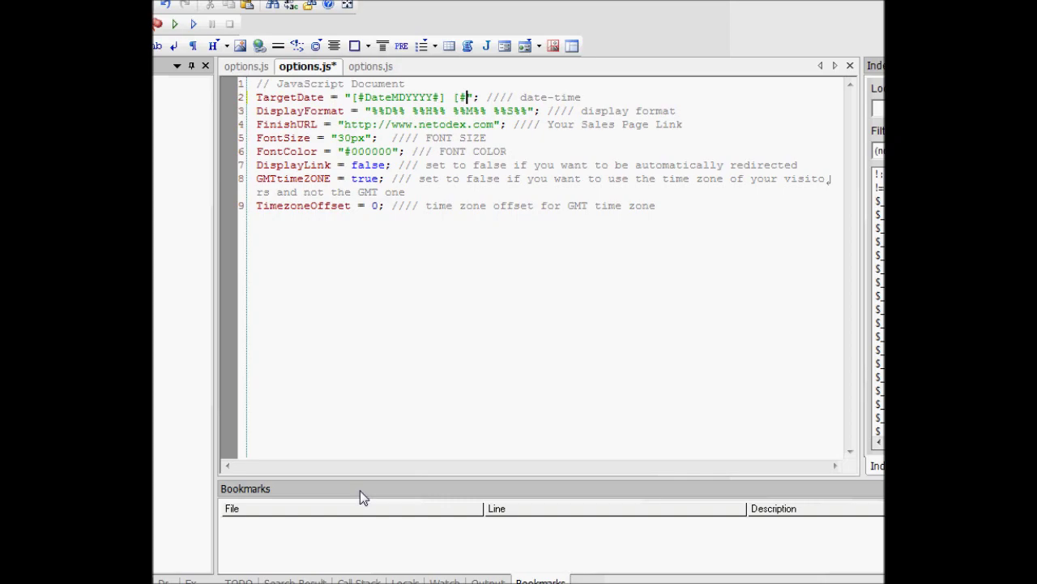
{"action": "type", "text": "Time"}
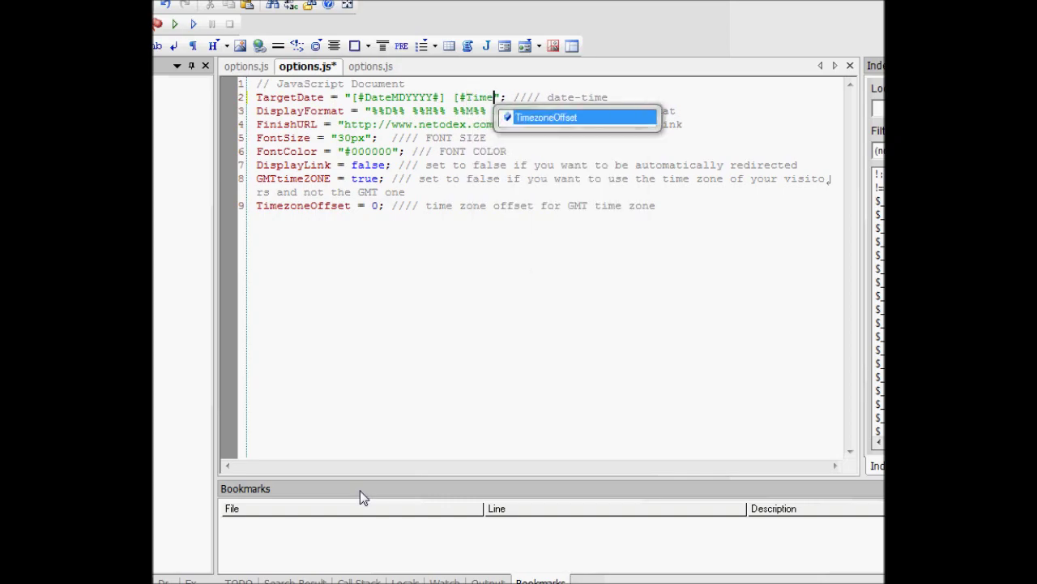
{"action": "type", "text": "#]"}
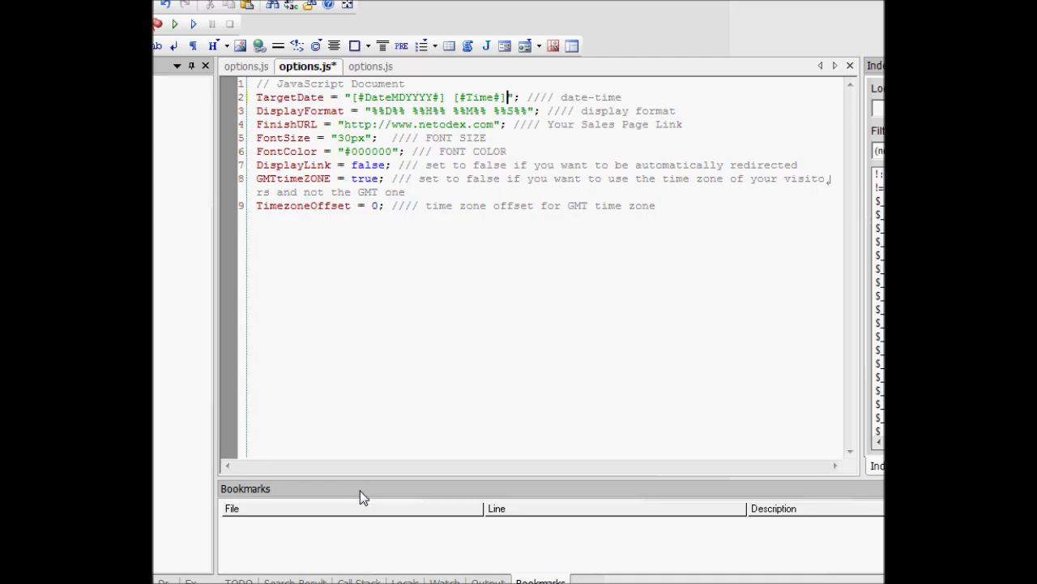
Replace the FinishURL address with the [#FinishUrl#] placeholder.
{"action": "key", "text": "Down"}
{"action": "key", "text": "Left"}
{"action": "key", "text": "Left"}
{"action": "key", "text": "ctrl+Left"}
{"action": "key", "text": "ctrl+Left"}
{"action": "key", "text": "ctrl+Left"}
{"action": "key", "text": "ctrl+Left"}
{"action": "key", "text": "Right"}
{"action": "key", "text": "Down"}
{"action": "key", "text": "Right"}
{"action": "key", "text": "Right"}
{"action": "key", "text": "shift+ctrl+Right"}
{"action": "key", "text": "shift+ctrl+Right"}
{"action": "key", "text": "shift+ctrl+Right"}
{"action": "key", "text": "shift+ctrl+Right"}
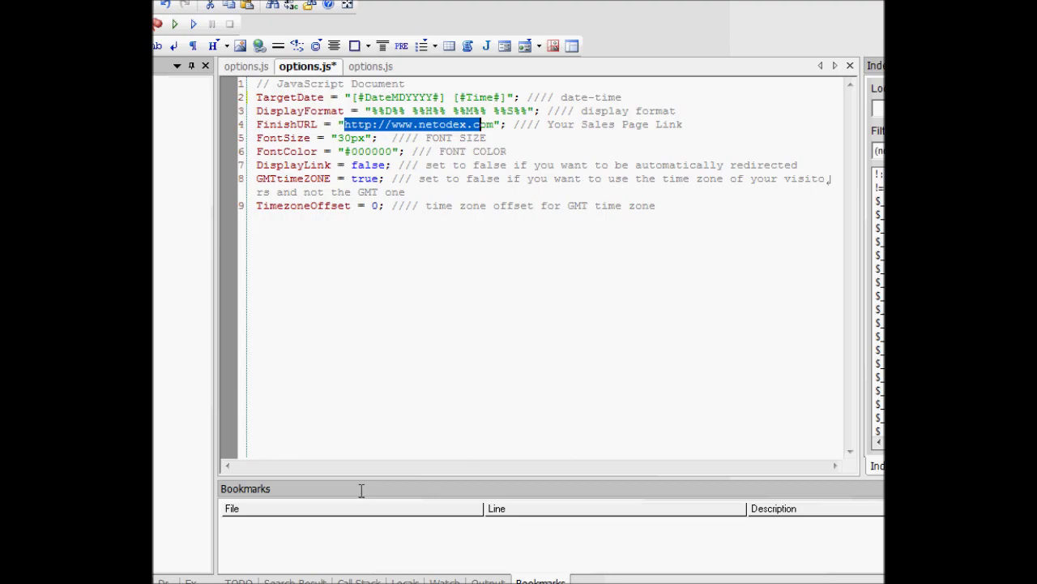
{"action": "key", "text": "shift+ctrl+Right"}
{"action": "key", "text": "shift+ctrl+Right"}
{"action": "key", "text": "shift+Right"}
{"action": "type", "text": "[#"}
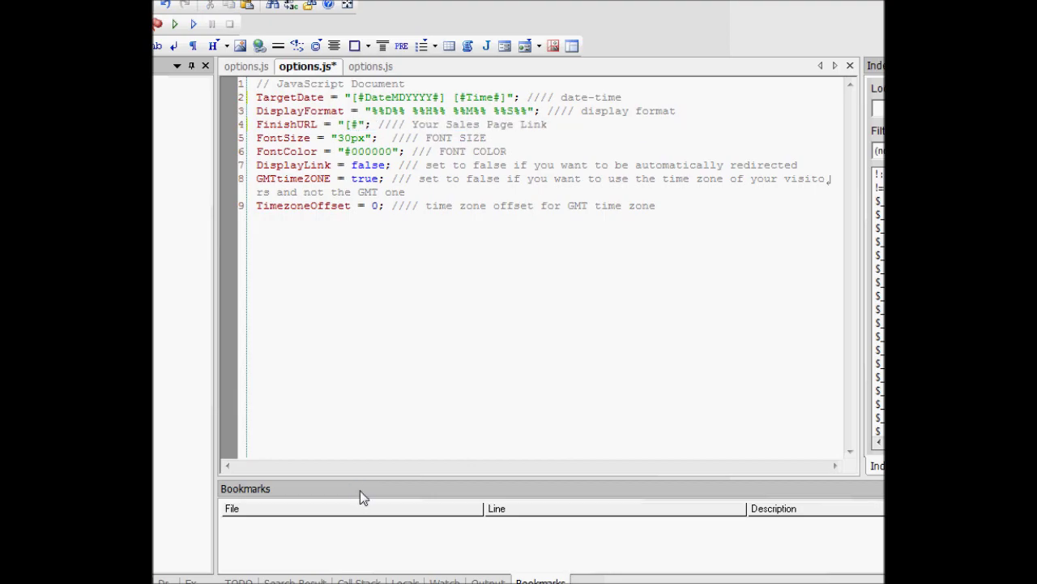
{"action": "type", "text": "FinishUr"}
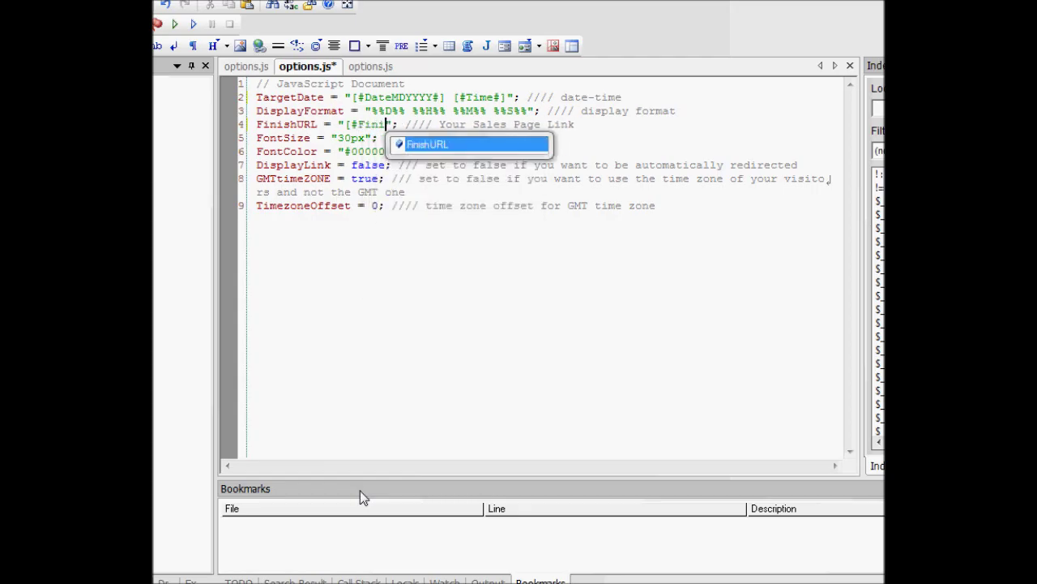
{"action": "type", "text": "l"}
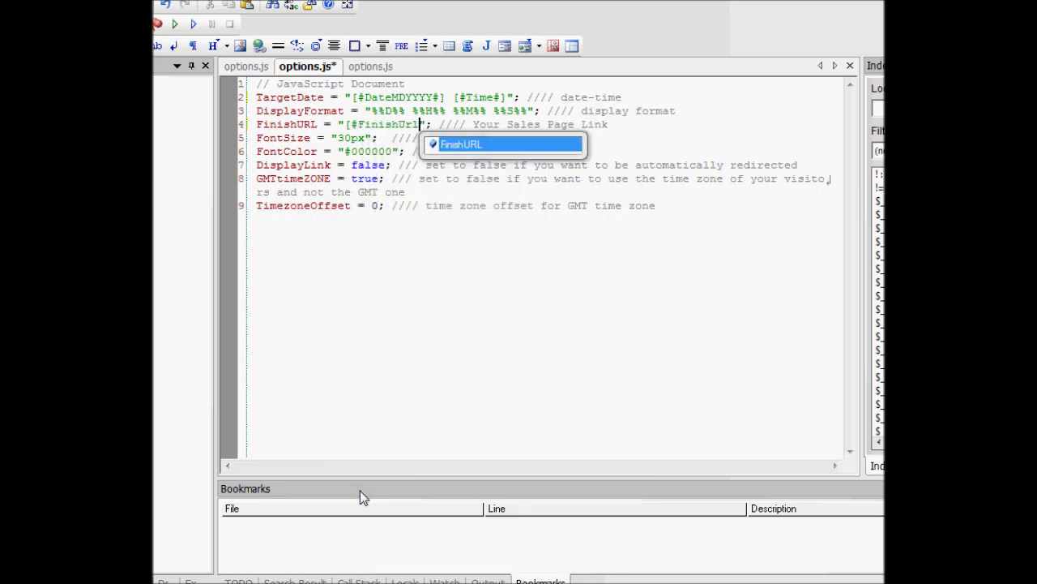
{"action": "type", "text": "#]"}
{"action": "key", "text": "Down"}
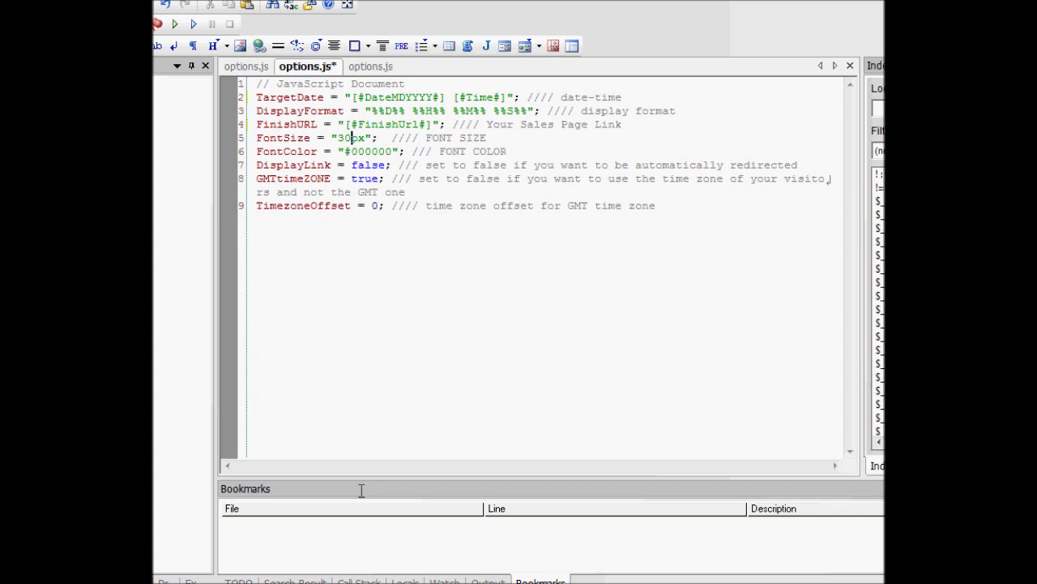
{"action": "key", "text": "Left"}
{"action": "key", "text": "Left"}
{"action": "key", "text": "Left"}
Arrow down through the FontSize, font colour and DisplayLink settings.
{"action": "key", "text": "Right"}
{"action": "key", "text": "Right"}
{"action": "key", "text": "Right"}
{"action": "key", "text": "Right"}
{"action": "key", "text": "Down"}
{"action": "key", "text": "Down"}
{"action": "key", "text": "Up"}
{"action": "key", "text": "Down"}
{"action": "key", "text": "Left"}
{"action": "key", "text": "Left"}
{"action": "key", "text": "Left"}
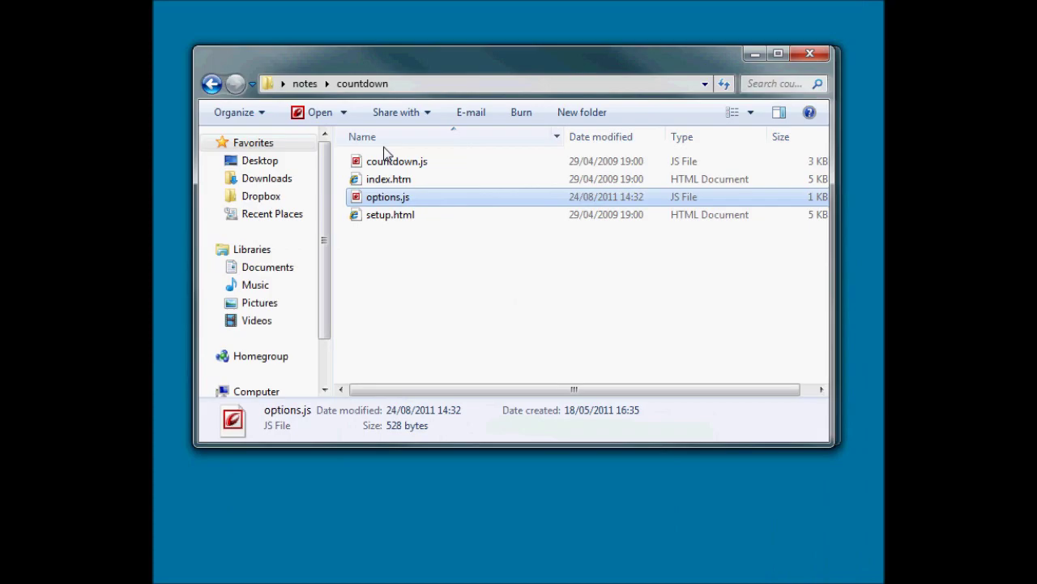
Show the Open with program list for index.htm in the countdown folder.
{"action": "right_click", "coordinate": [381, 178]}
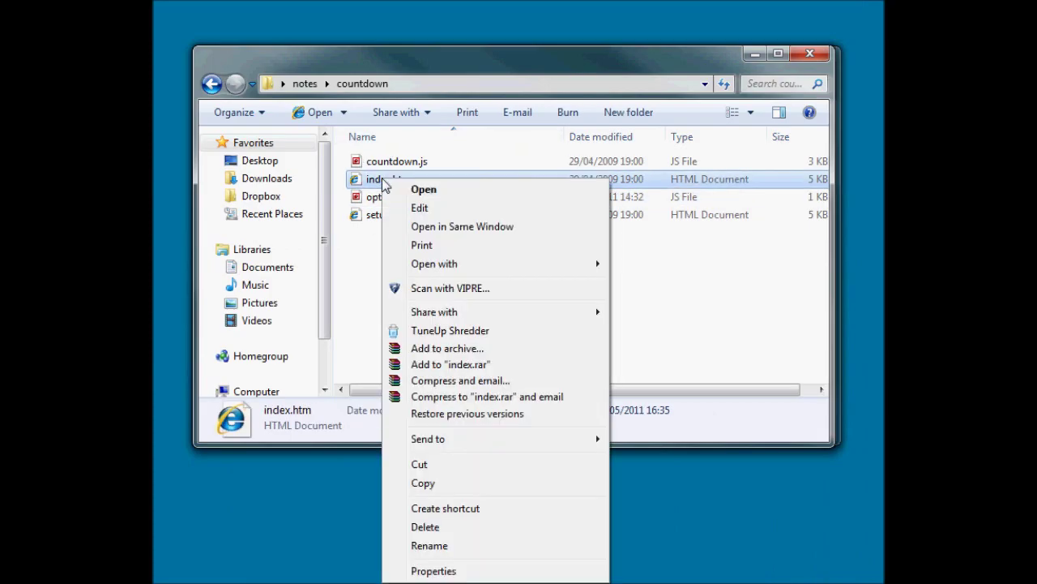
{"action": "left_click", "coordinate": [518, 266]}
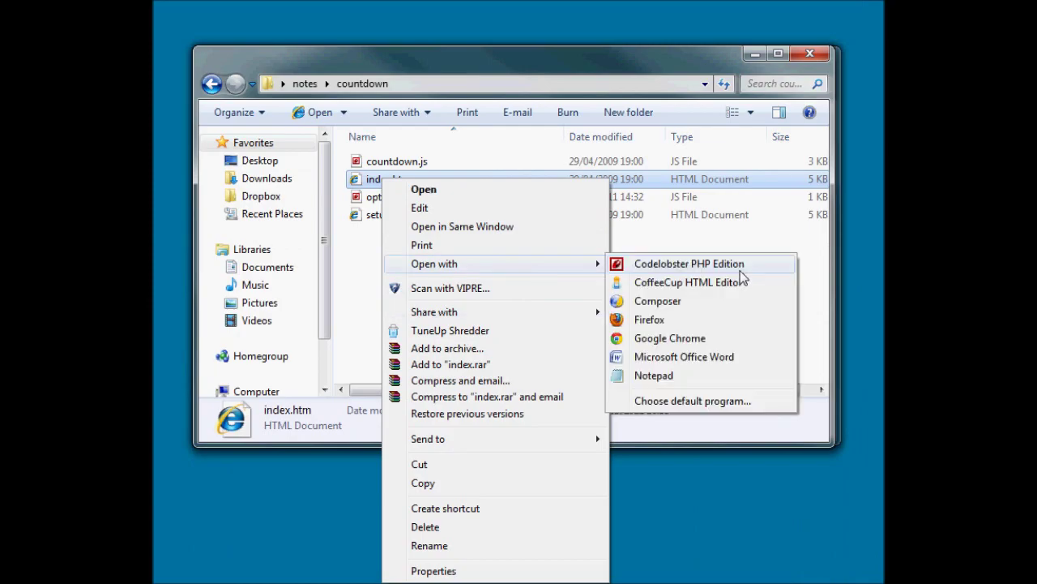
Open index.htm in Codelobster and select the 'Your Name' sign-off on line 77.
{"action": "left_click", "coordinate": [740, 271]}
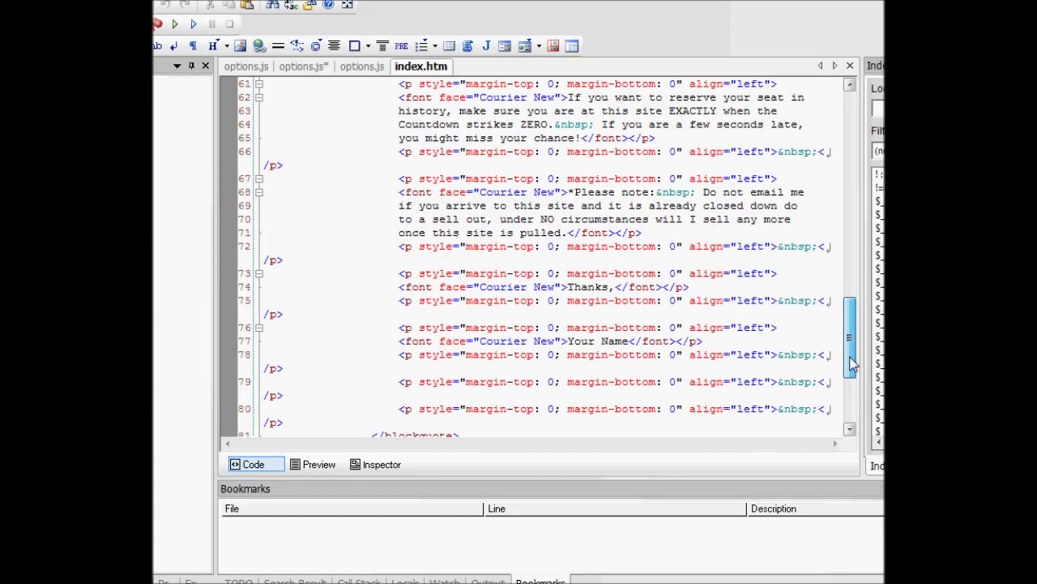
{"action": "left_click_drag", "start_coordinate": [853, 365], "coordinate": [853, 369]}
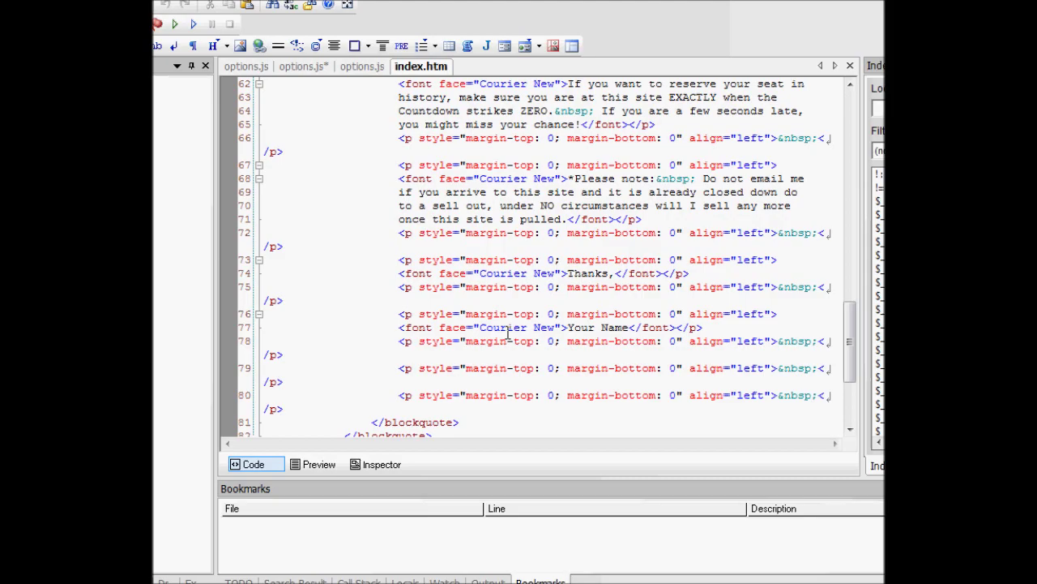
{"action": "left_click_drag", "start_coordinate": [563, 328], "coordinate": [638, 327]}
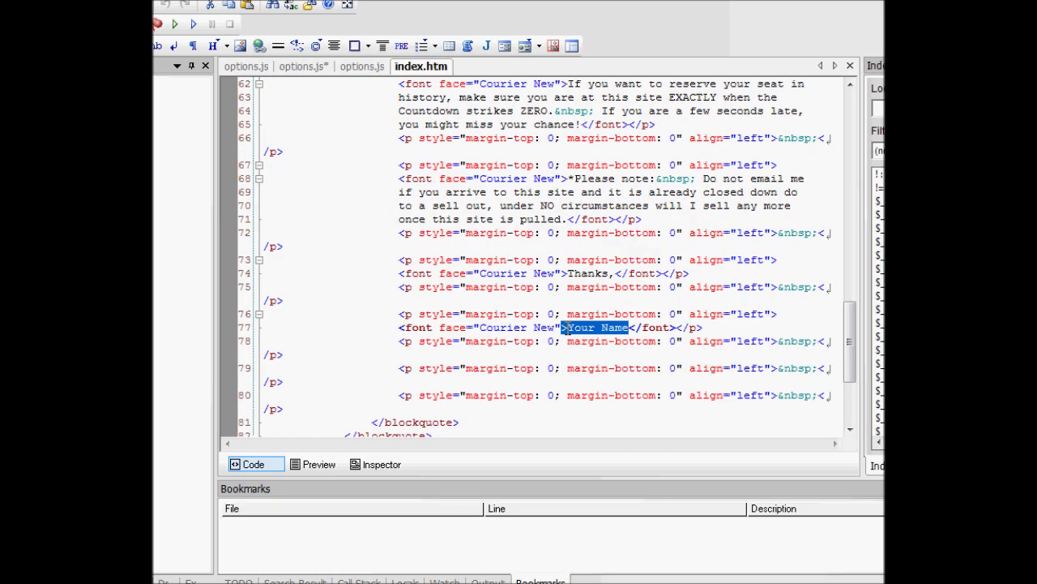
{"action": "left_click", "coordinate": [567, 328]}
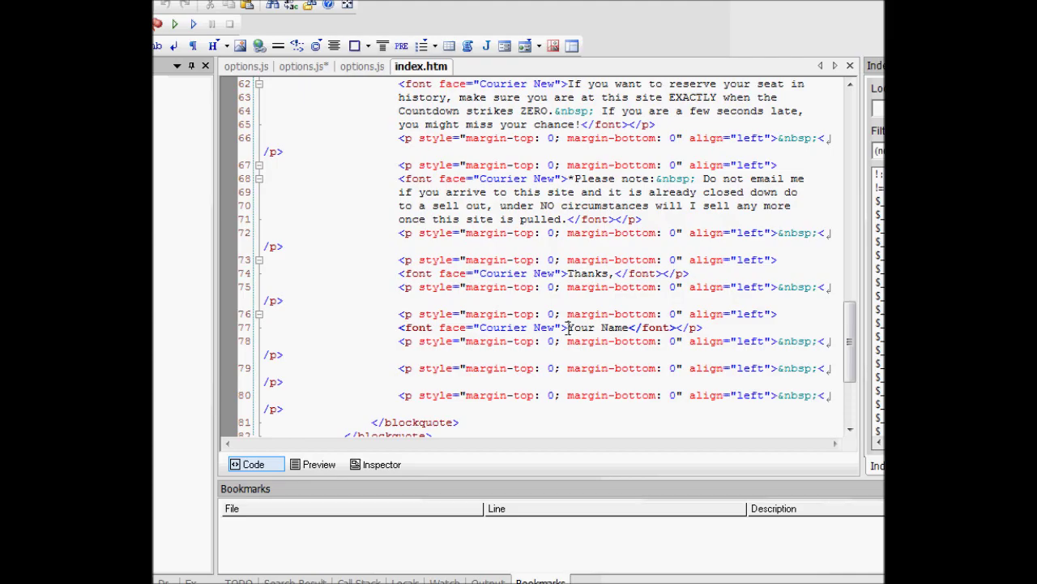
{"action": "left_click_drag", "start_coordinate": [567, 327], "coordinate": [631, 327]}
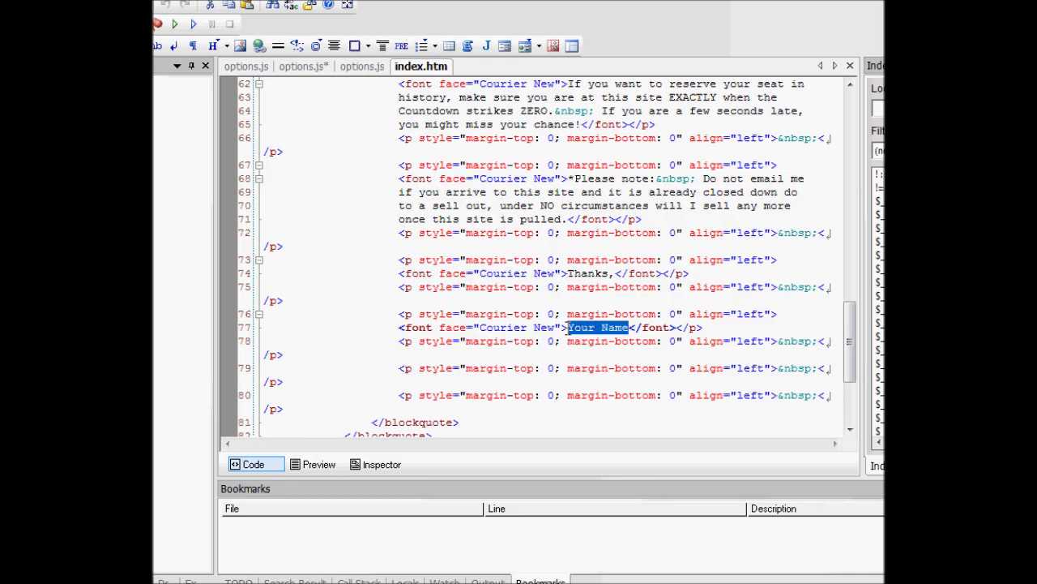
{"action": "type", "text": "["}
{"action": "type", "text": "#You"}
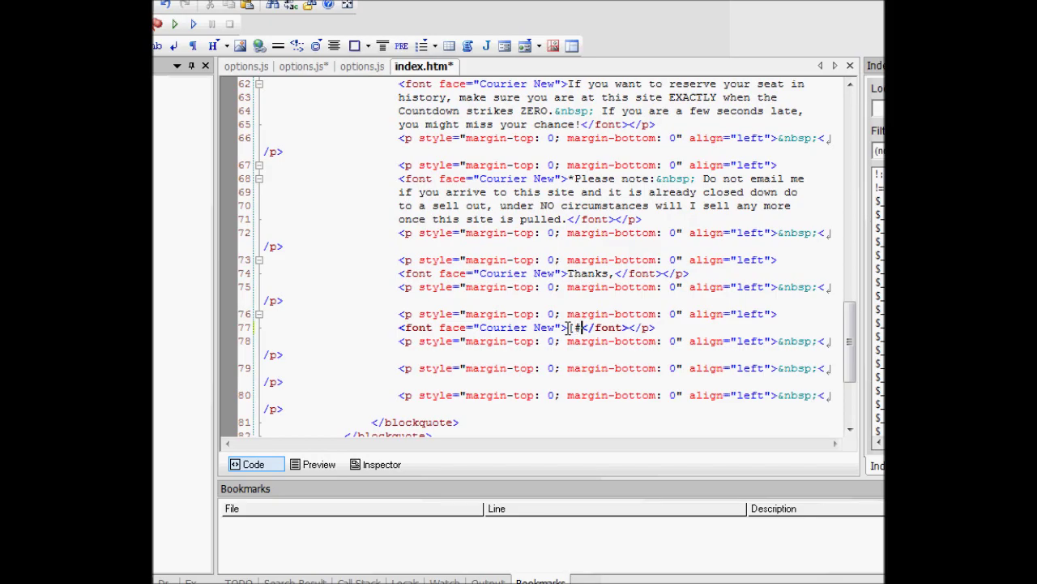
{"action": "type", "text": "rName#"}
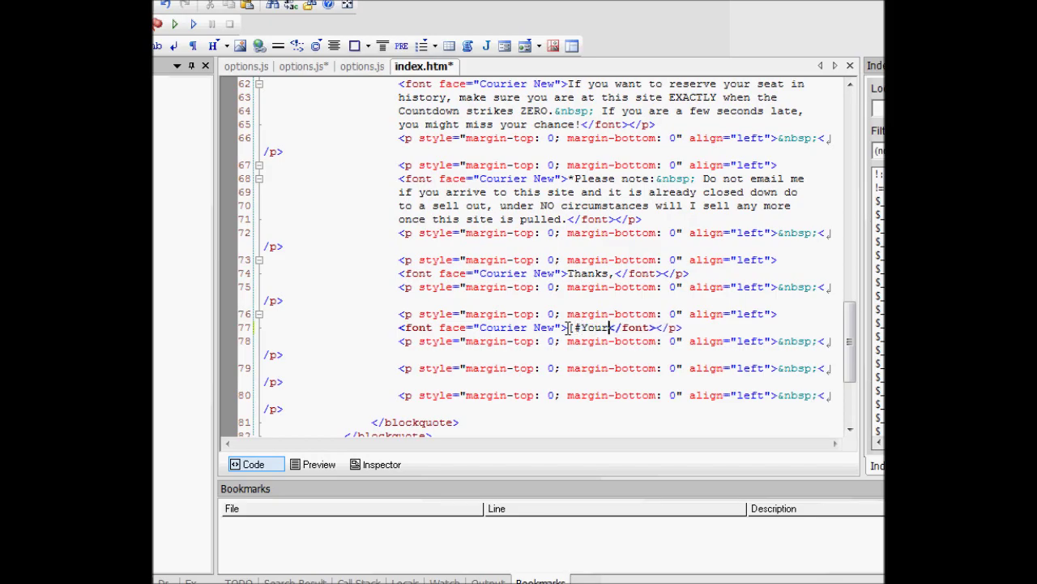
{"action": "type", "text": "]"}
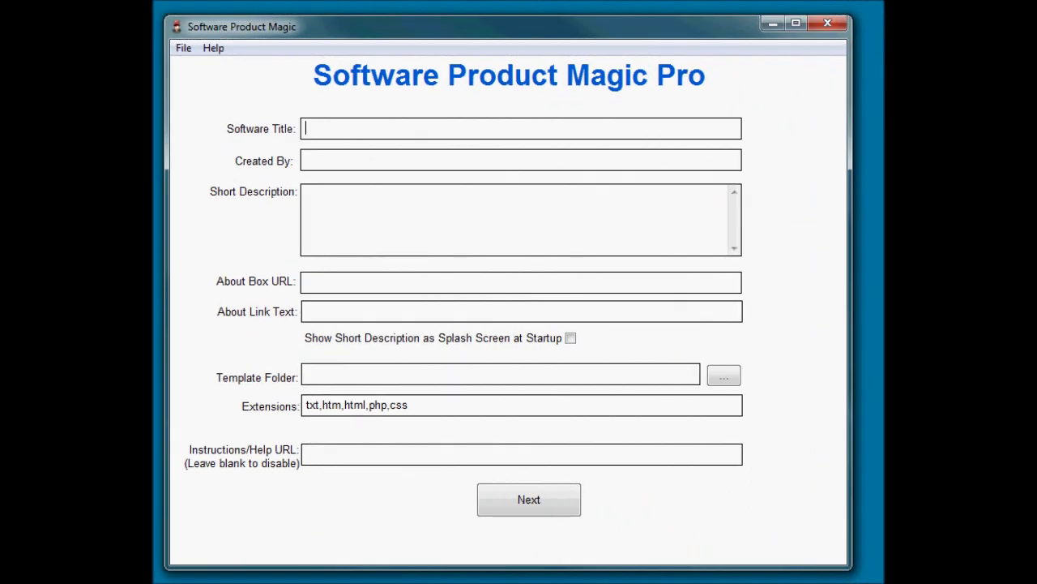
{"action": "type", "text": "Countd"}
{"action": "type", "text": "own Generato"}
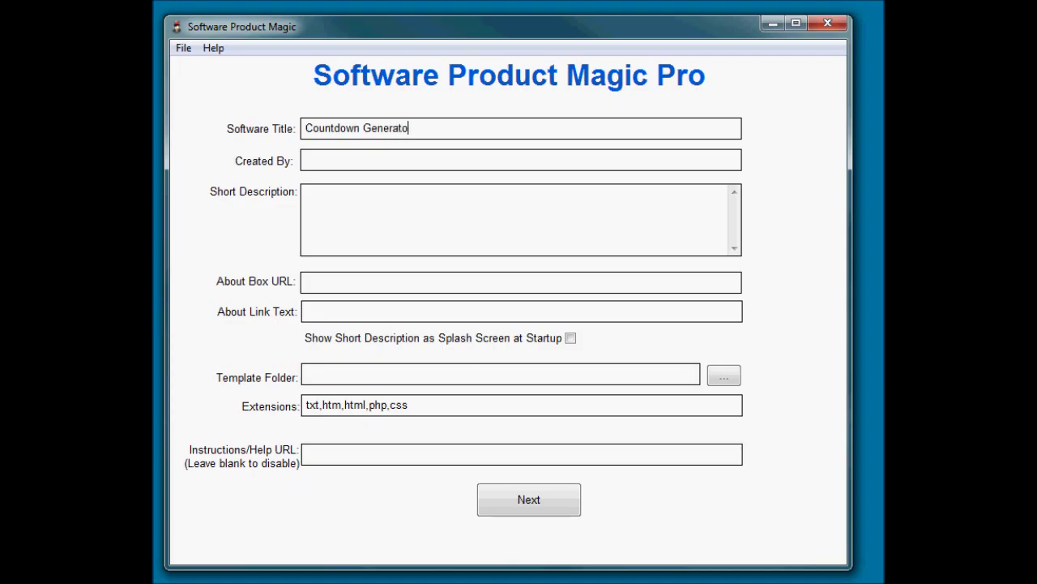
{"action": "type", "text": "e"}
Enter the Countdown Generator title, author and about link, and tick the startup splash option.
{"action": "key", "text": "BackSpace"}
{"action": "type", "text": "r"}
{"action": "key", "text": "Tab"}
{"action": "type", "text": "Andy B"}
{"action": "type", "text": "rocklehurst"}
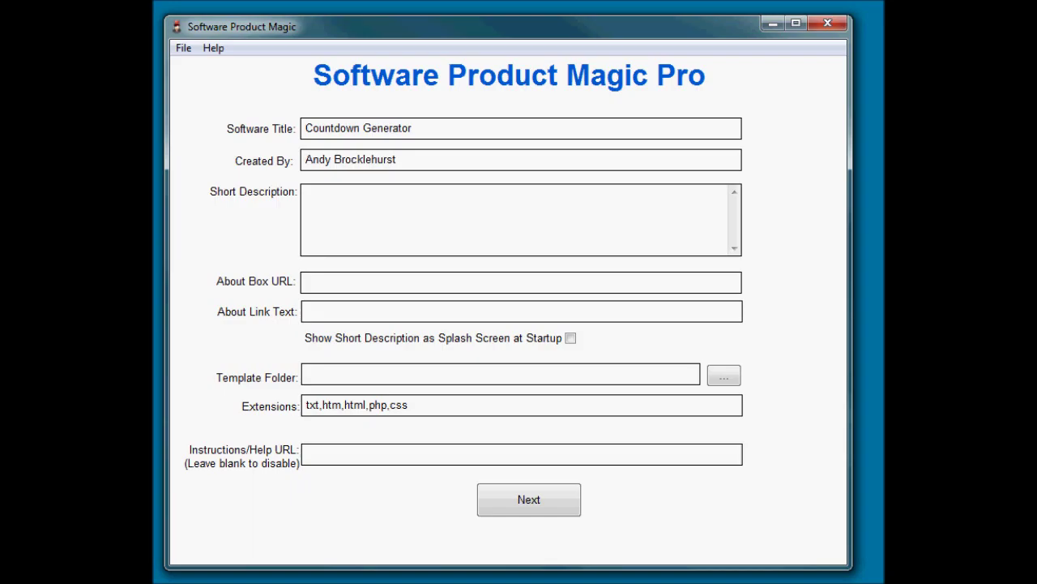
{"action": "type", "text": "Shows a countdown on your web page."}
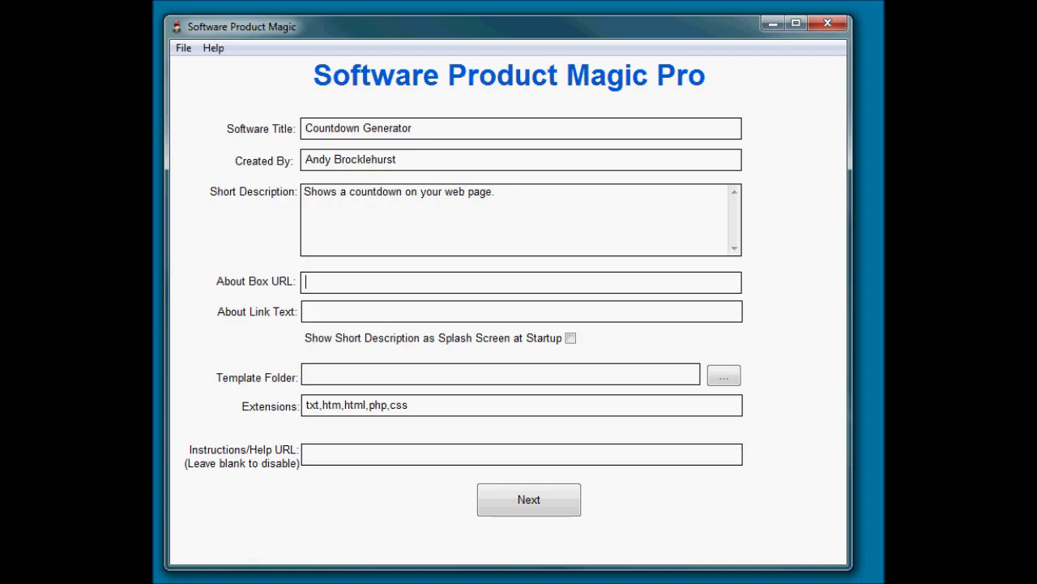
{"action": "type", "text": "http"}
{"action": "type", "text": "://ww"}
{"action": "type", "text": "w.netodex.com"}
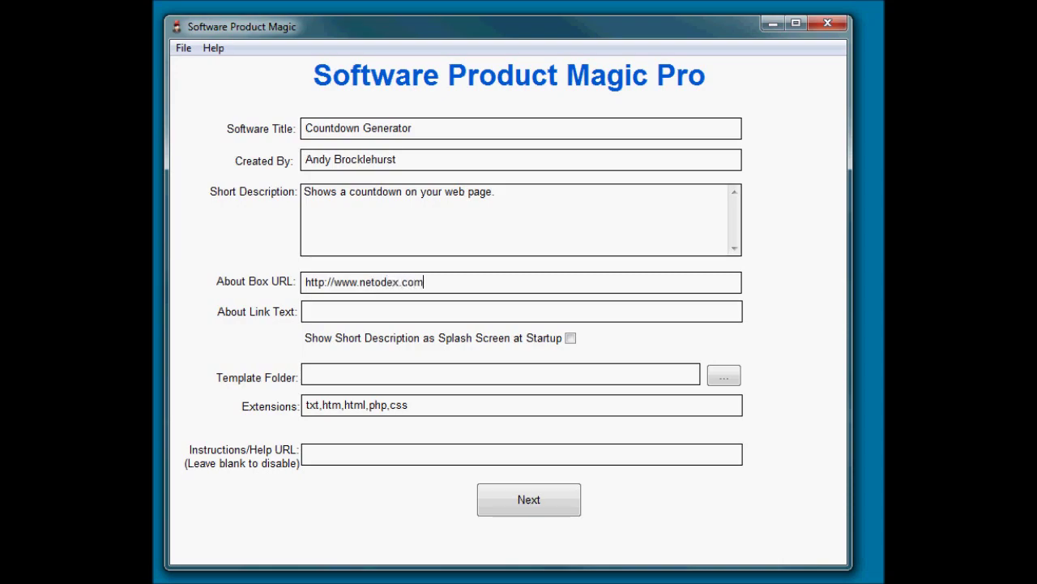
{"action": "key", "text": "Tab"}
{"action": "type", "text": "Visit U"}
{"action": "type", "text": "s"}
{"action": "left_click", "coordinate": [544, 203]}
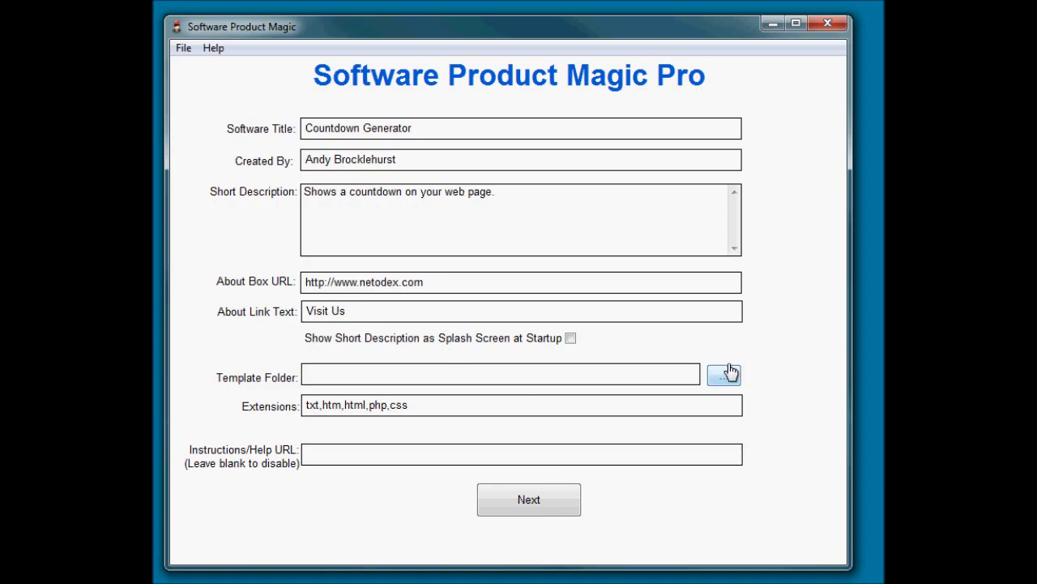
{"action": "left_click", "coordinate": [571, 338]}
{"action": "left_click", "coordinate": [314, 375]}
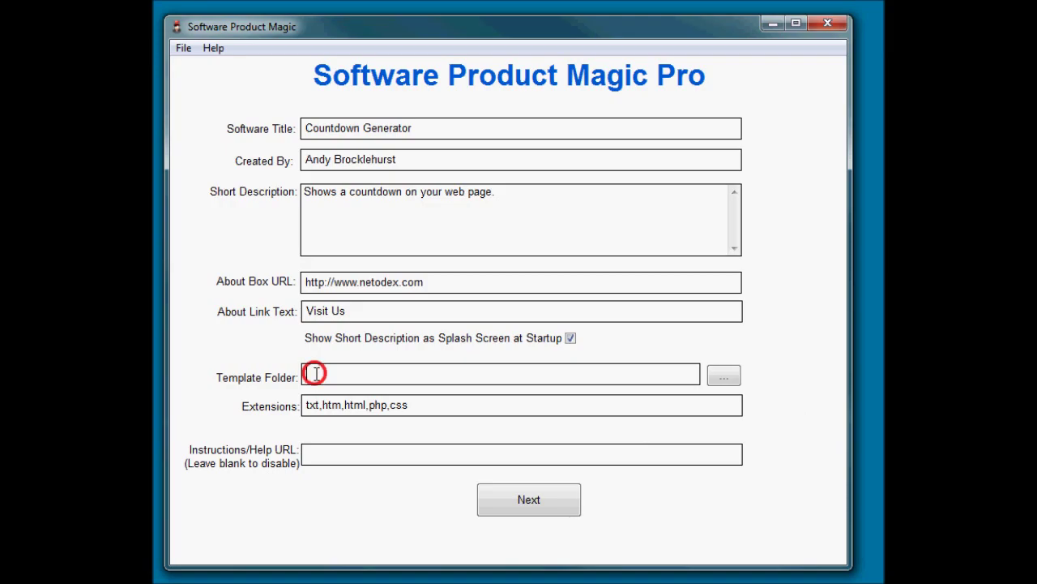
Choose the Desktop countdowngenerator folder as the template folder.
{"action": "left_click", "coordinate": [727, 379]}
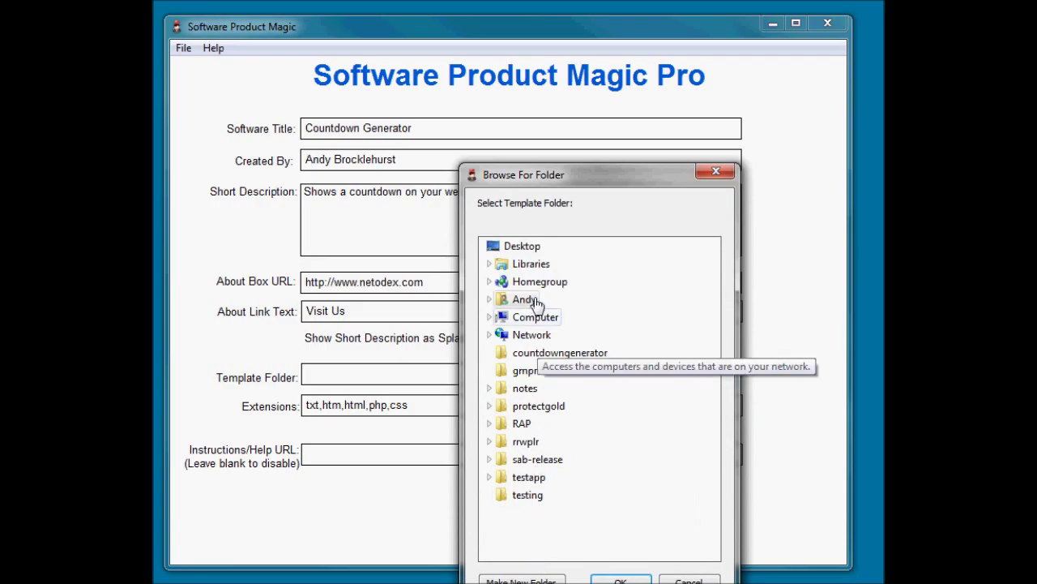
{"action": "left_click", "coordinate": [560, 353]}
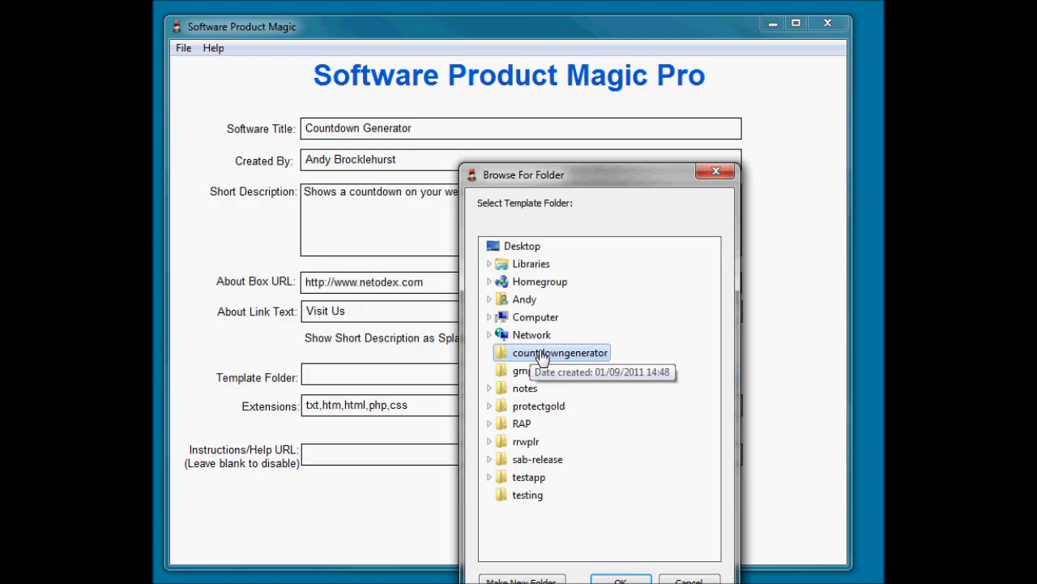
{"action": "left_click", "coordinate": [620, 579]}
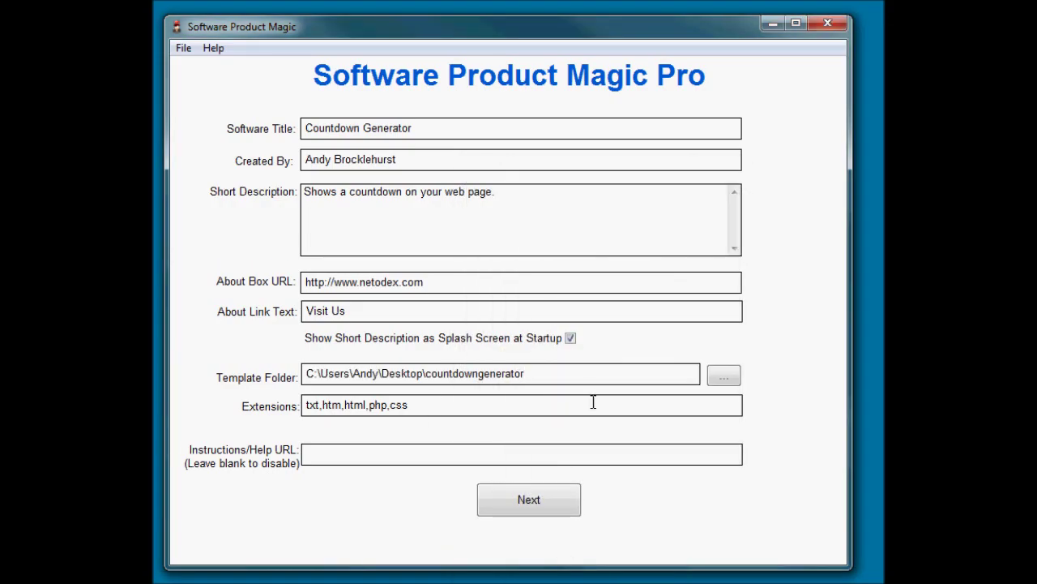
{"action": "left_click", "coordinate": [411, 405]}
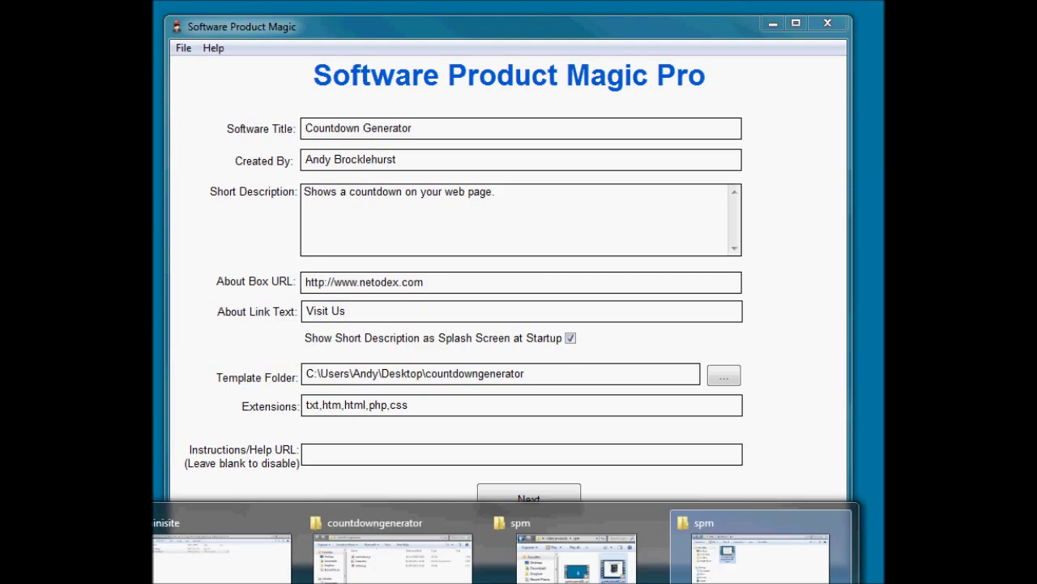
Bring up the countdowngenerator folder window and inspect index.htm and options.js.
{"action": "left_click", "coordinate": [393, 555]}
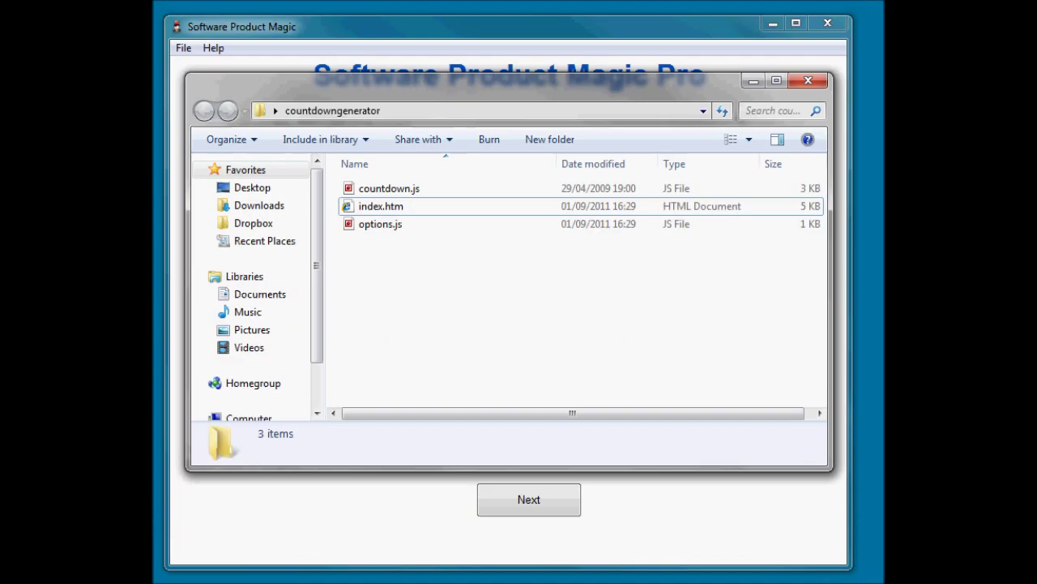
{"action": "mouse_move", "coordinate": [438, 85]}
{"action": "left_mouse_down"}
{"action": "mouse_move", "coordinate": [509, 99]}
{"action": "mouse_move", "coordinate": [348, 69]}
{"action": "left_mouse_up"}
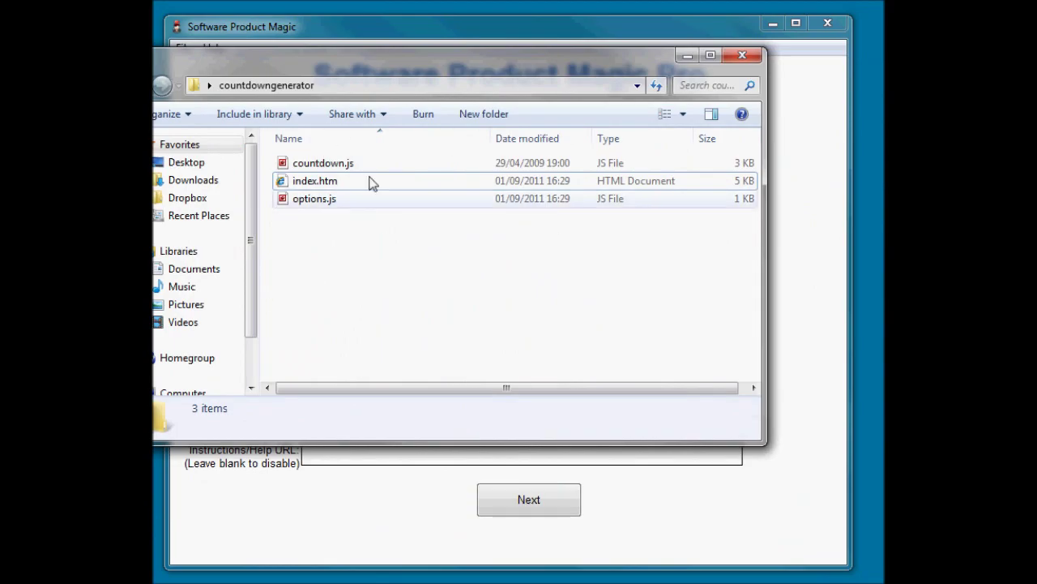
{"action": "left_click", "coordinate": [323, 186]}
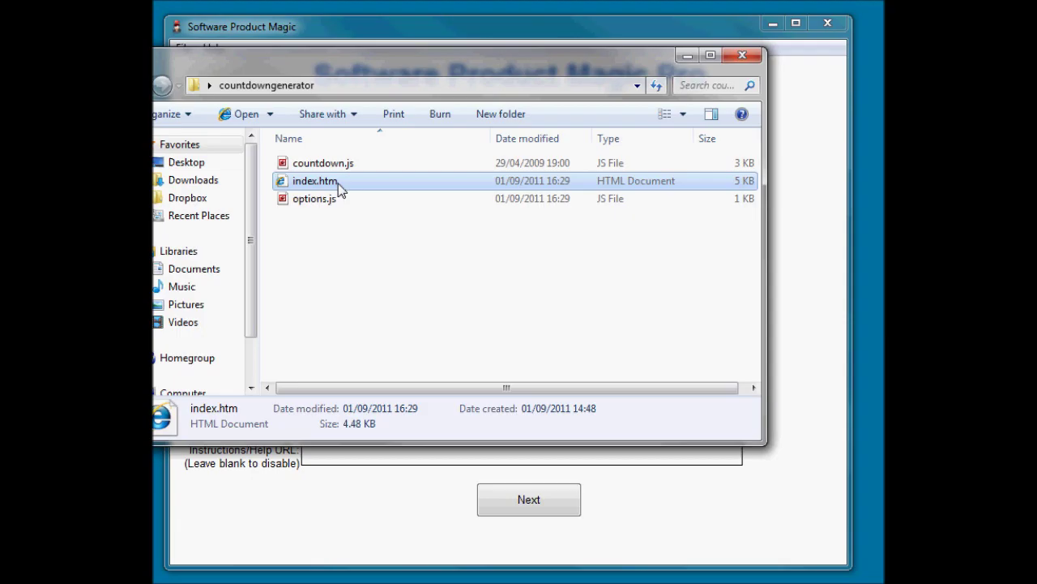
{"action": "left_click", "coordinate": [316, 201]}
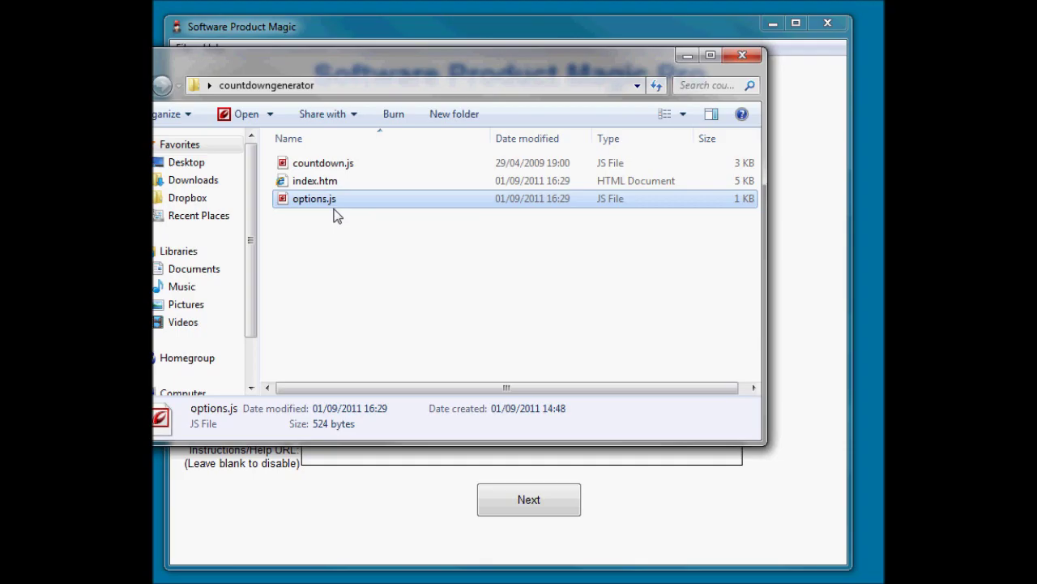
Append ',js' to the Extensions field, leaving the help URL blank.
{"action": "left_click", "coordinate": [686, 55]}
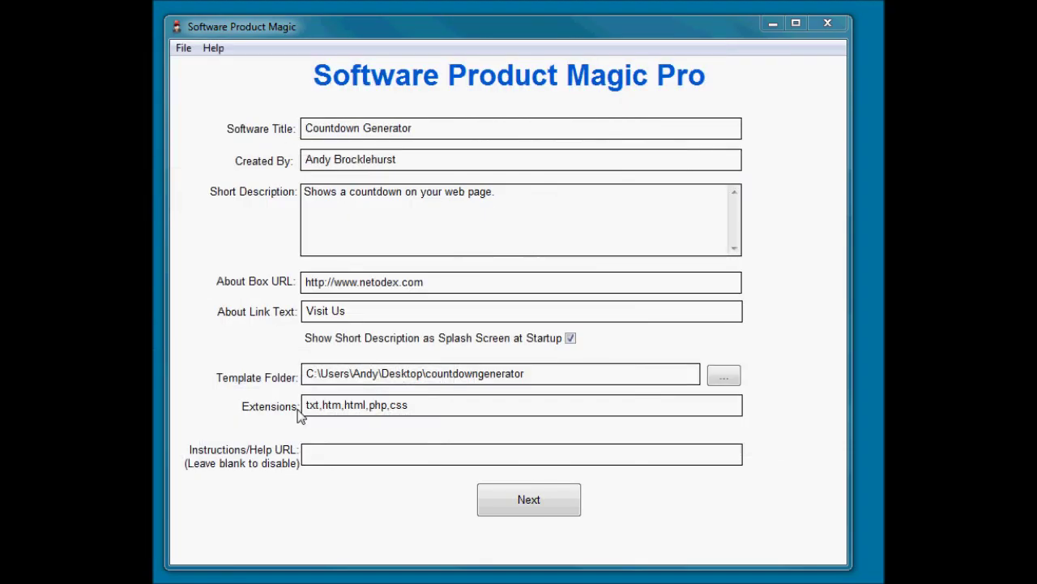
{"action": "left_click", "coordinate": [426, 408]}
{"action": "type", "text": ",js"}
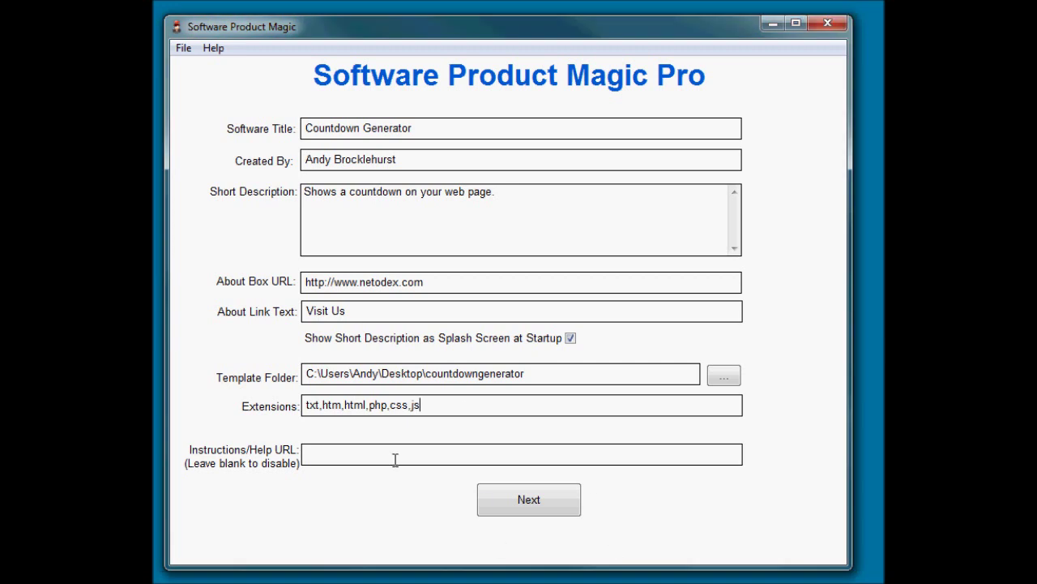
{"action": "left_click", "coordinate": [395, 460]}
Scan for tags on the Program Tags page, finding YourName, DateMDYYYY, Time and FinishUrl.
{"action": "left_click", "coordinate": [528, 500]}
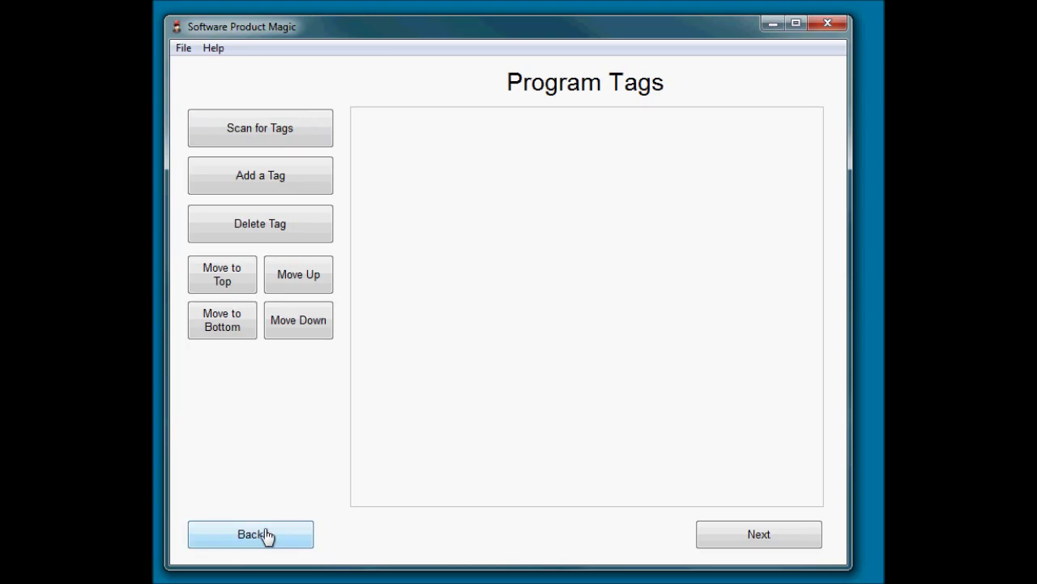
{"action": "left_click", "coordinate": [267, 534]}
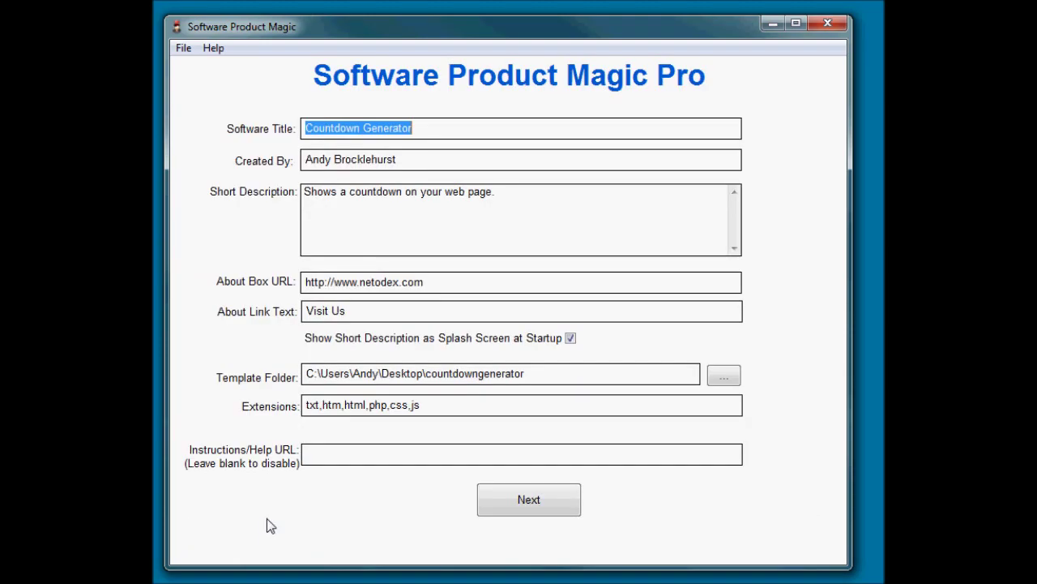
{"action": "left_click", "coordinate": [544, 374]}
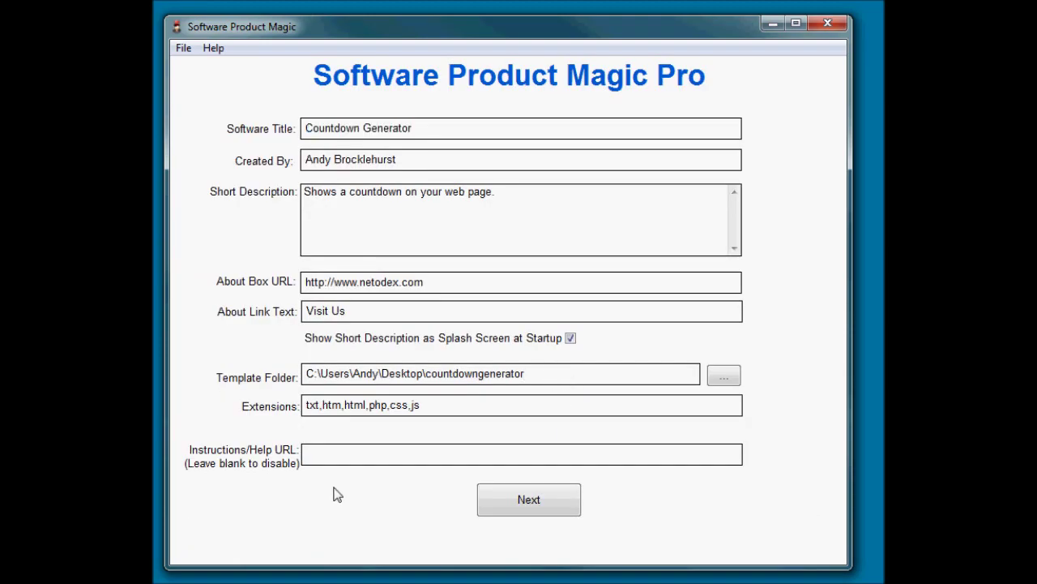
{"action": "left_click", "coordinate": [527, 502]}
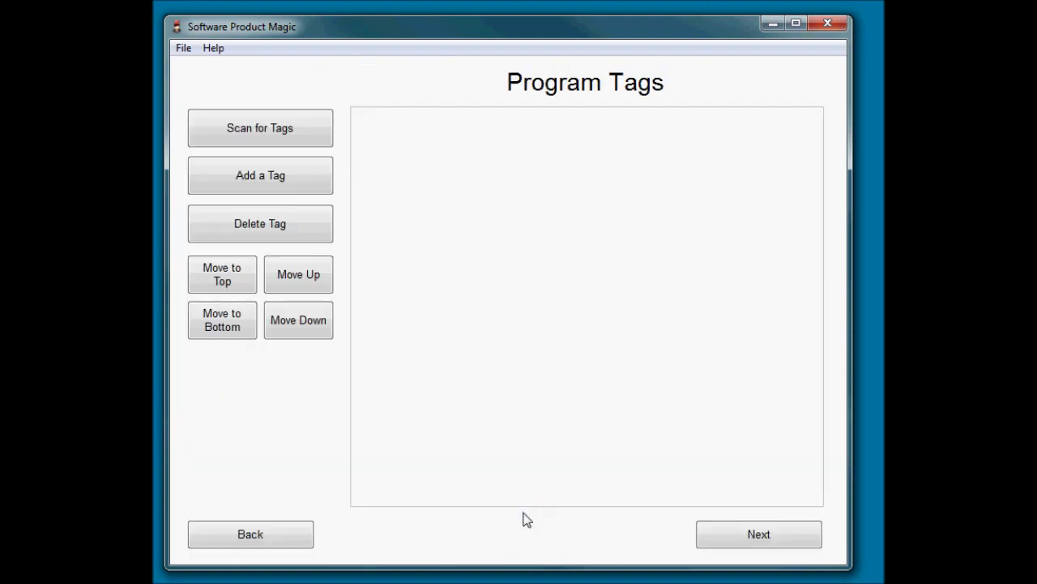
{"action": "left_click", "coordinate": [255, 138]}
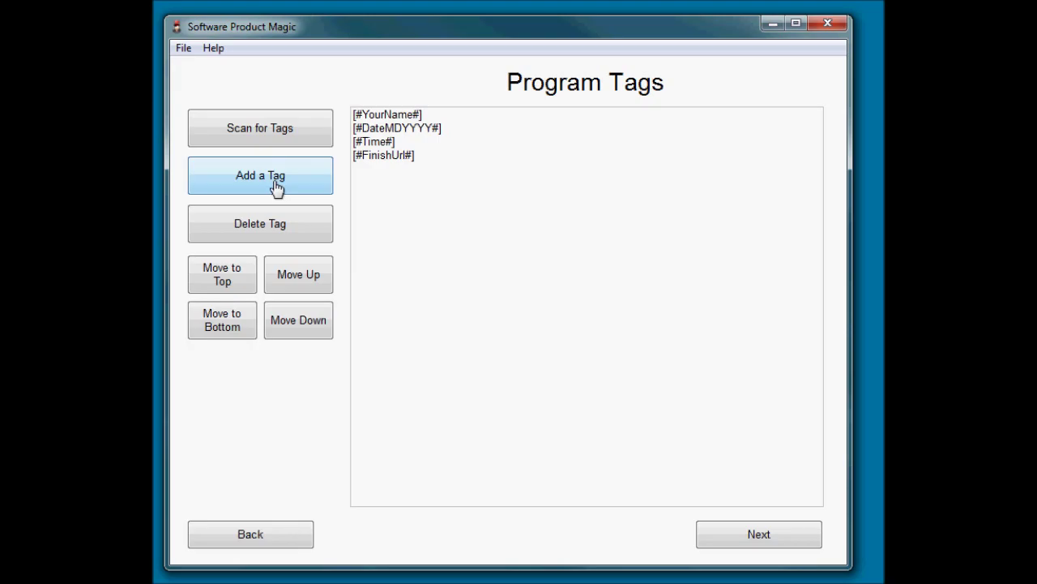
Add three new program tags named Day, Month and Year.
{"action": "left_click", "coordinate": [277, 186]}
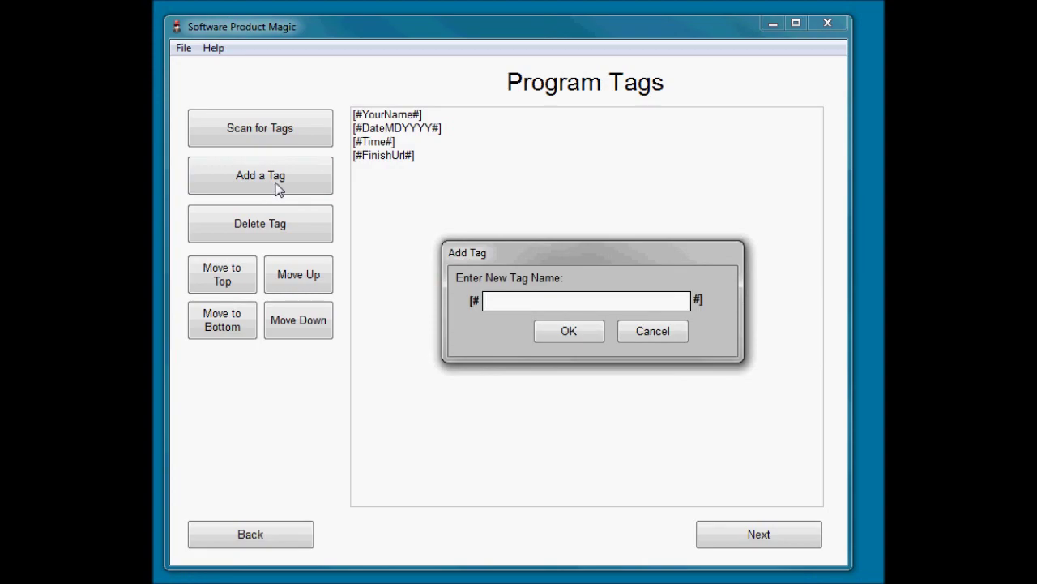
{"action": "type", "text": "Day"}
{"action": "left_click", "coordinate": [587, 333]}
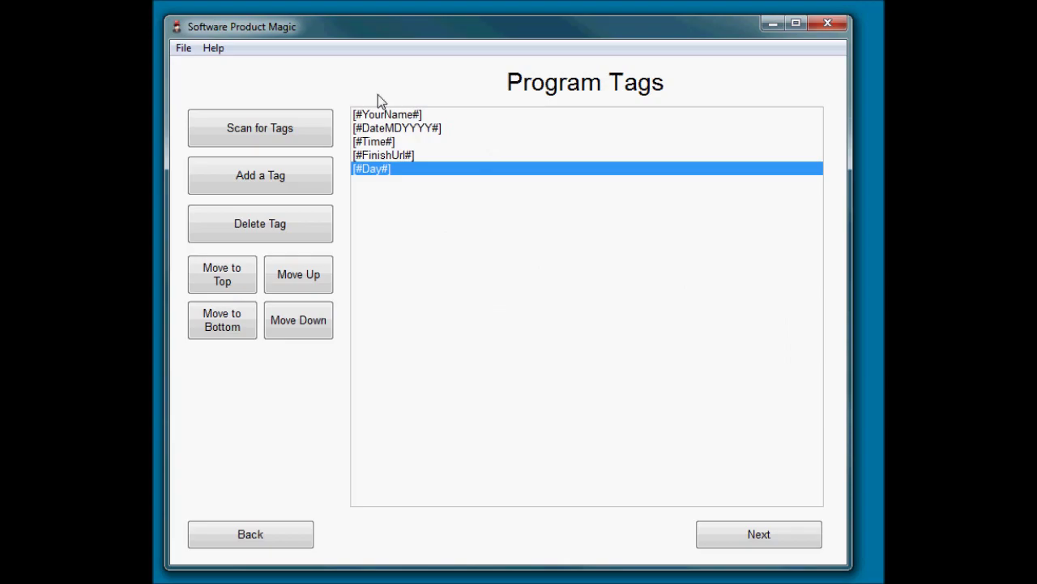
{"action": "left_click", "coordinate": [290, 182]}
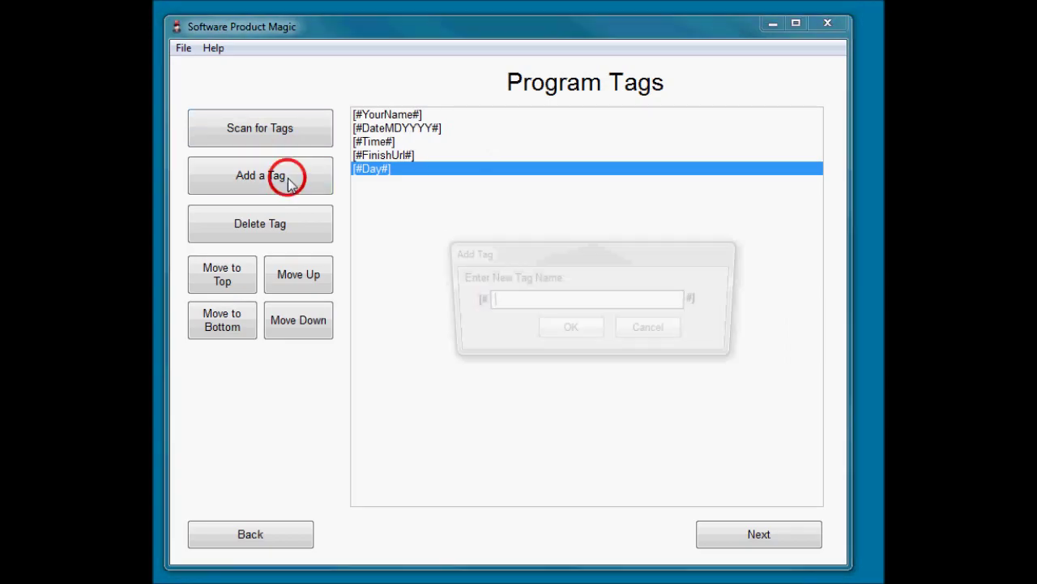
{"action": "type", "text": "Month"}
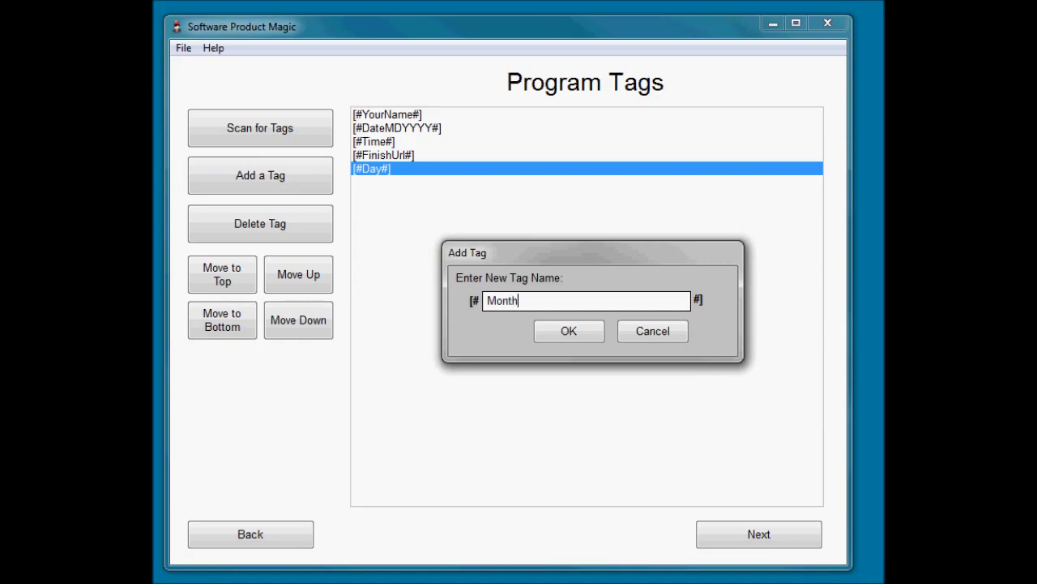
{"action": "left_click", "coordinate": [569, 331]}
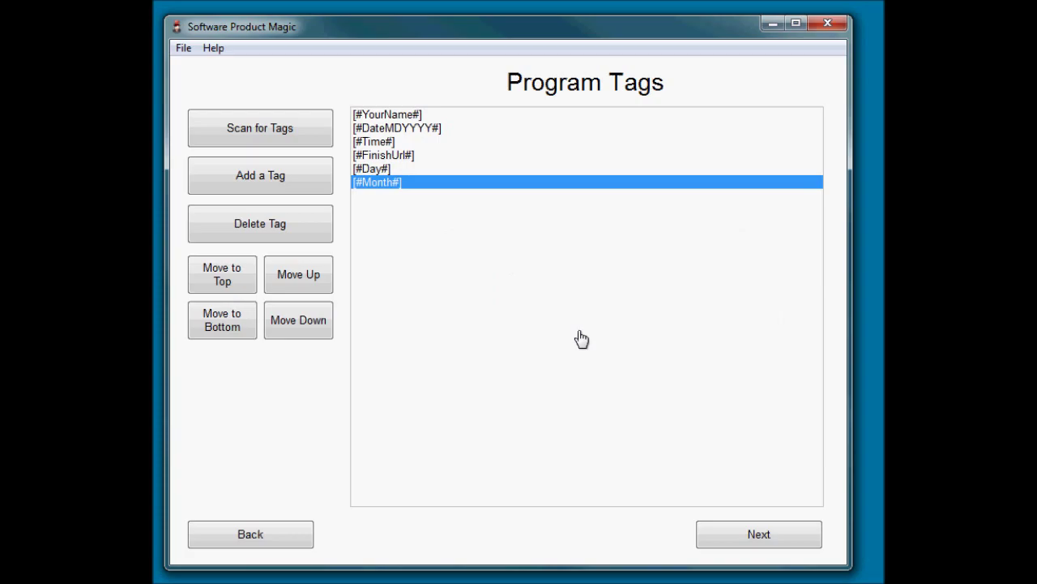
{"action": "left_click", "coordinate": [271, 176]}
{"action": "type", "text": "Ye"}
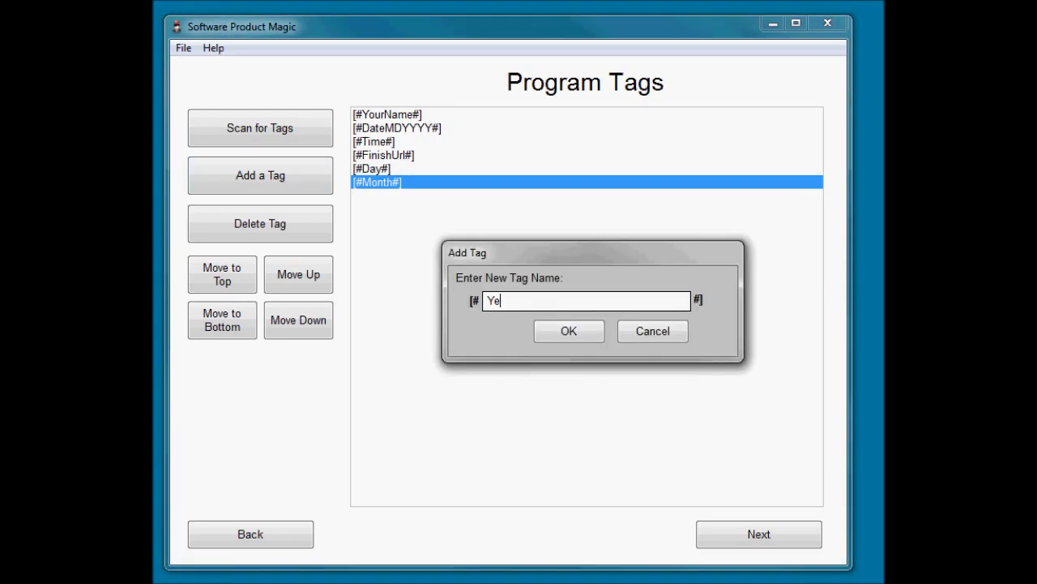
{"action": "type", "text": "ar"}
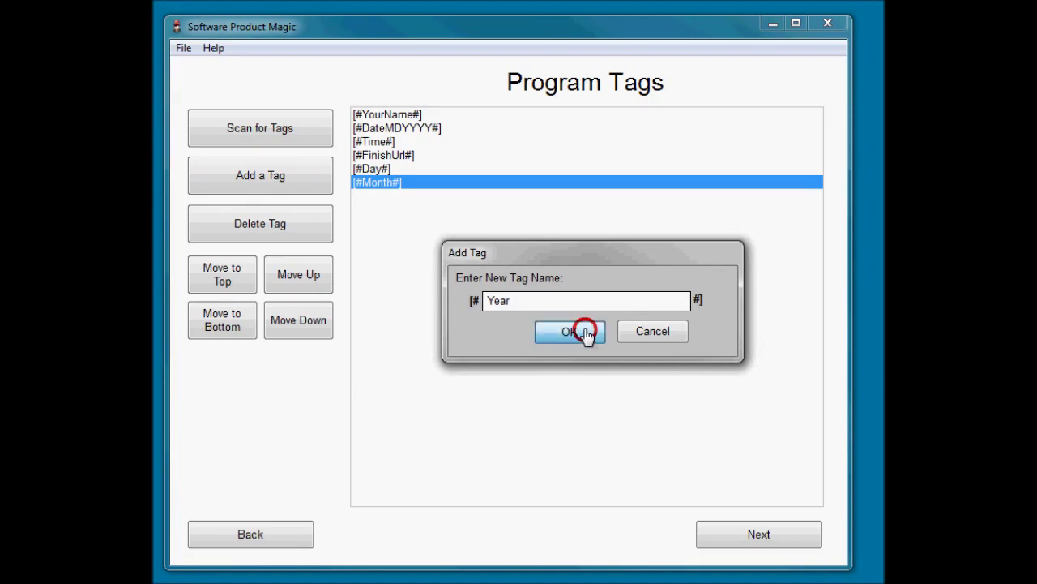
{"action": "left_click", "coordinate": [569, 331]}
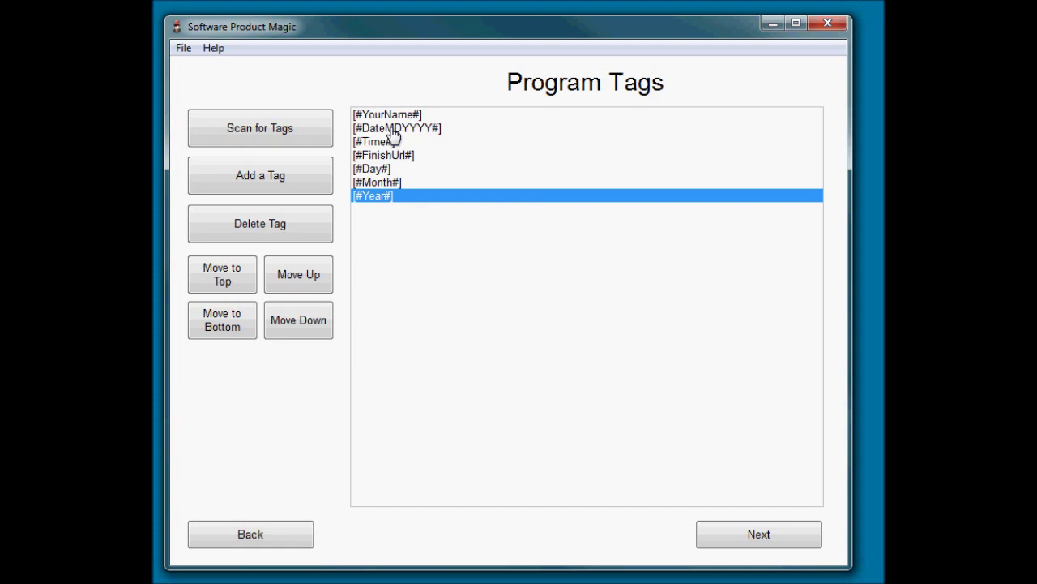
Select the Day tag and move it up two places in the tag list.
{"action": "left_click", "coordinate": [396, 128]}
{"action": "left_click", "coordinate": [361, 168]}
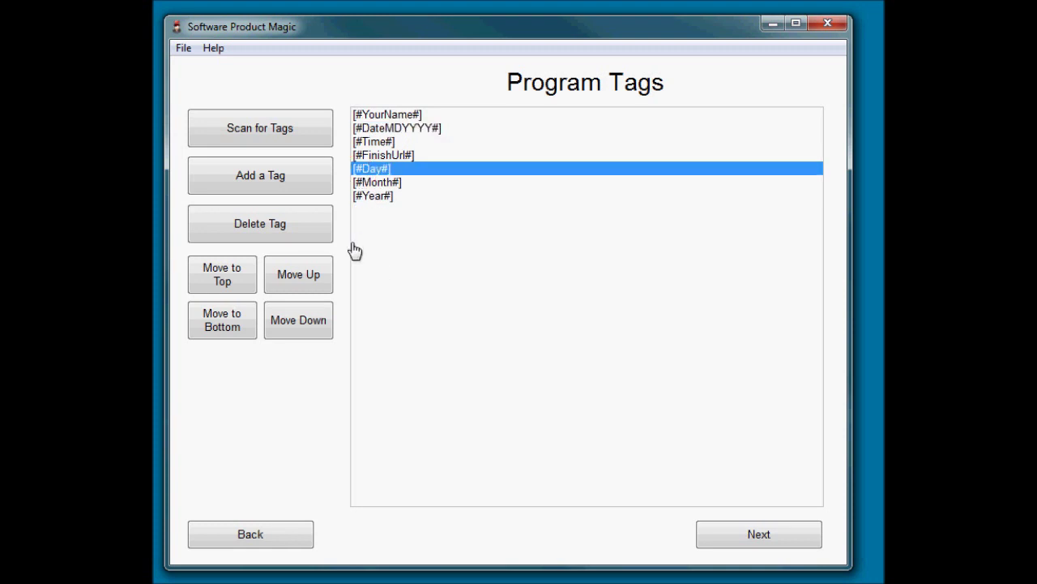
{"action": "left_click", "coordinate": [303, 278]}
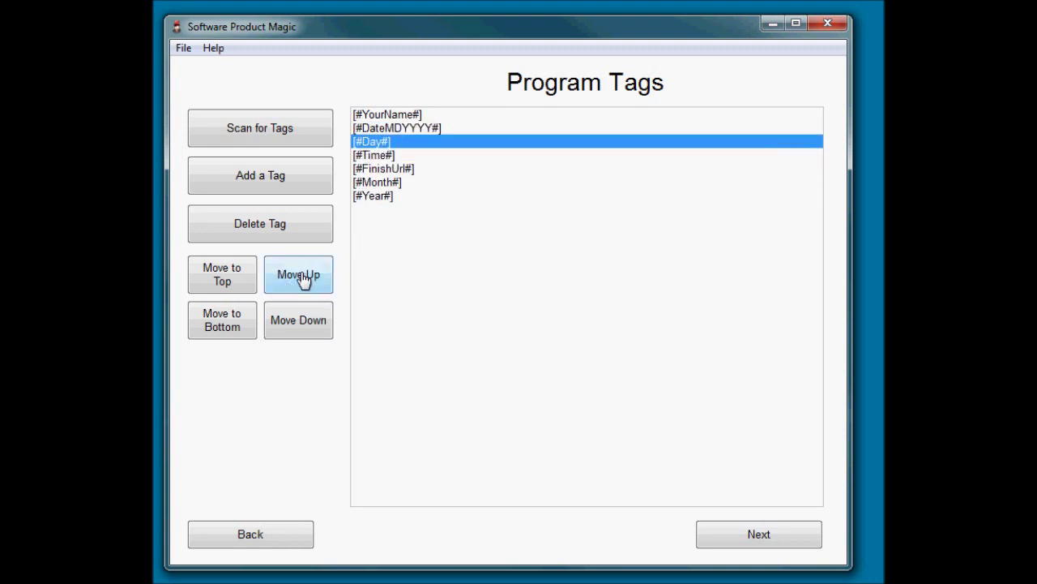
{"action": "left_click", "coordinate": [302, 278]}
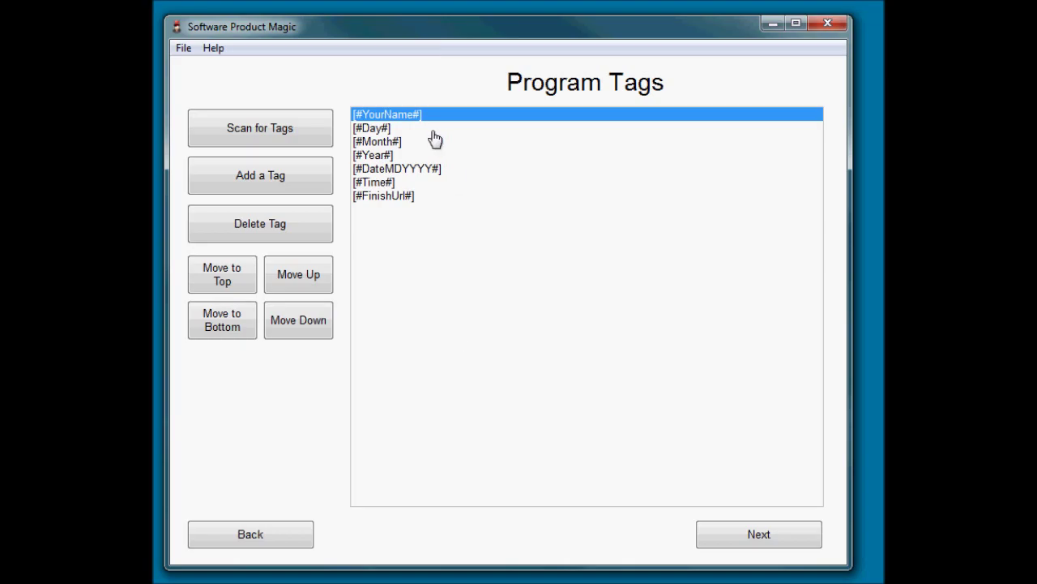
Go to the setup for tag [#YourName#] and start its question, 'Please enter your name'.
{"action": "left_click", "coordinate": [744, 536]}
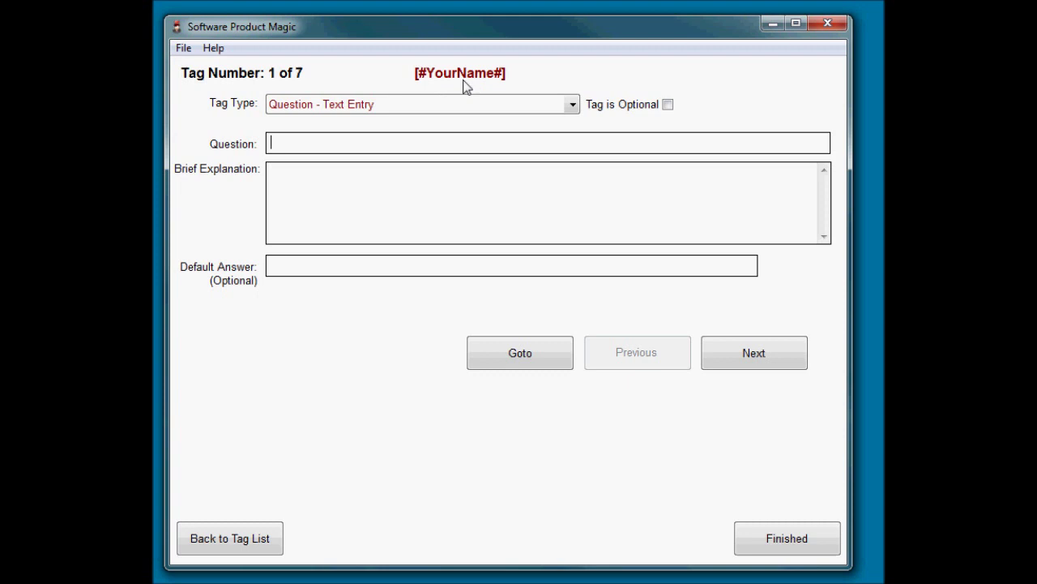
{"action": "left_click", "coordinate": [384, 144]}
{"action": "type", "text": "Please c"}
{"action": "type", "text": "nt"}
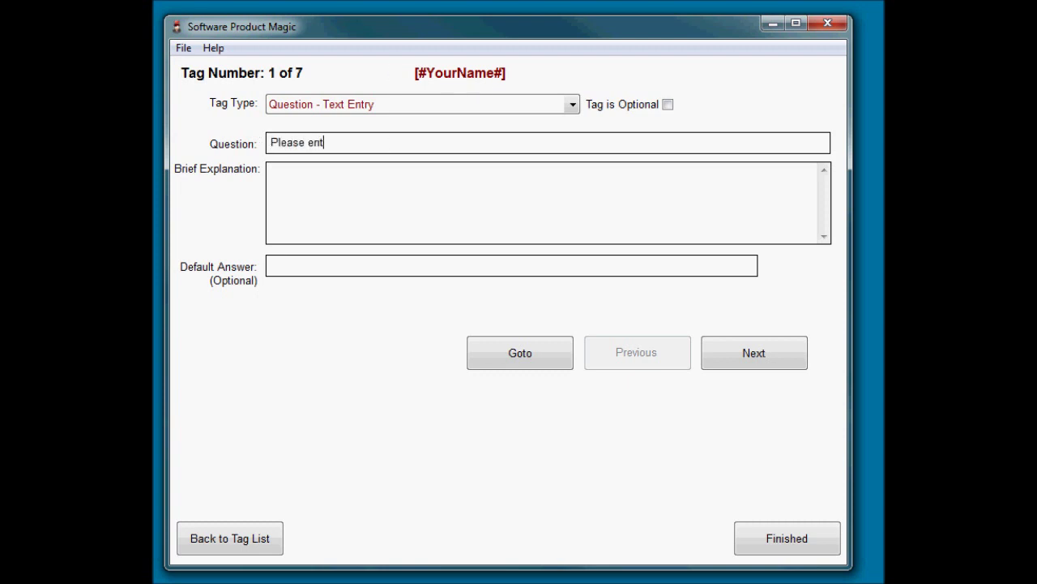
{"action": "type", "text": "er your name"}
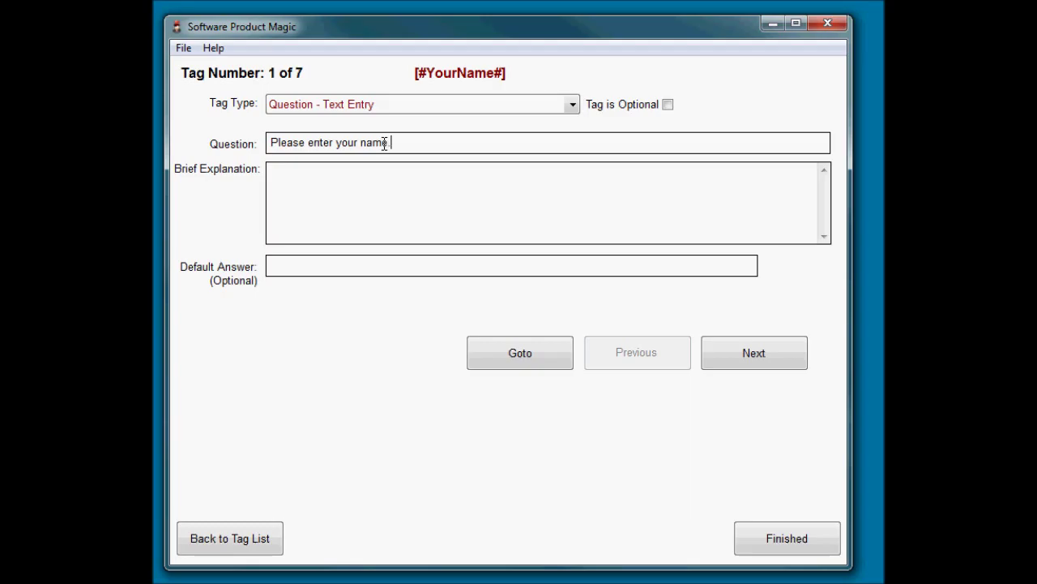
{"action": "type", "text": "."}
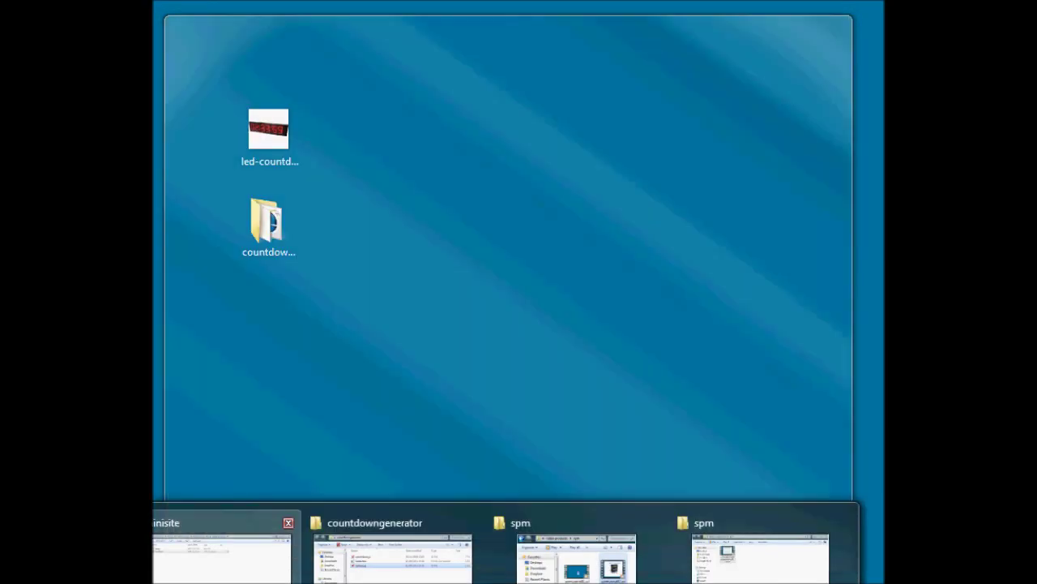
Open index.htm in Internet Explorer and find the [#YourName#] placeholder at the page's end.
{"action": "left_click", "coordinate": [393, 555]}
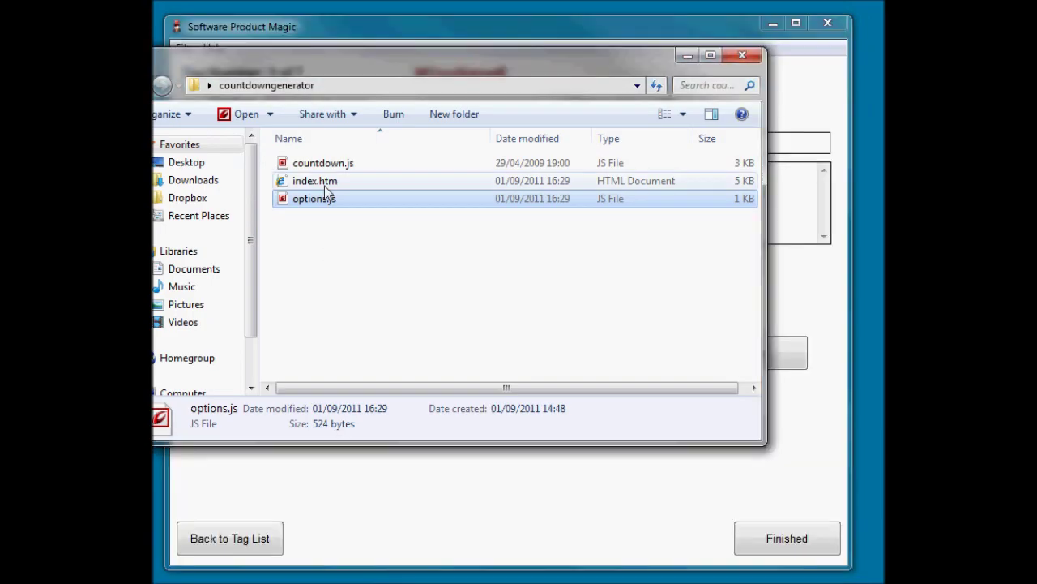
{"action": "double_click", "coordinate": [324, 184]}
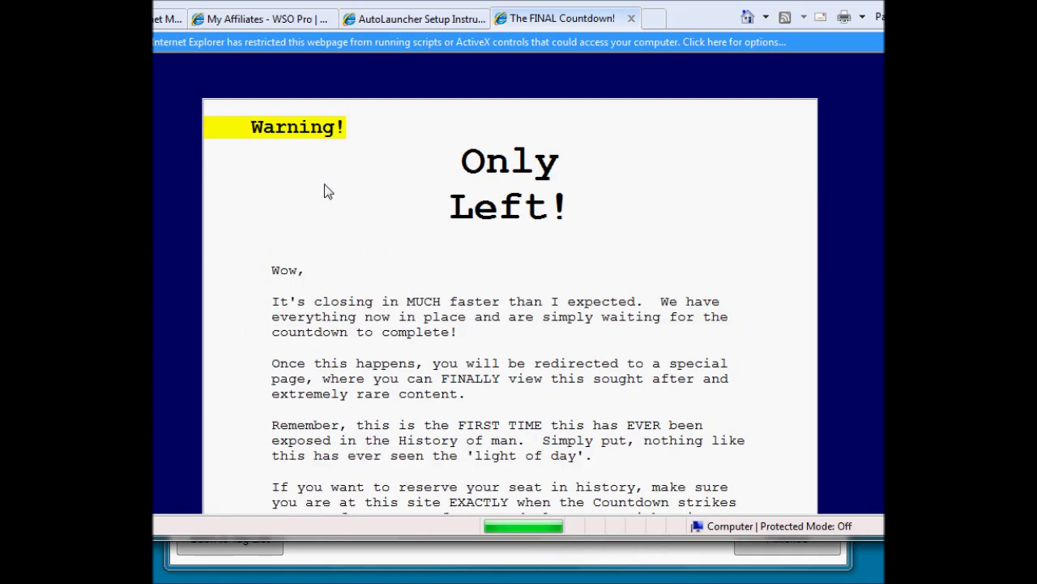
{"action": "left_click", "coordinate": [652, 41]}
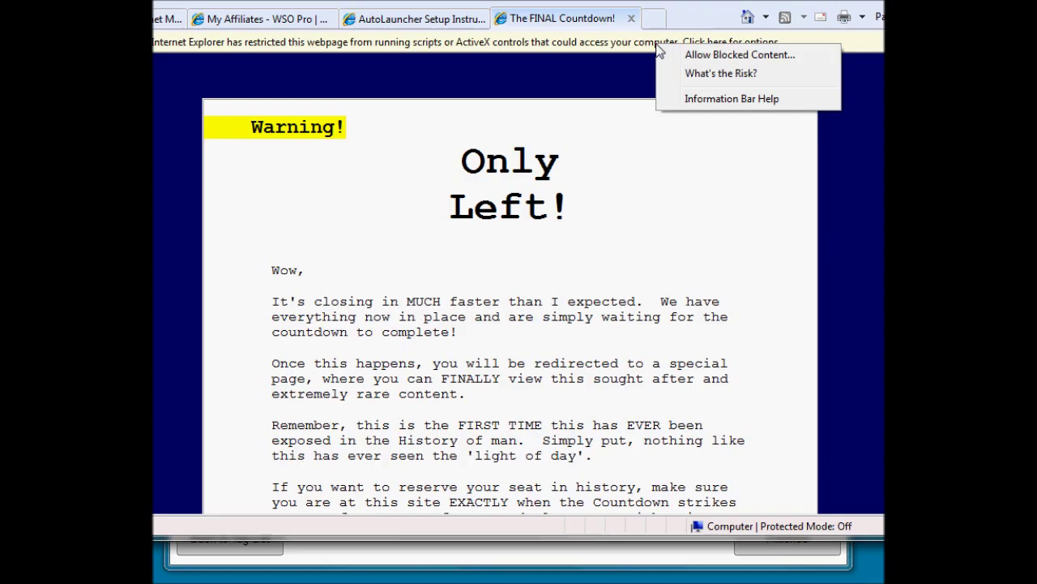
{"action": "left_click", "coordinate": [697, 52]}
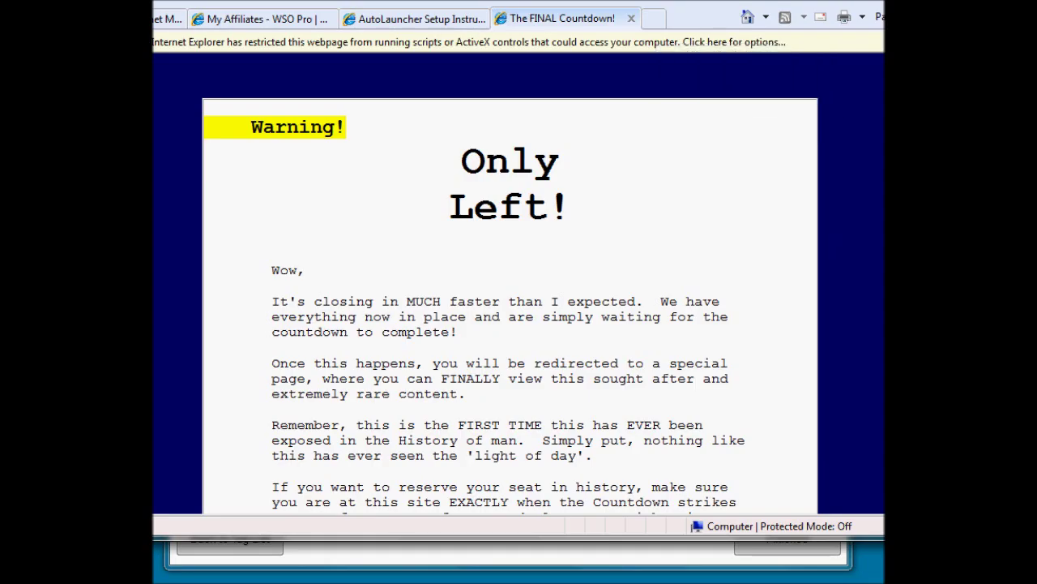
{"action": "scroll", "coordinate": [376, 307], "scroll_direction": "down", "scroll_amount": 5}
{"action": "scroll", "coordinate": [376, 307], "scroll_direction": "down", "scroll_amount": 3}
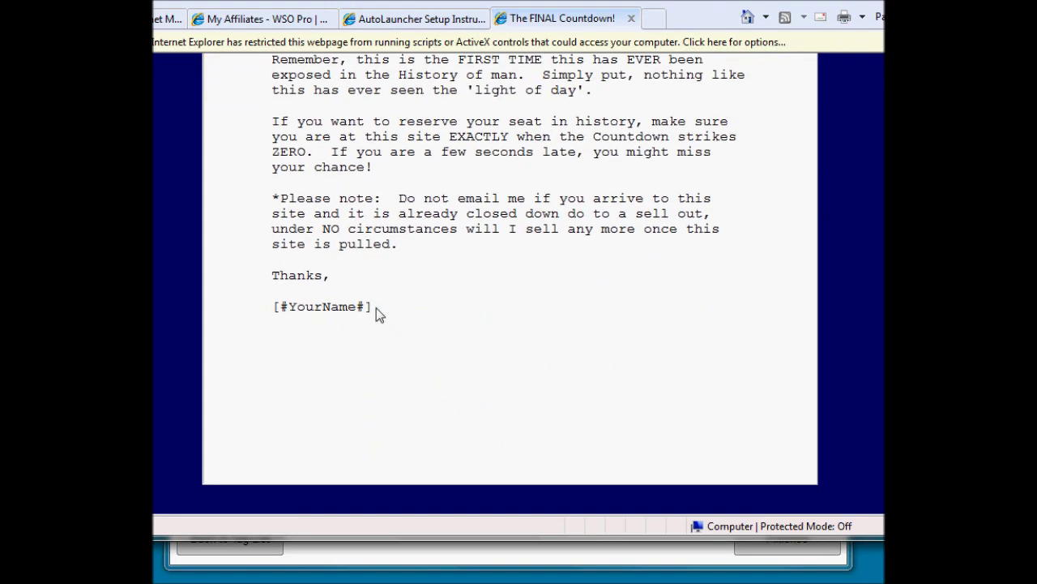
{"action": "left_click_drag", "start_coordinate": [376, 307], "coordinate": [274, 308]}
{"action": "left_click", "coordinate": [274, 314]}
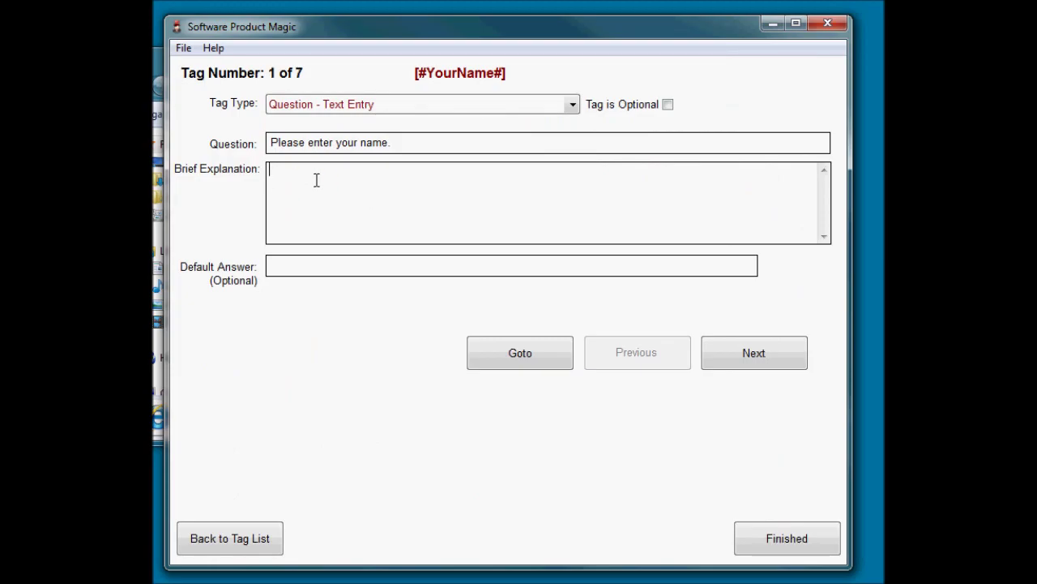
{"action": "type", "text": "Please"}
Explain that the name appears on the countdown page, then advance to the [#Day#] tag.
{"action": "key", "text": "BackSpace"}
{"action": "type", "text": "enter "}
{"action": "type", "text": "the"}
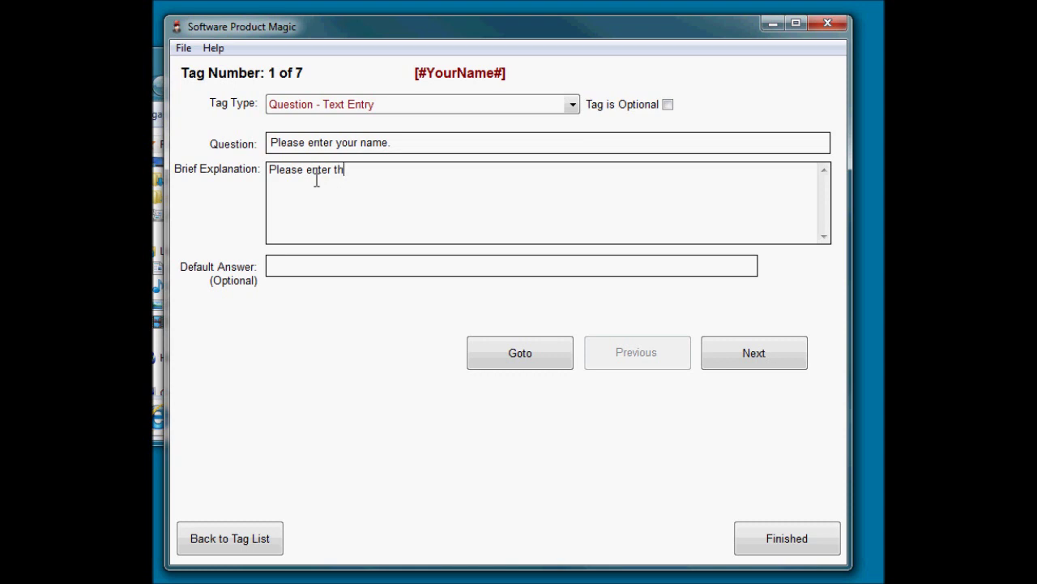
{"action": "key", "text": "BackSpace"}
{"action": "key", "text": "BackSpace"}
{"action": "type", "text": "your full nam"}
{"action": "type", "text": "e.  This wi"}
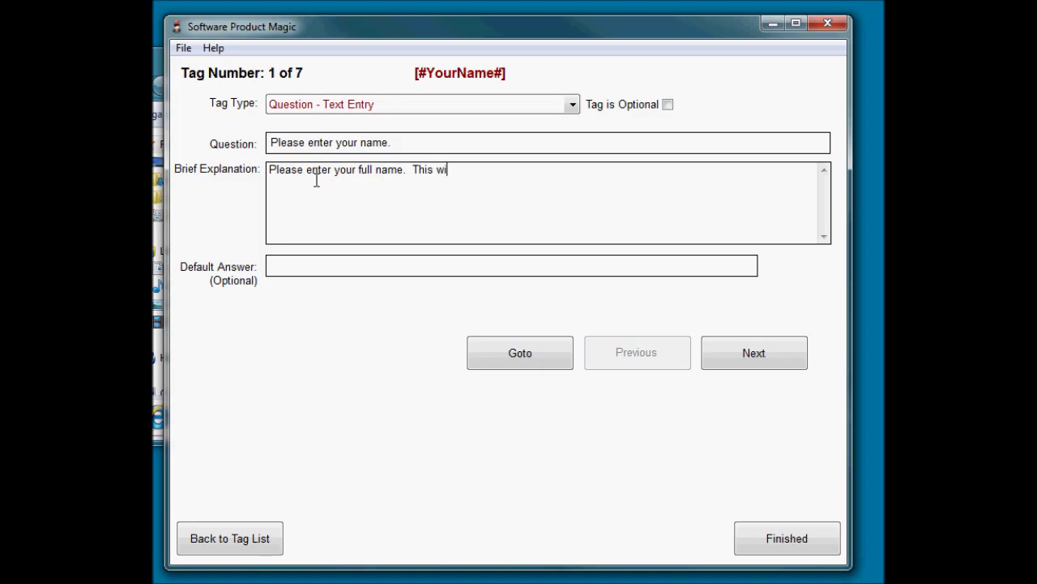
{"action": "type", "text": "ll appear on"}
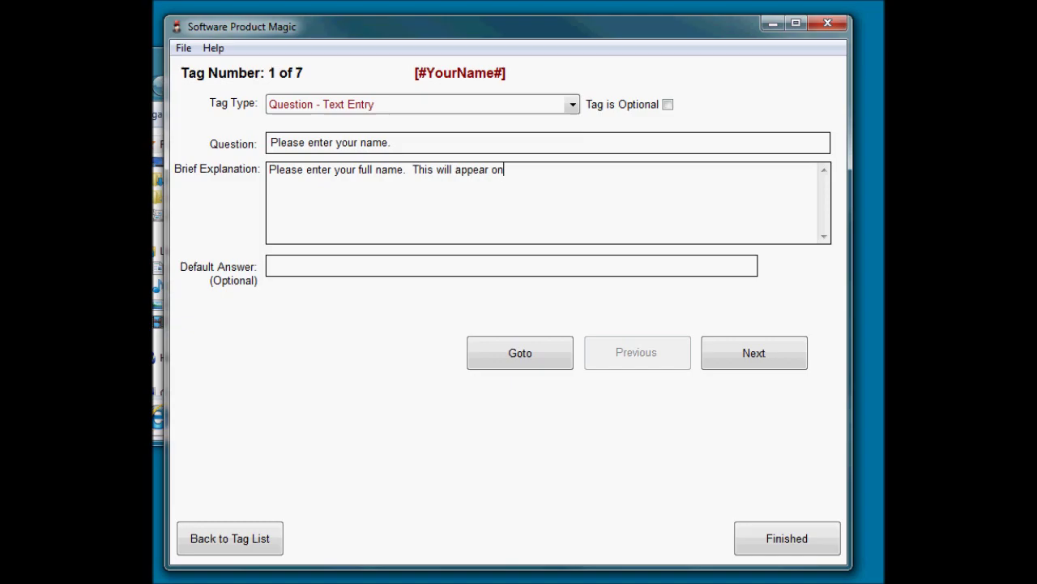
{"action": "type", "text": " the couin"}
{"action": "key", "text": "BackSpace"}
{"action": "key", "text": "BackSpace"}
{"action": "type", "text": "nt"}
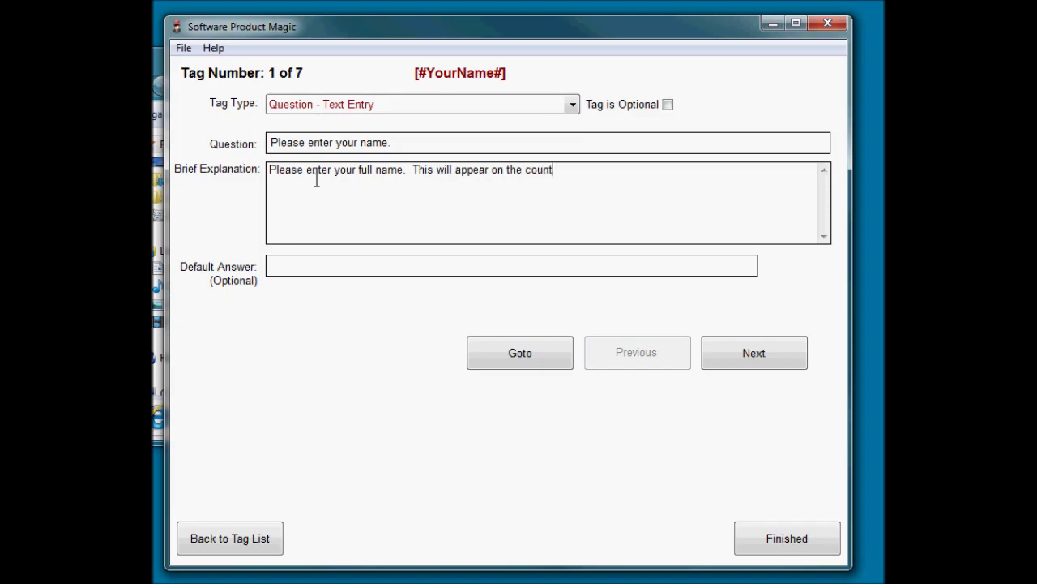
{"action": "type", "text": "down page."}
{"action": "left_click", "coordinate": [774, 361]}
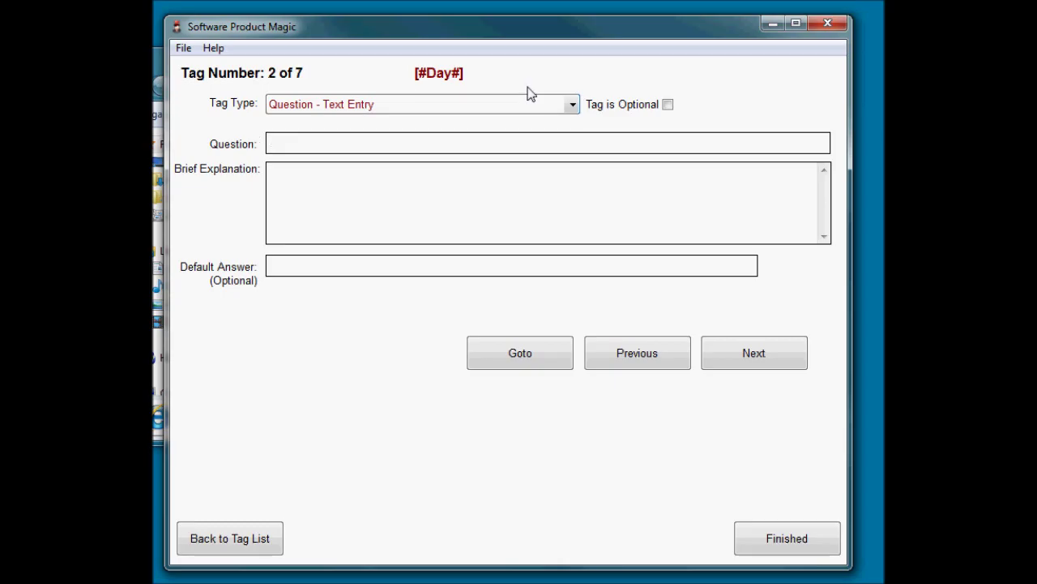
Make [#Day#] a System Value tag supplying Day Number.
{"action": "left_click", "coordinate": [487, 104]}
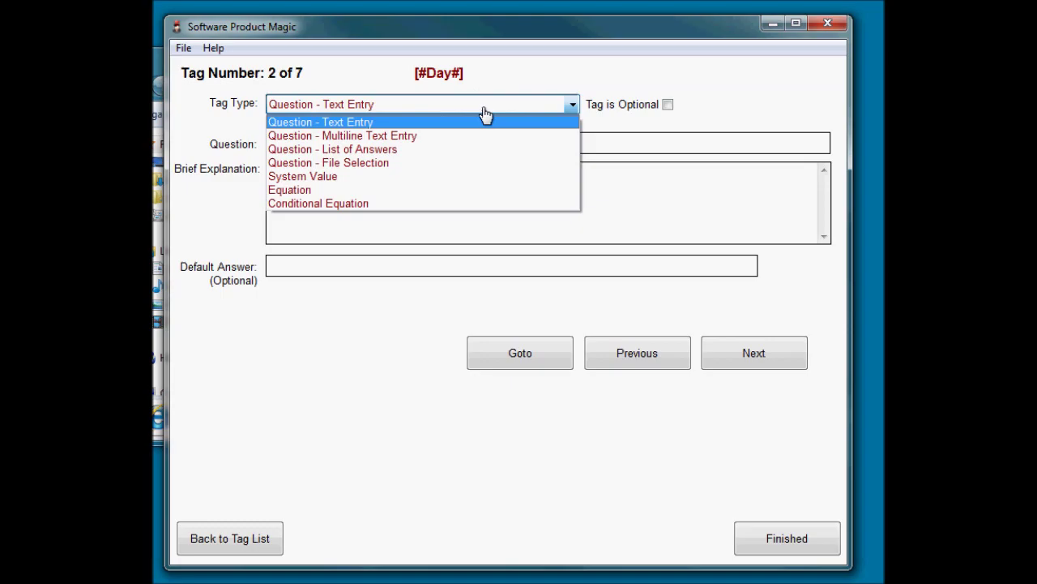
{"action": "left_click", "coordinate": [429, 180]}
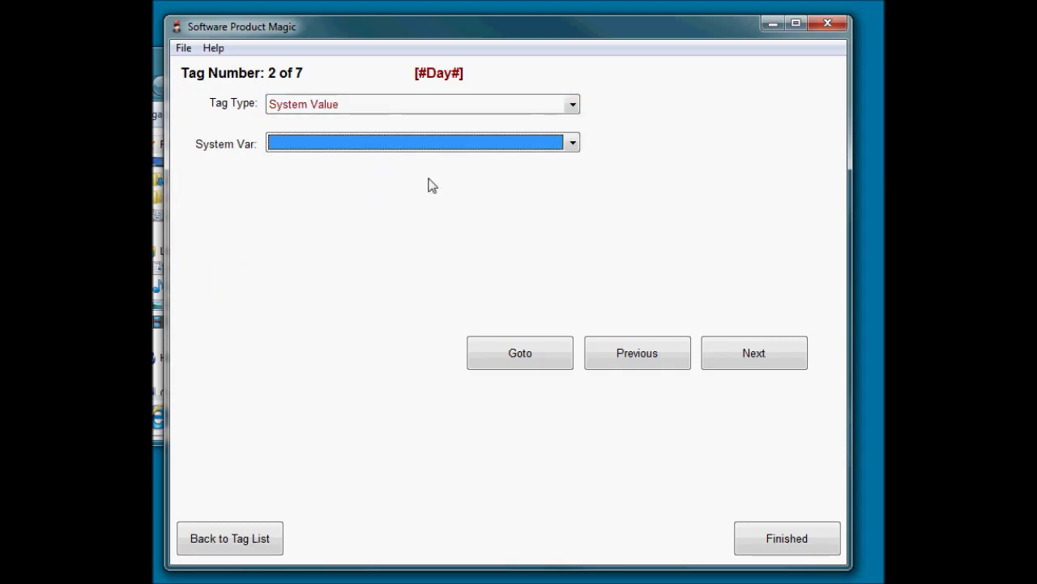
{"action": "left_click", "coordinate": [412, 144]}
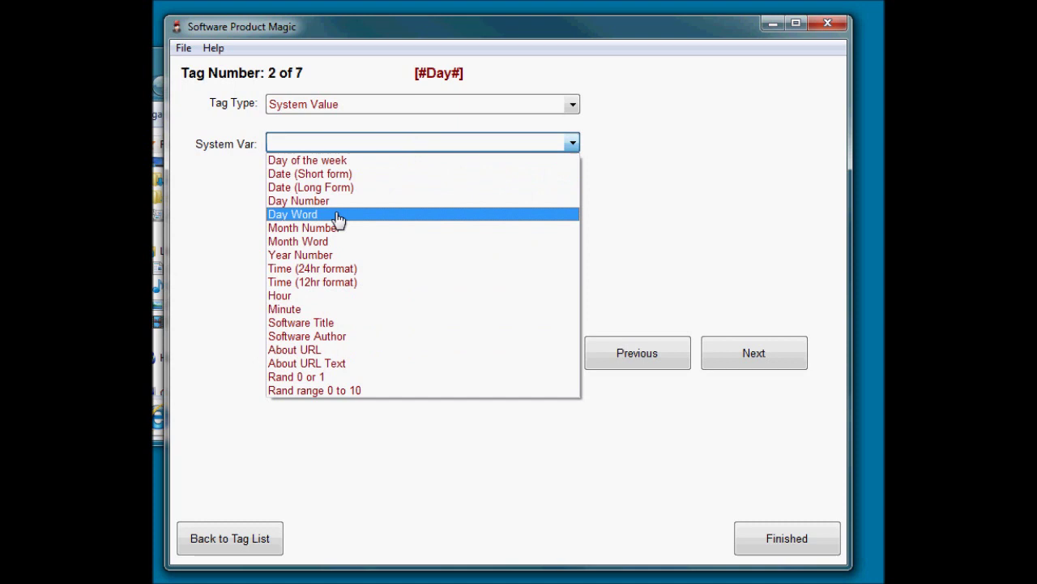
{"action": "left_click", "coordinate": [304, 202]}
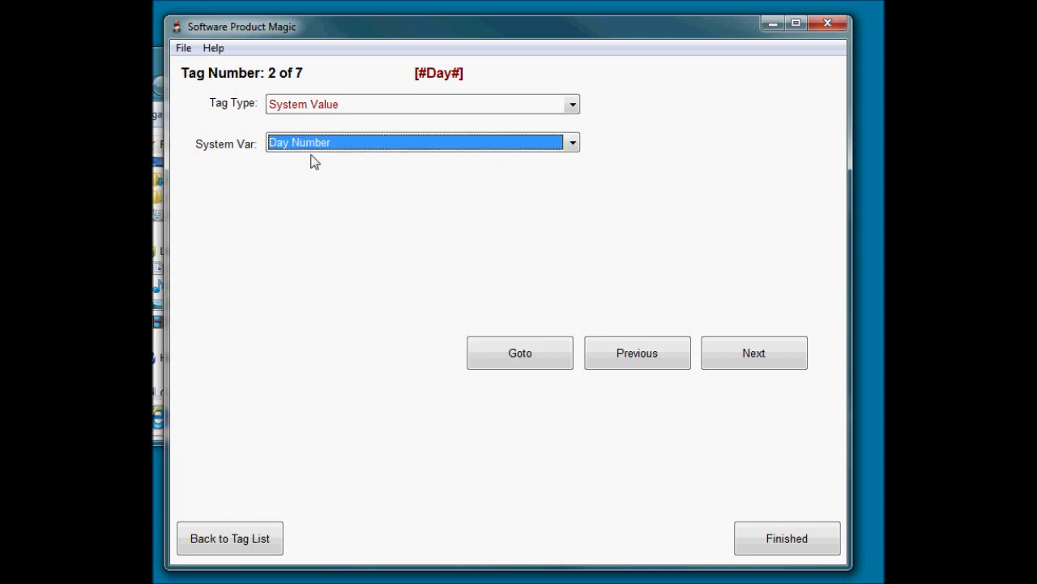
{"action": "left_click", "coordinate": [754, 353]}
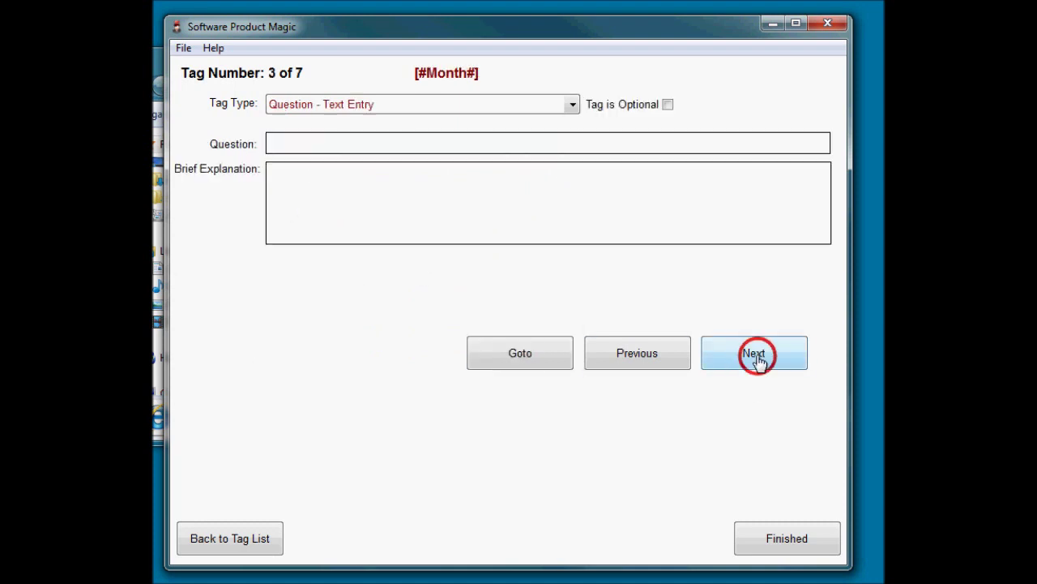
Make [#Month#] a System Value tag supplying Month Number.
{"action": "left_click", "coordinate": [570, 106]}
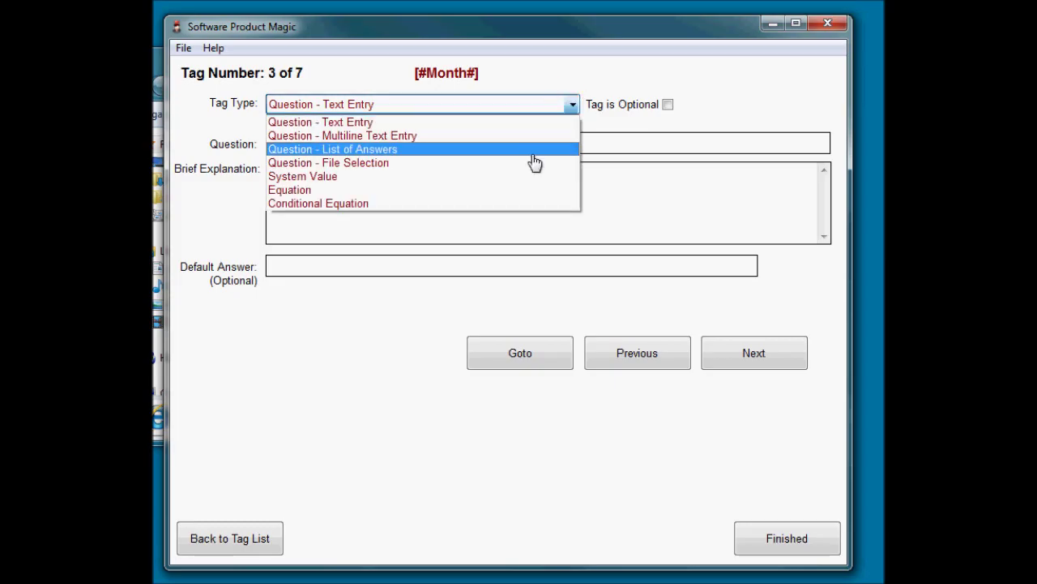
{"action": "left_click", "coordinate": [527, 178]}
{"action": "left_click", "coordinate": [449, 143]}
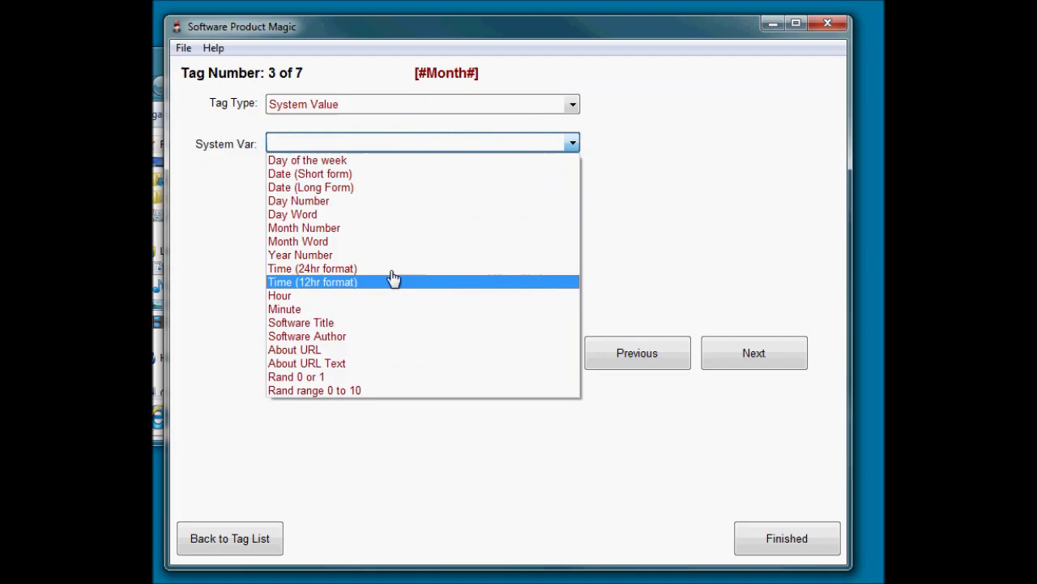
{"action": "left_click", "coordinate": [399, 229]}
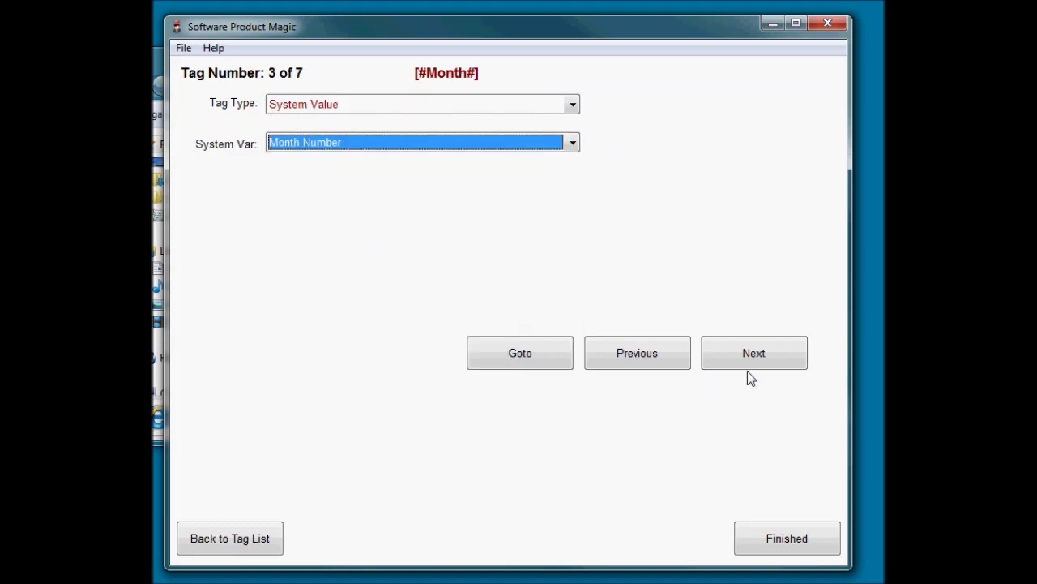
{"action": "left_click", "coordinate": [754, 352]}
Make [#Year#] a System Value tag supplying Year Number.
{"action": "left_click", "coordinate": [419, 106]}
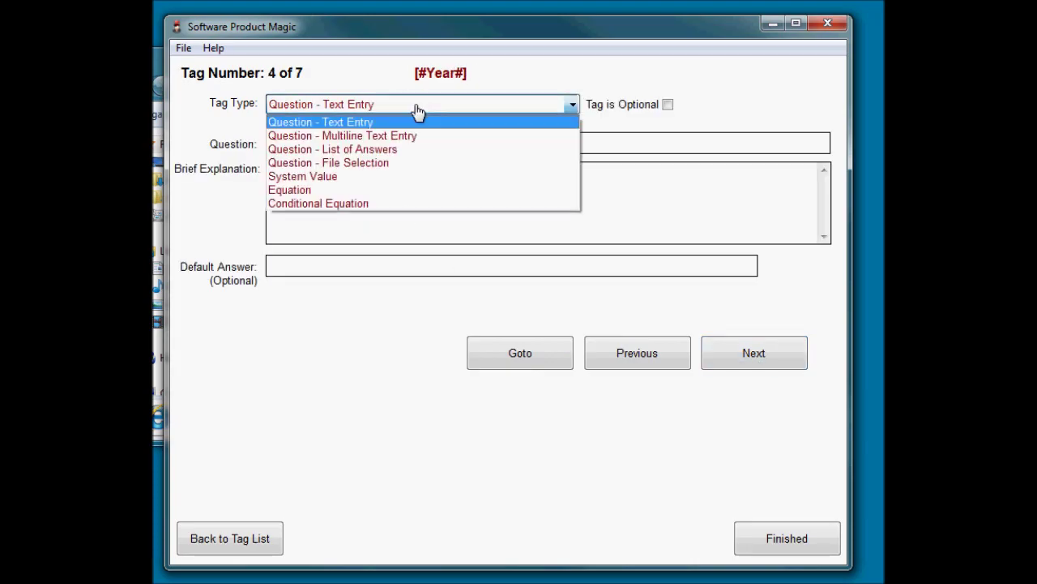
{"action": "left_click", "coordinate": [418, 177]}
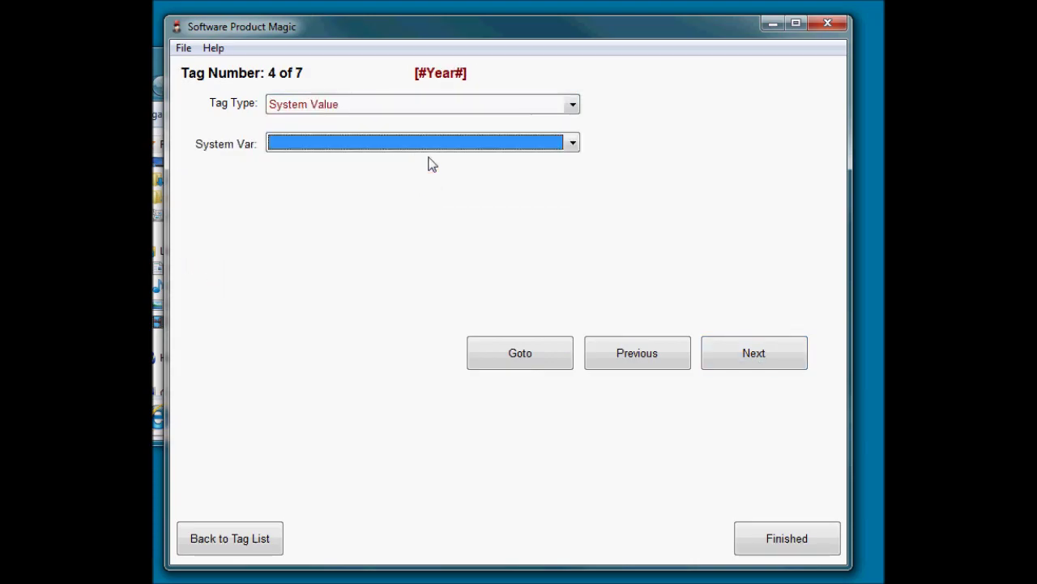
{"action": "left_click", "coordinate": [482, 144]}
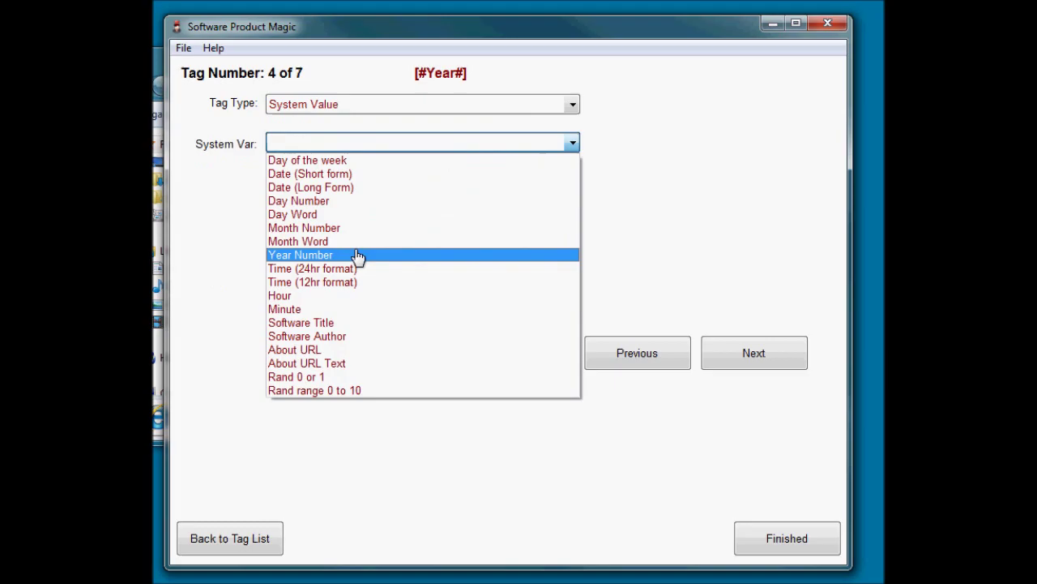
{"action": "left_click", "coordinate": [359, 257]}
{"action": "left_click", "coordinate": [722, 365]}
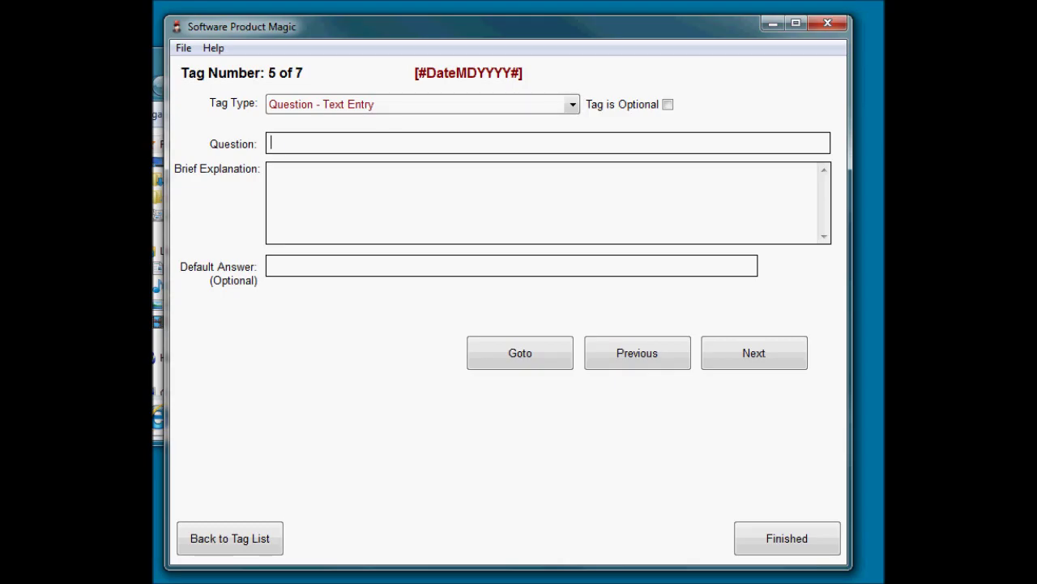
{"action": "type", "text": "Ent"}
Give tag 5 the explanation 'Please enter the date for the countdown end in the format M/D/YYYY'.
{"action": "key", "text": "BackSpace"}
{"action": "key", "text": "BackSpace"}
{"action": "type", "text": "le"}
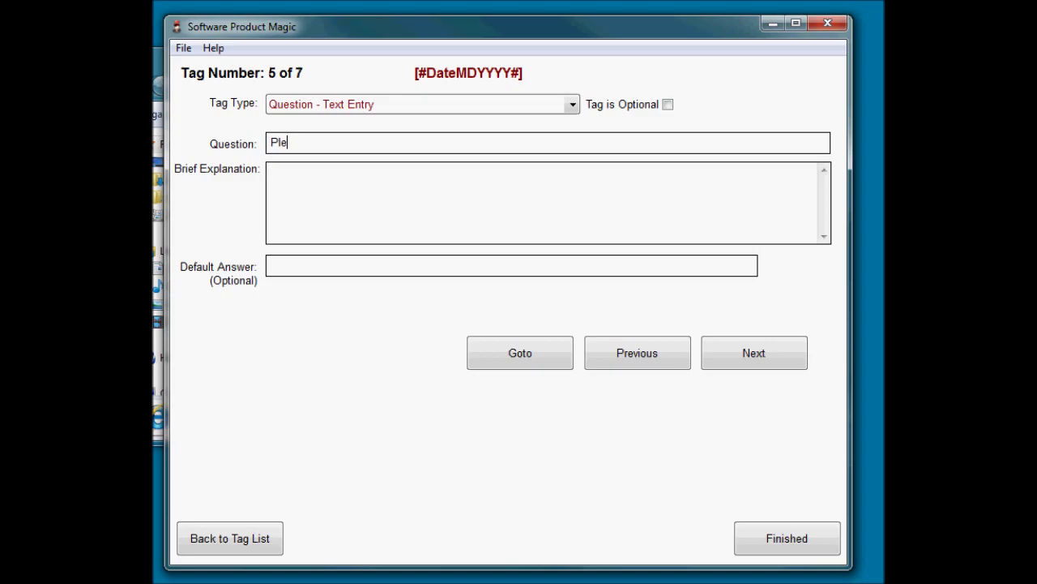
{"action": "key", "text": "BackSpace"}
{"action": "key", "text": "BackSpace"}
{"action": "key", "text": "BackSpace"}
{"action": "type", "text": "Enter the d"}
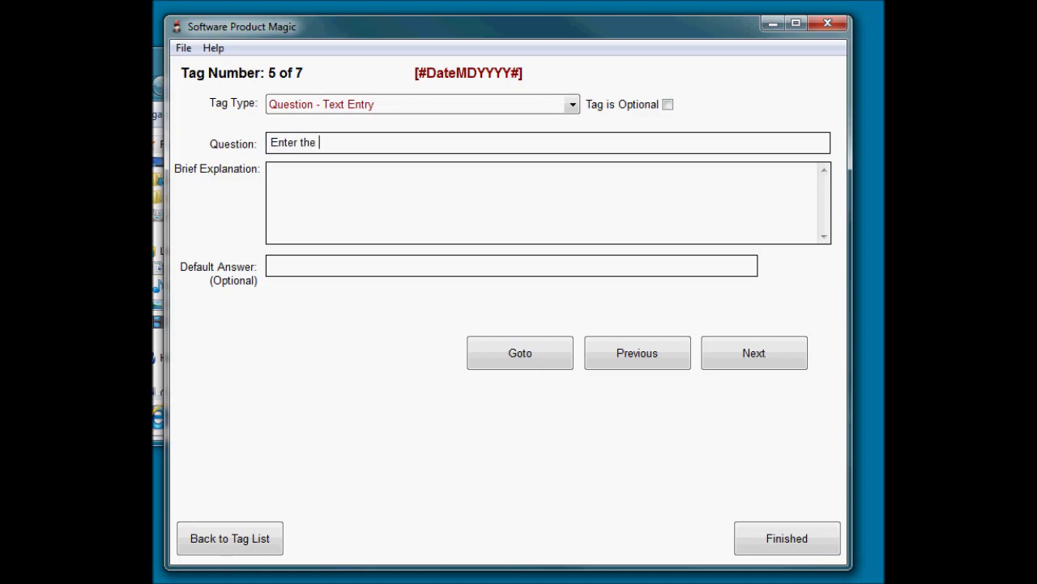
{"action": "type", "text": "ate tha"}
{"action": "type", "text": "t the countodw"}
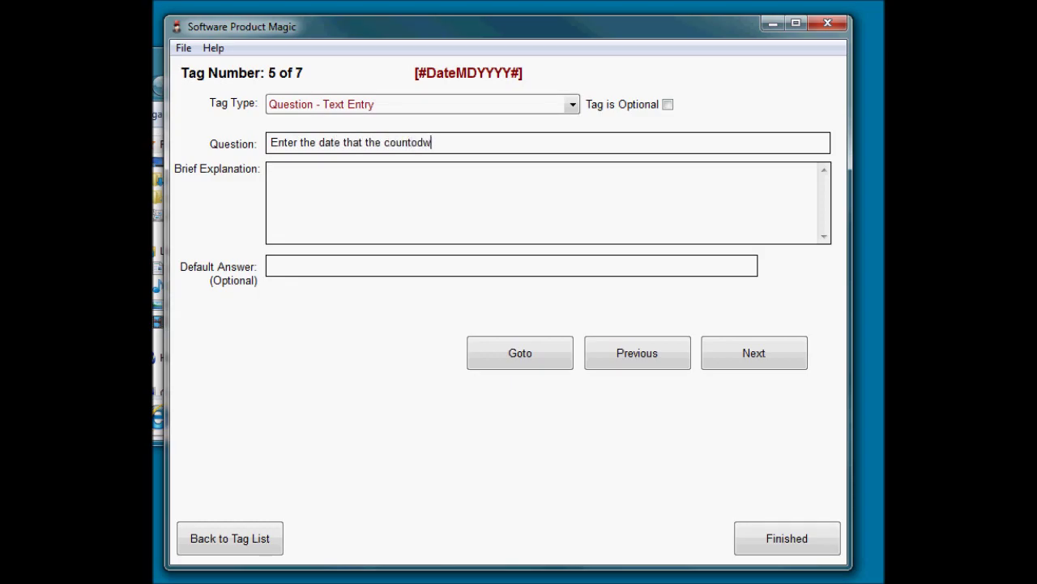
{"action": "key", "text": "BackSpace"}
{"action": "key", "text": "BackSpace"}
{"action": "key", "text": "BackSpace"}
{"action": "type", "text": "downm"}
{"action": "key", "text": "BackSpace"}
{"action": "type", "text": "f"}
{"action": "type", "text": "inishe"}
{"action": "type", "text": "lea"}
{"action": "type", "text": "swe"}
{"action": "key", "text": "BackSpace"}
{"action": "type", "text": "e ent"}
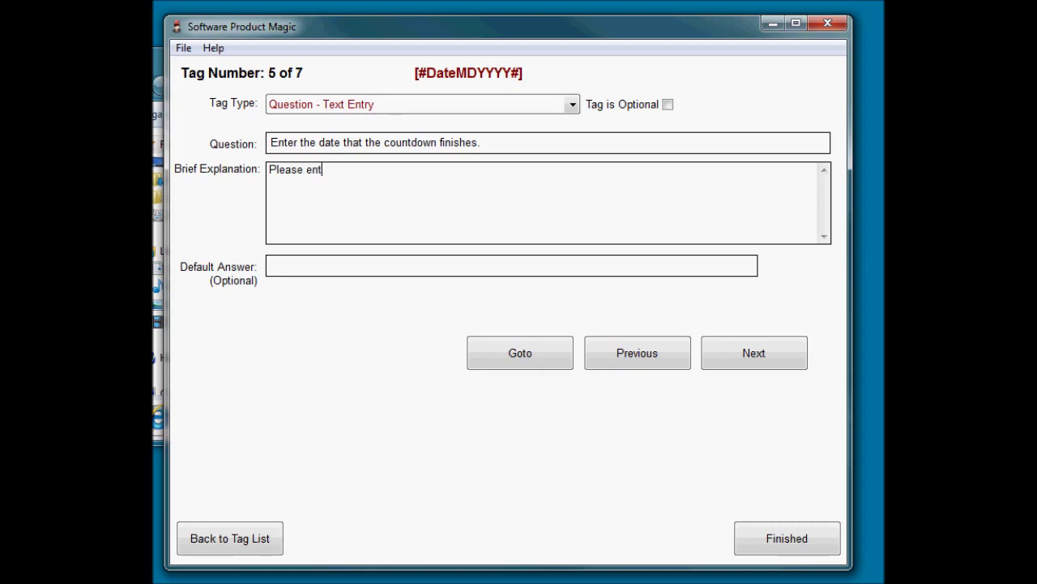
{"action": "type", "text": "er the d"}
{"action": "type", "text": "ate for the co"}
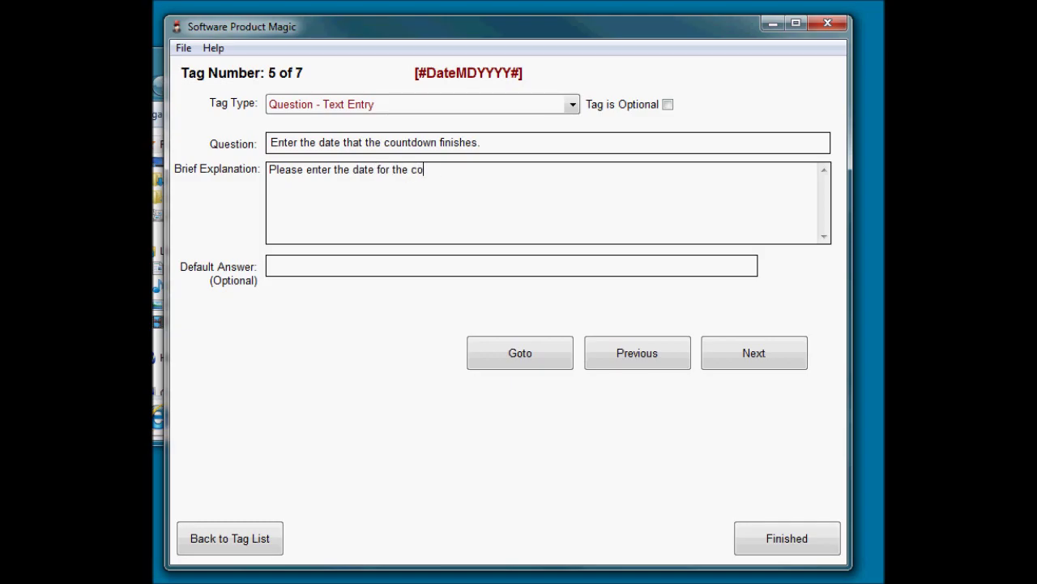
{"action": "type", "text": "untdown end in "}
{"action": "type", "text": "the forma"}
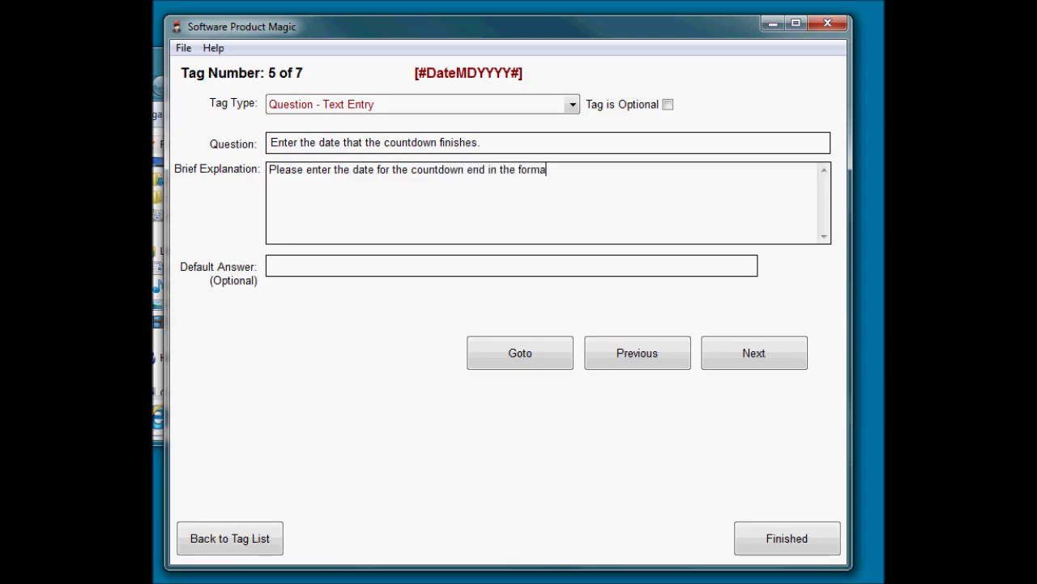
{"action": "type", "text": "t M"}
{"action": "type", "text": "/D/"}
{"action": "type", "text": "YYYY"}
{"action": "left_click", "coordinate": [305, 265]}
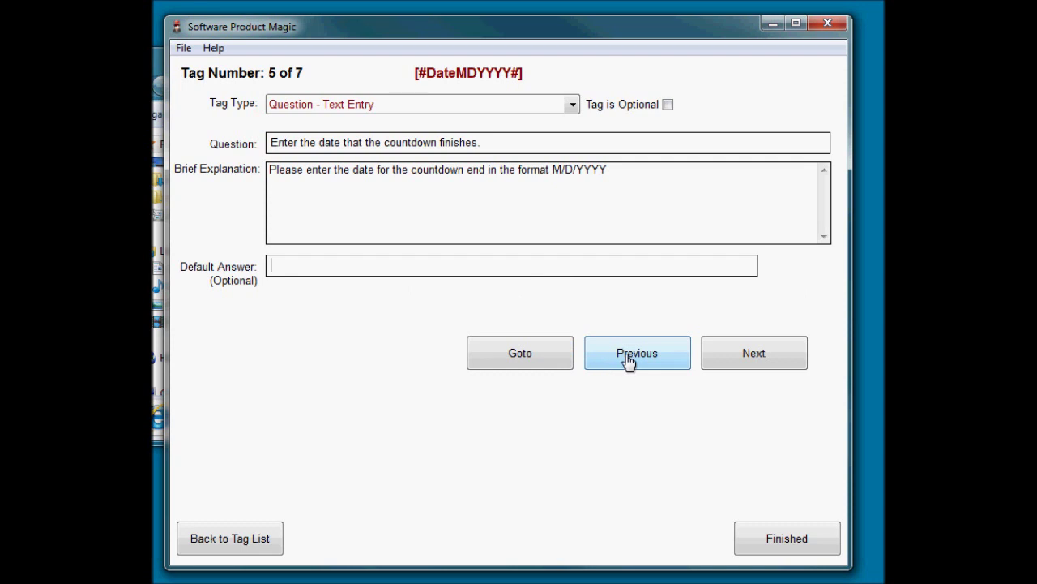
Step back to the Day tag, then through Month and Year to tag 5's Default Answer.
{"action": "left_click", "coordinate": [629, 359]}
{"action": "left_click", "coordinate": [629, 359]}
{"action": "left_click", "coordinate": [629, 359]}
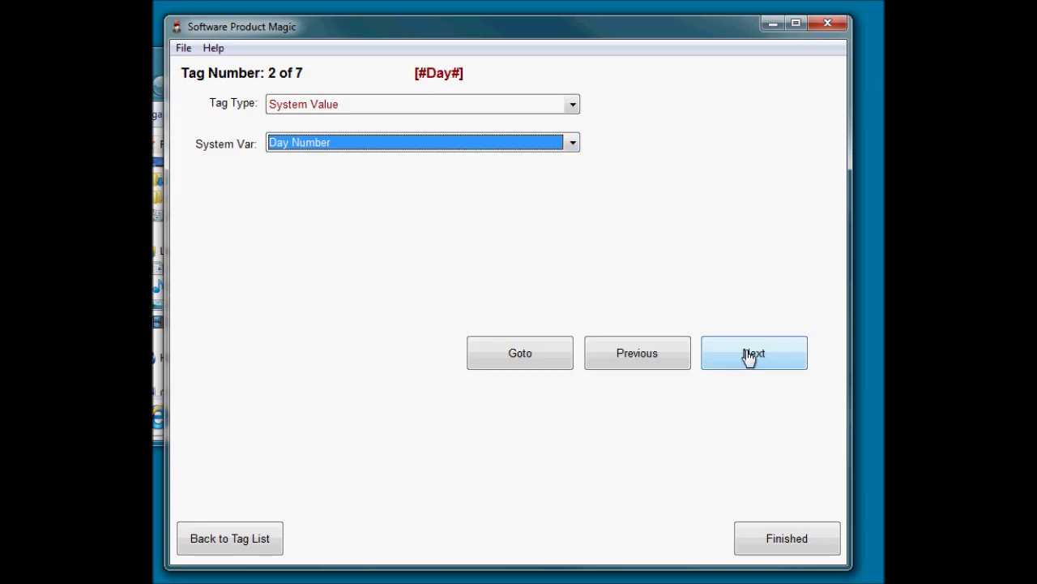
{"action": "left_click", "coordinate": [750, 357]}
{"action": "left_click", "coordinate": [750, 357]}
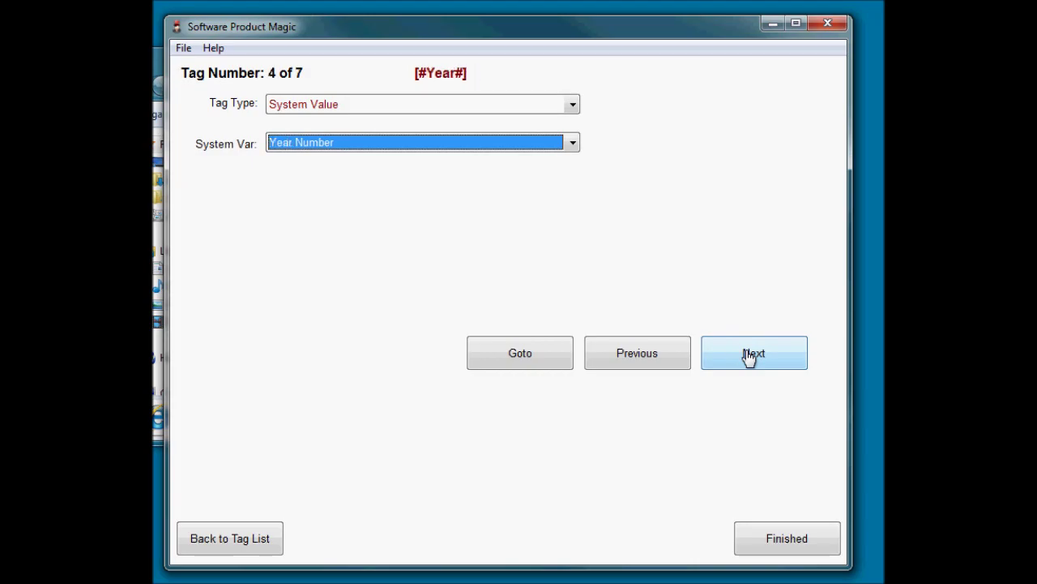
{"action": "left_click", "coordinate": [750, 357]}
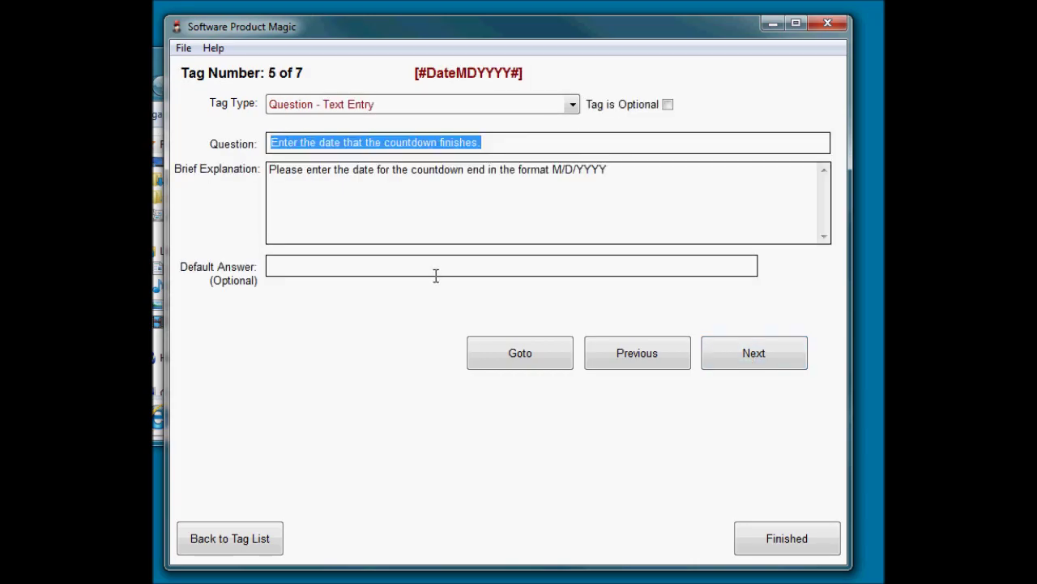
{"action": "left_click", "coordinate": [344, 266]}
{"action": "type", "text": "["}
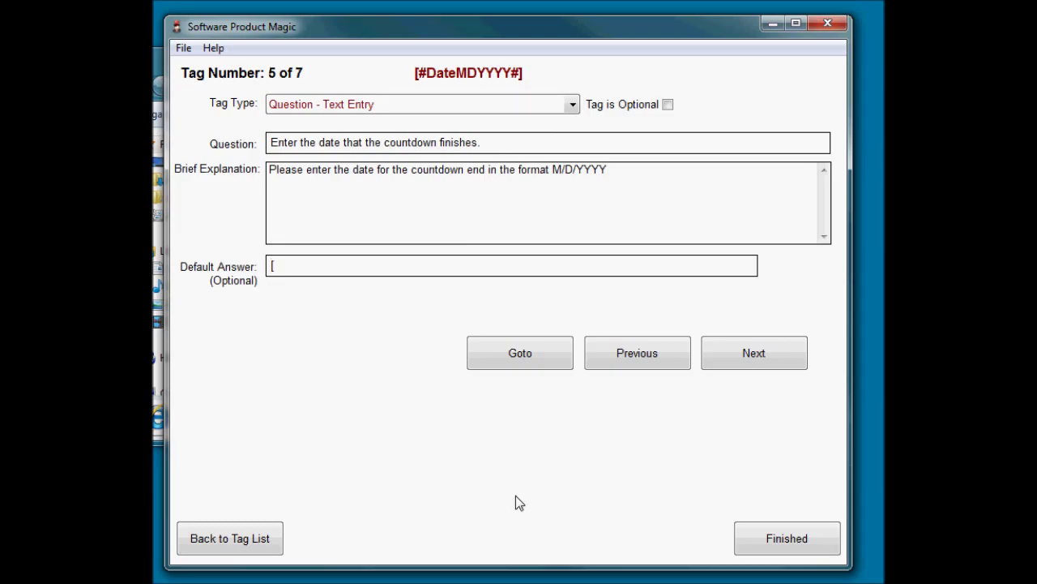
{"action": "type", "text": "#Mon"}
{"action": "type", "text": "th"}
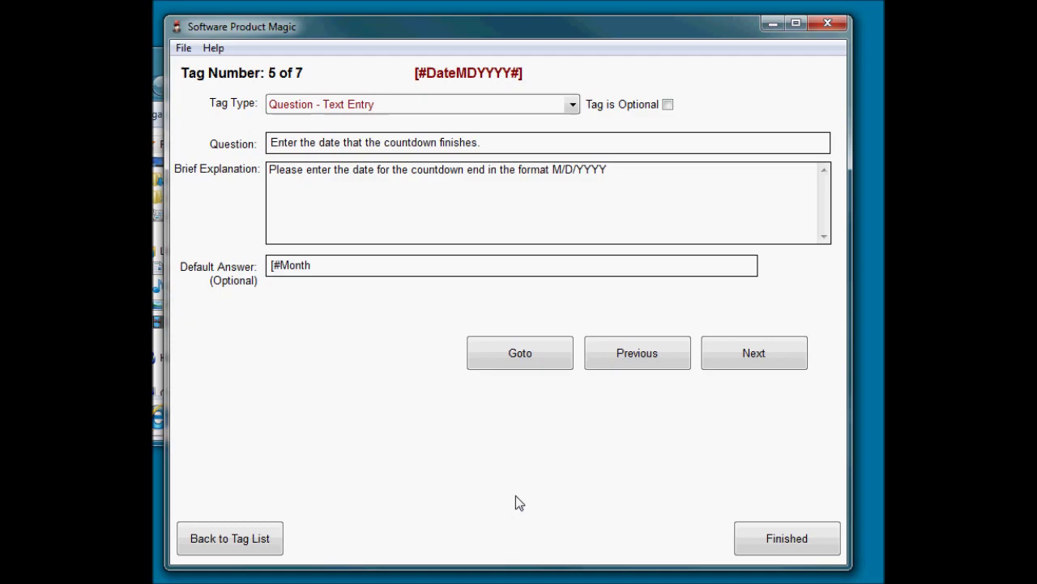
{"action": "type", "text": "#]"}
Enter [#Month#]/[#Day#]/[#Year#] as tag 5's default answer, reusing the copied month placeholder.
{"action": "key", "text": "Left"}
{"action": "key", "text": "Left"}
{"action": "key", "text": "Left"}
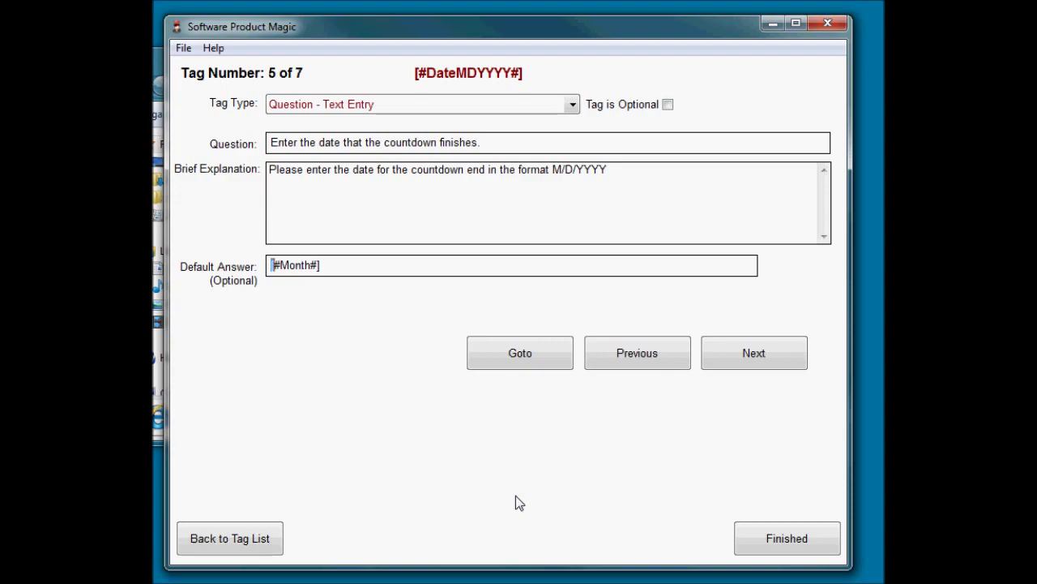
{"action": "key", "text": "shift+End"}
{"action": "key", "text": "ctrl+c"}
{"action": "key", "text": "End"}
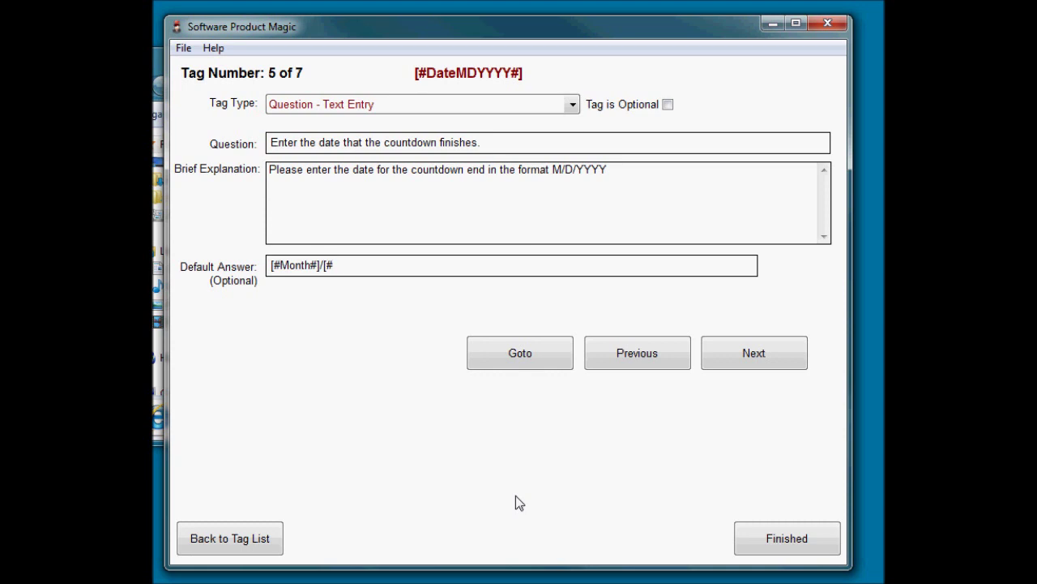
{"action": "type", "text": "Day#]/"}
{"action": "type", "text": "[#Year#"}
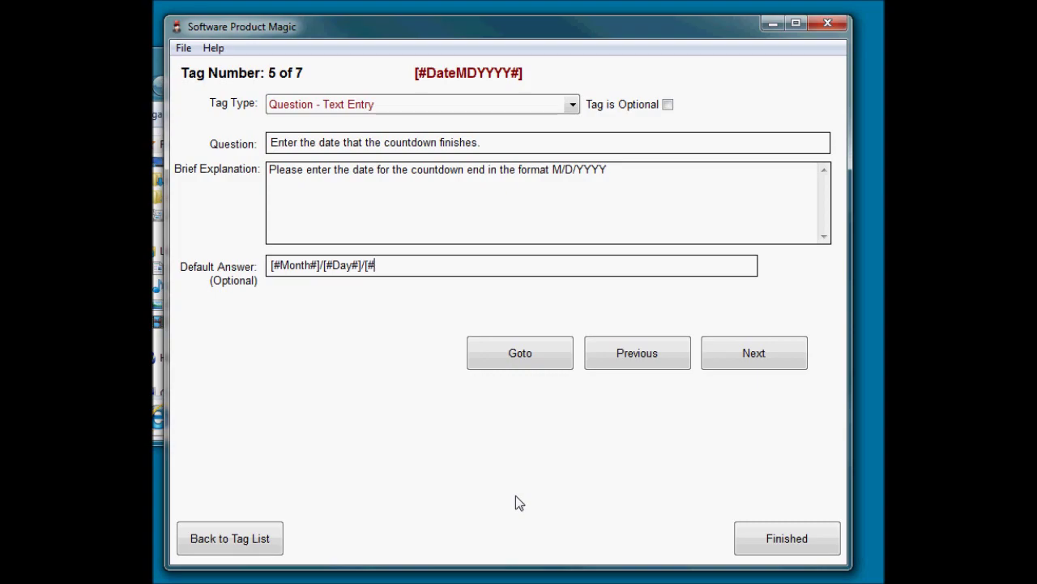
{"action": "type", "text": "]"}
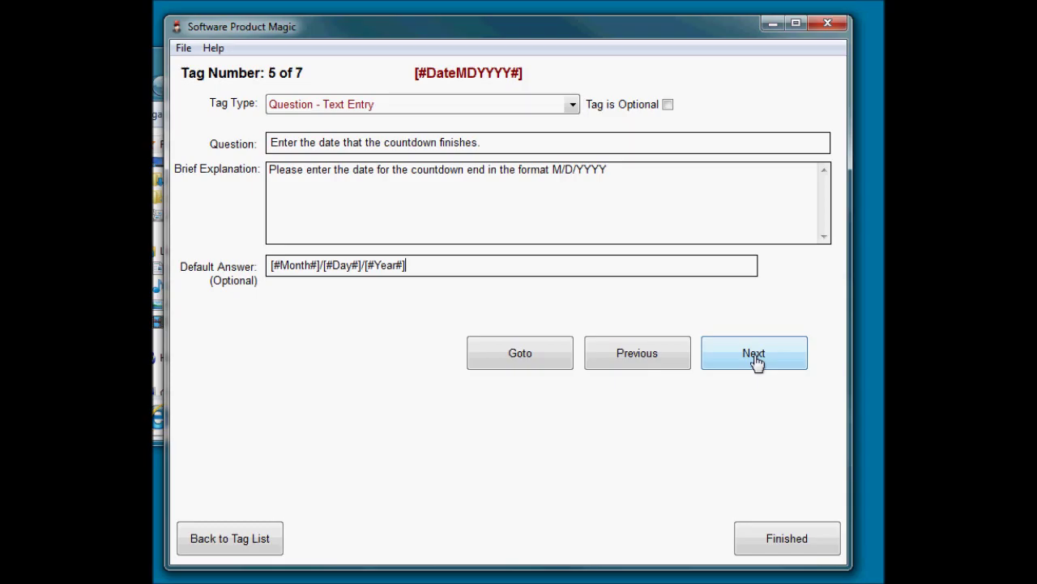
{"action": "left_click", "coordinate": [759, 358]}
{"action": "left_click", "coordinate": [637, 357]}
On the [#Time#] tag, correct the explanation and set the default answer to 12:01 AM.
{"action": "left_click", "coordinate": [759, 358]}
{"action": "type", "text": "P"}
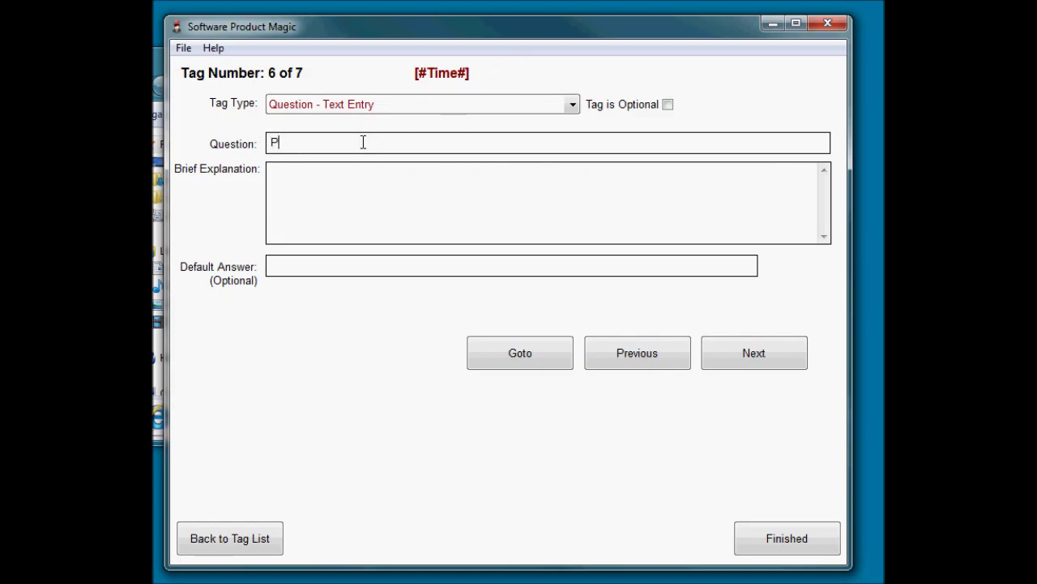
{"action": "type", "text": "lease enter the"}
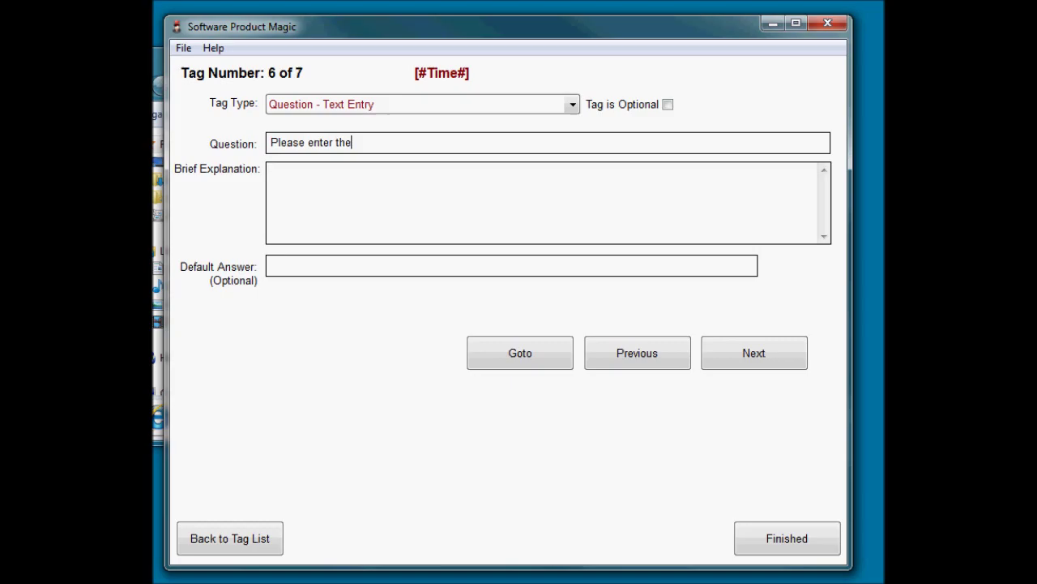
{"action": "type", "text": " time the coun"}
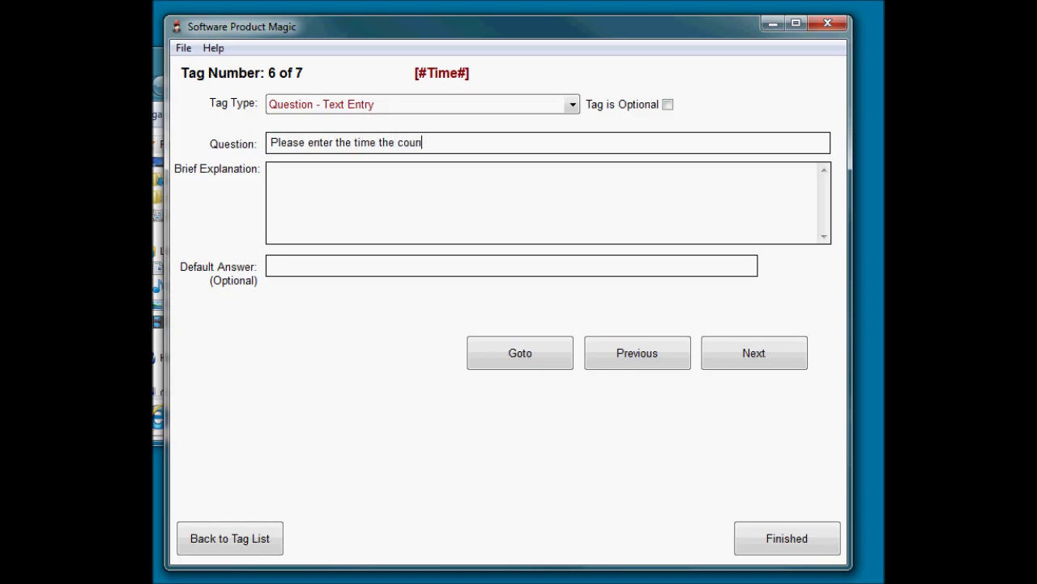
{"action": "type", "text": "down finsi"}
{"action": "type", "text": "ishes in "}
{"action": "type", "text": "12"}
{"action": "type", "text": "hr forma"}
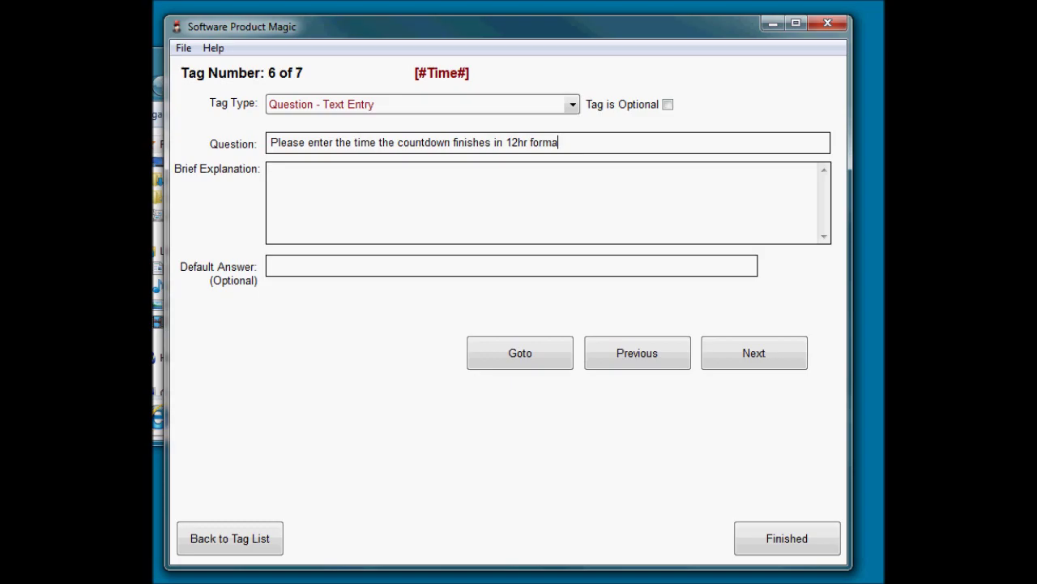
{"action": "type", "text": "t."}
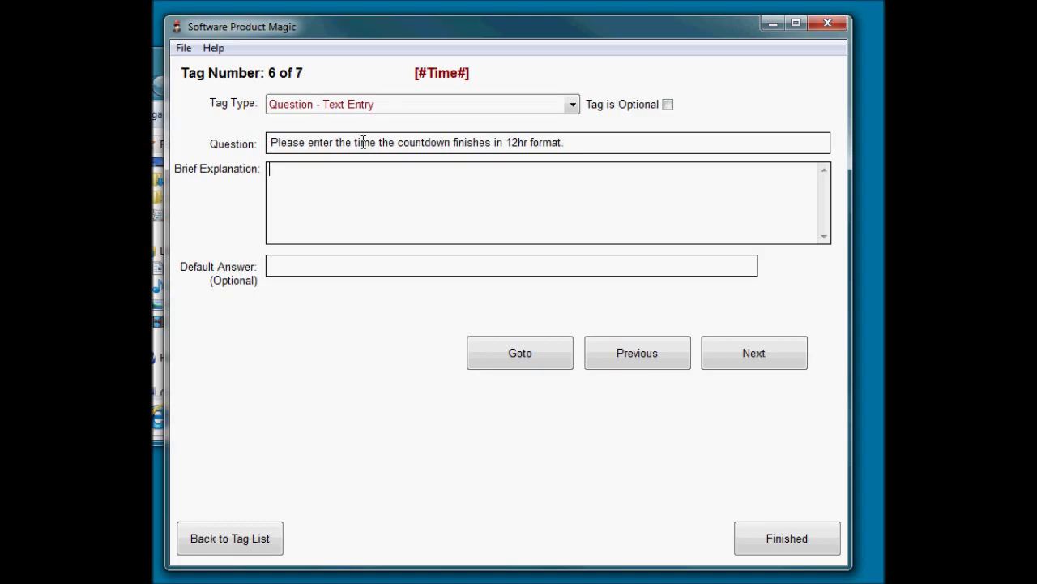
{"action": "type", "text": "Enter the tiome"}
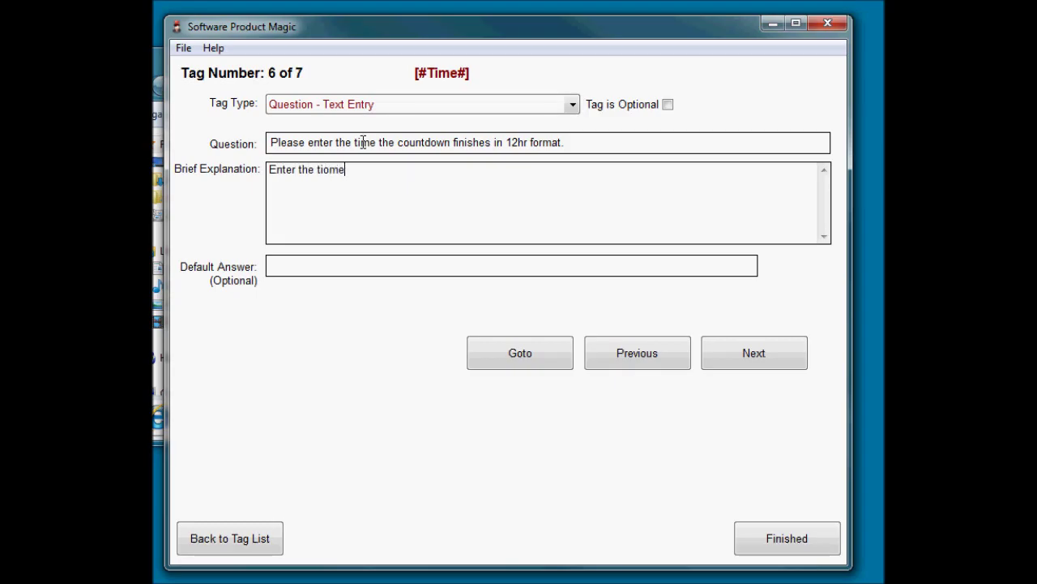
{"action": "key", "text": "BackSpace"}
{"action": "key", "text": "BackSpace"}
{"action": "key", "text": "BackSpace"}
{"action": "type", "text": "m,e "}
{"action": "type", "text": "n the"}
{"action": "type", "text": " format HH:MM AM/PM"}
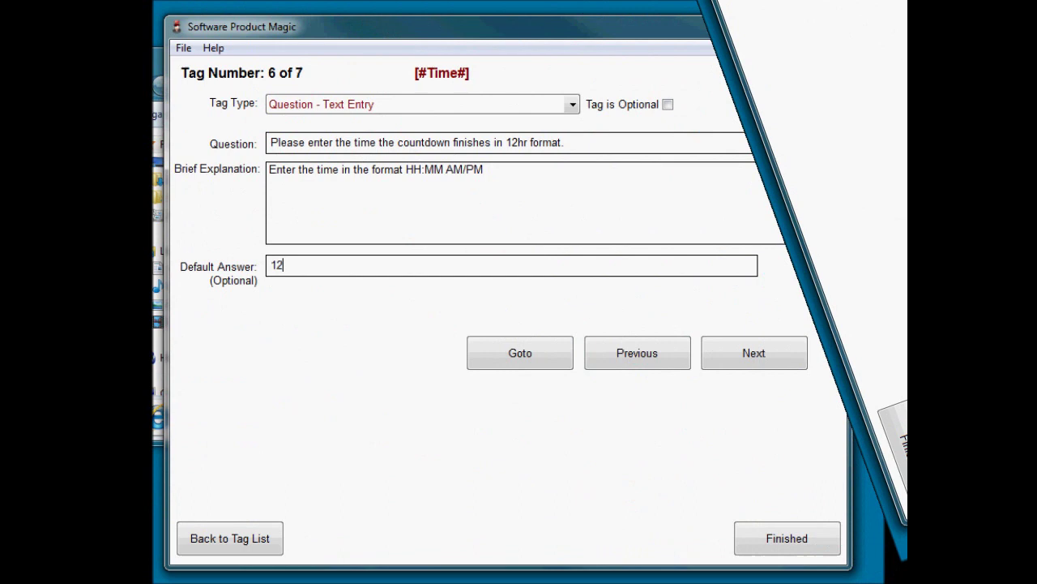
{"action": "type", "text": ":0"}
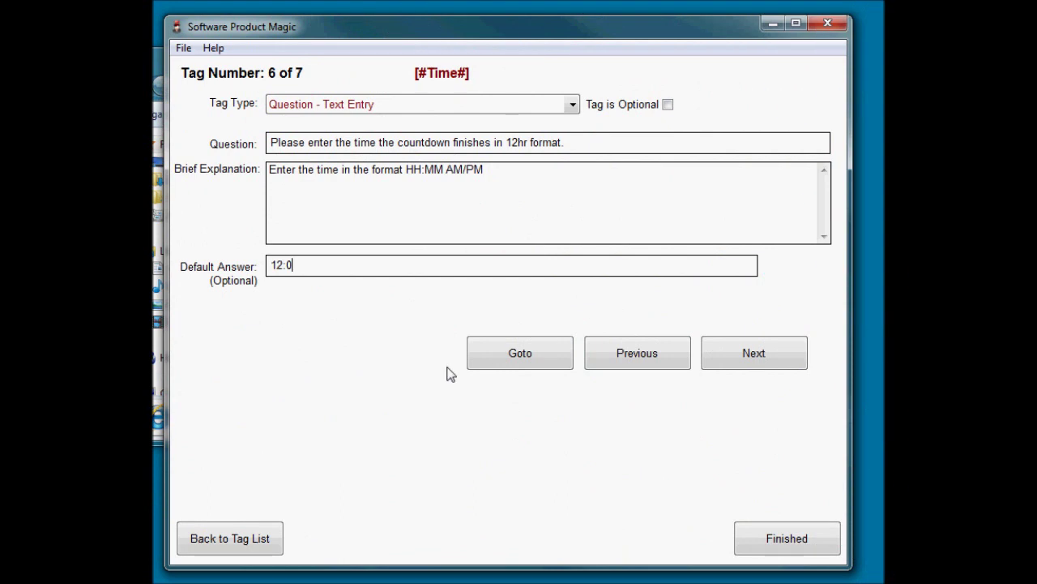
{"action": "type", "text": "1"}
{"action": "key", "text": "BackSpace"}
{"action": "type", "text": "AM"}
{"action": "double_click", "coordinate": [356, 265]}
{"action": "left_click", "coordinate": [396, 267]}
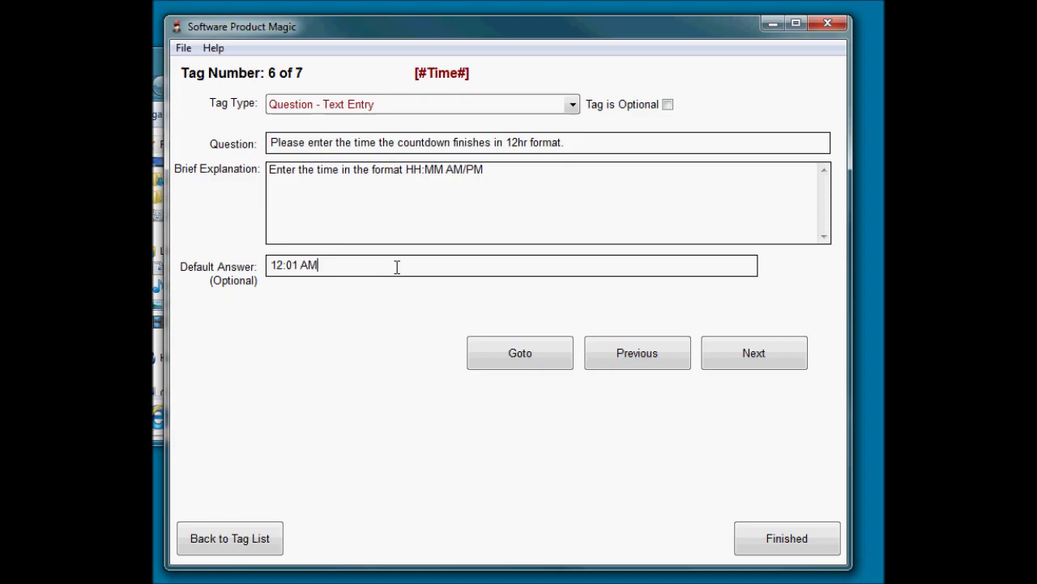
On tag 7 FinishUrl, ask for the redirect URL and paste the explanation paragraph.
{"action": "left_click", "coordinate": [758, 354]}
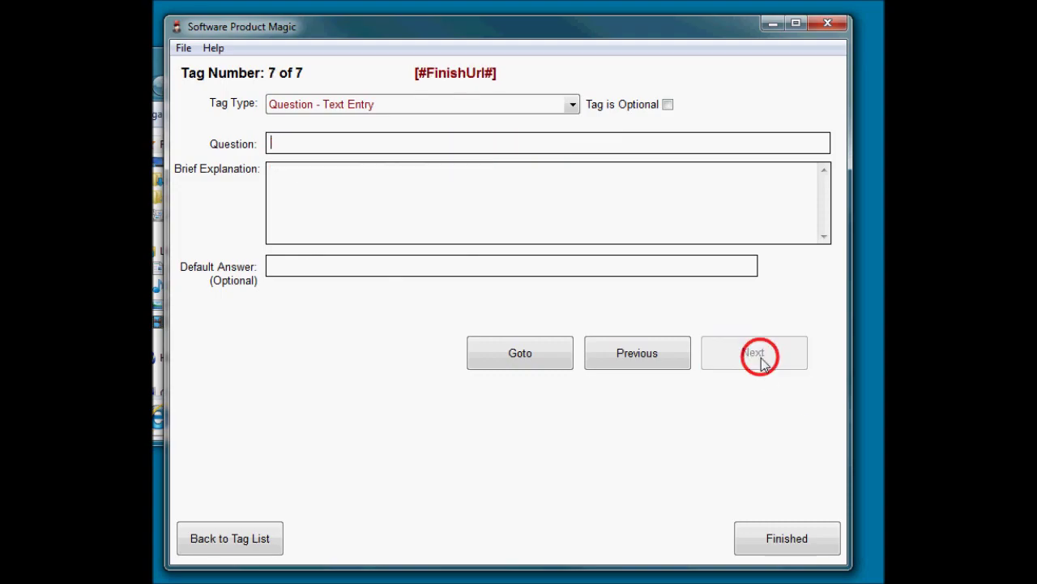
{"action": "left_click", "coordinate": [433, 143]}
{"action": "type", "text": "Pl"}
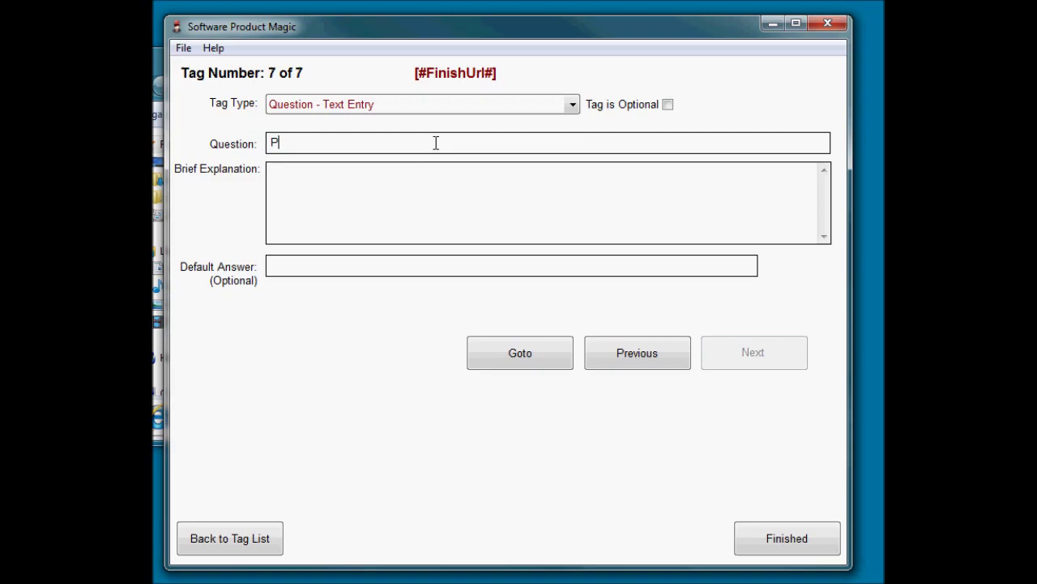
{"action": "type", "text": "ease giv"}
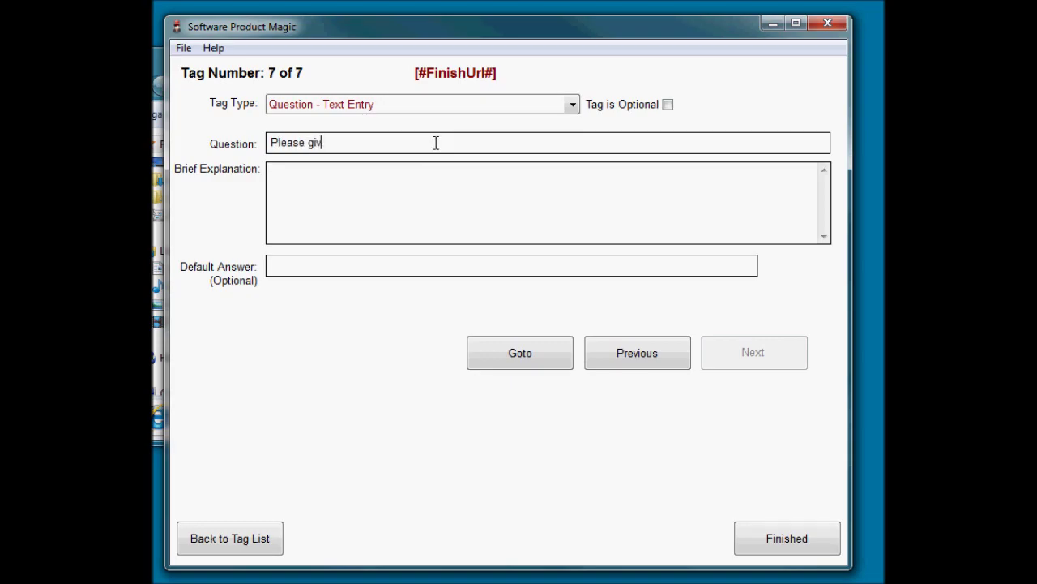
{"action": "type", "text": "e the redi"}
{"action": "type", "text": "rect url for"}
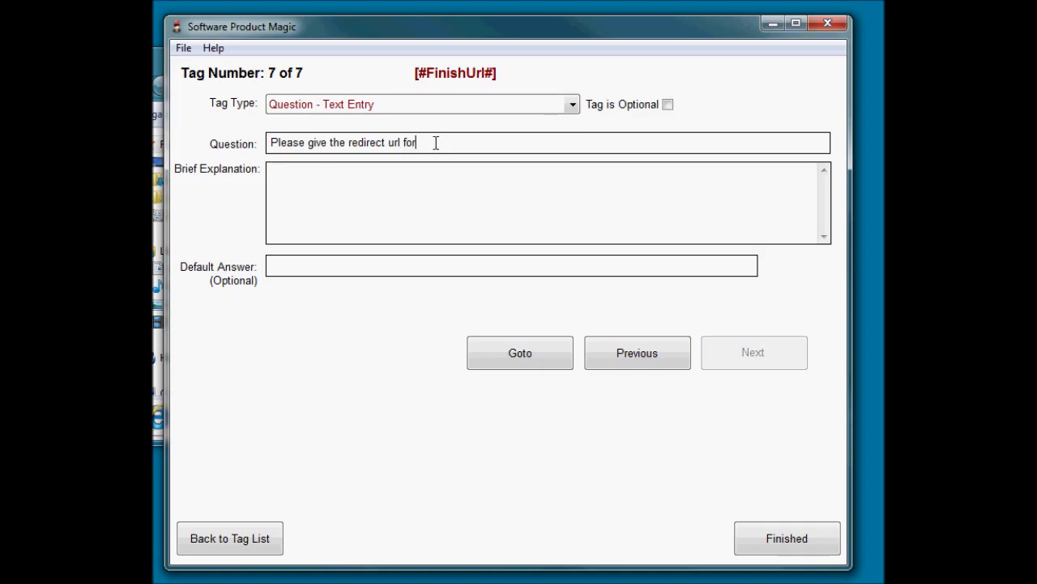
{"action": "type", "text": " when the countd"}
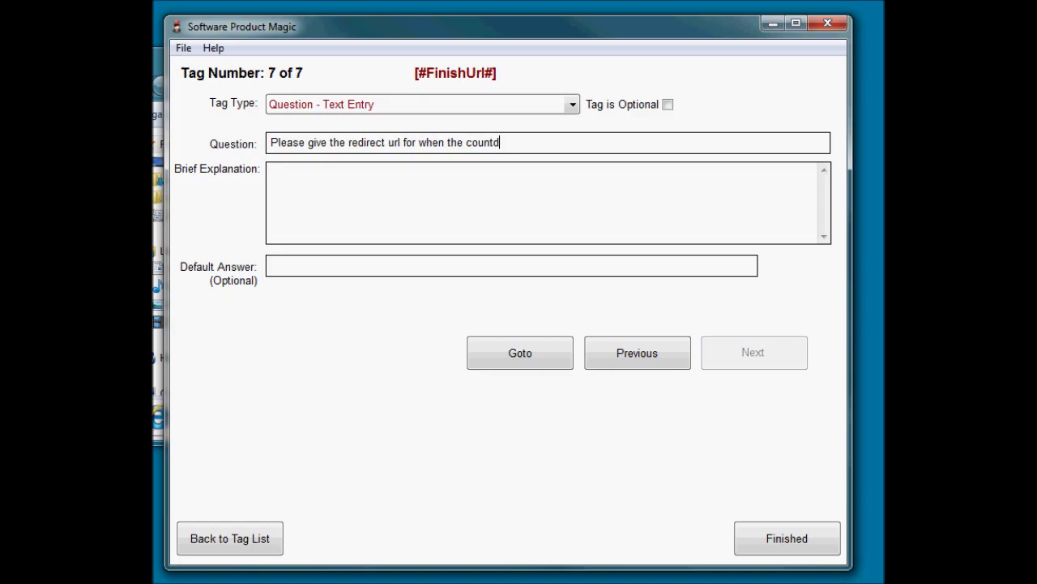
{"action": "type", "text": "own ends"}
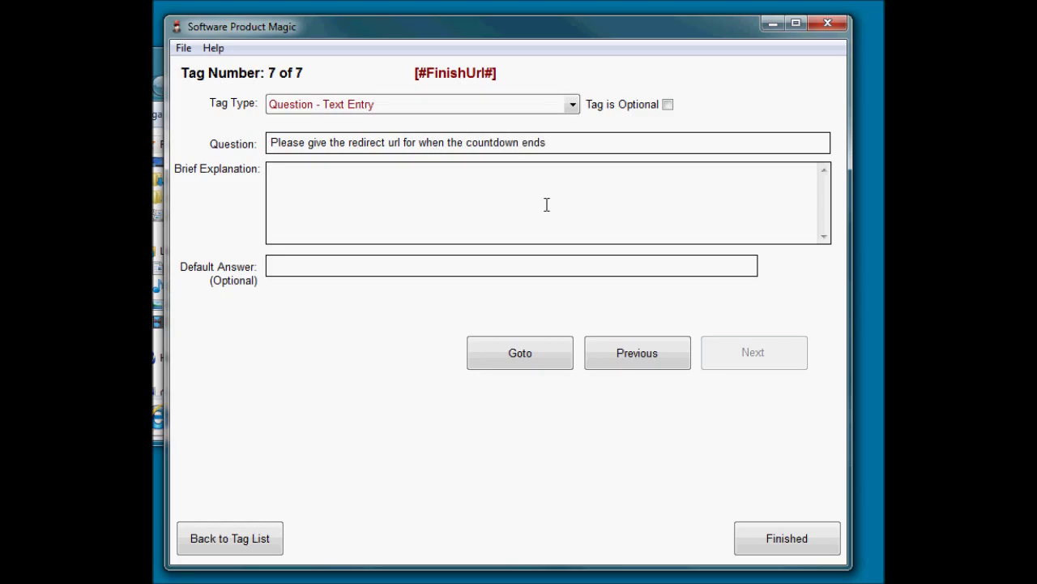
{"action": "left_click", "coordinate": [547, 204]}
{"action": "key", "text": "ctrl+v"}
{"action": "left_click", "coordinate": [396, 262]}
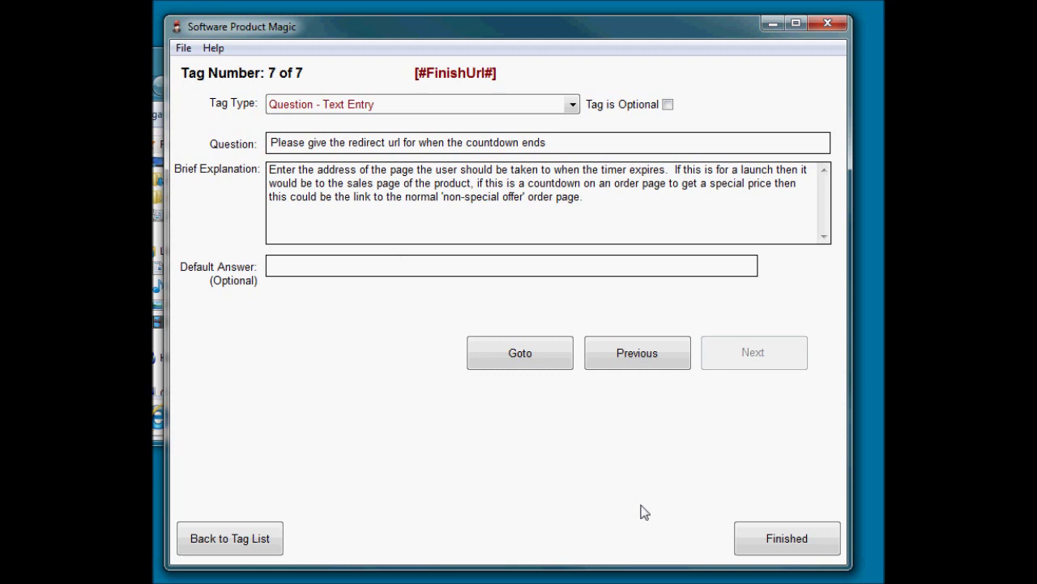
Finish the tags, enable 'Open output folder on completion', and set On Finish to 'Display a File'.
{"action": "left_click", "coordinate": [787, 538]}
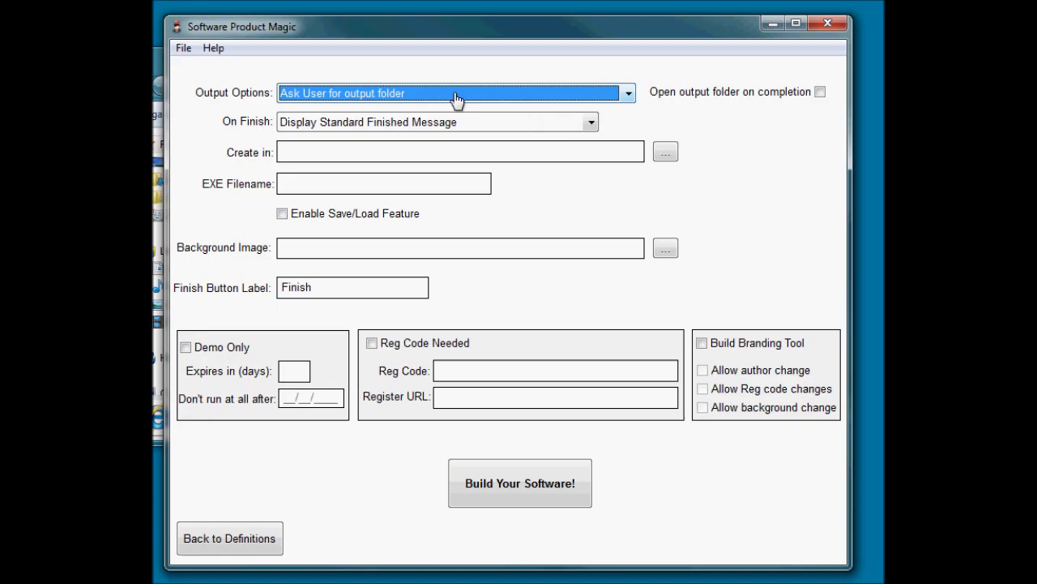
{"action": "left_click", "coordinate": [820, 92]}
{"action": "left_click", "coordinate": [454, 126]}
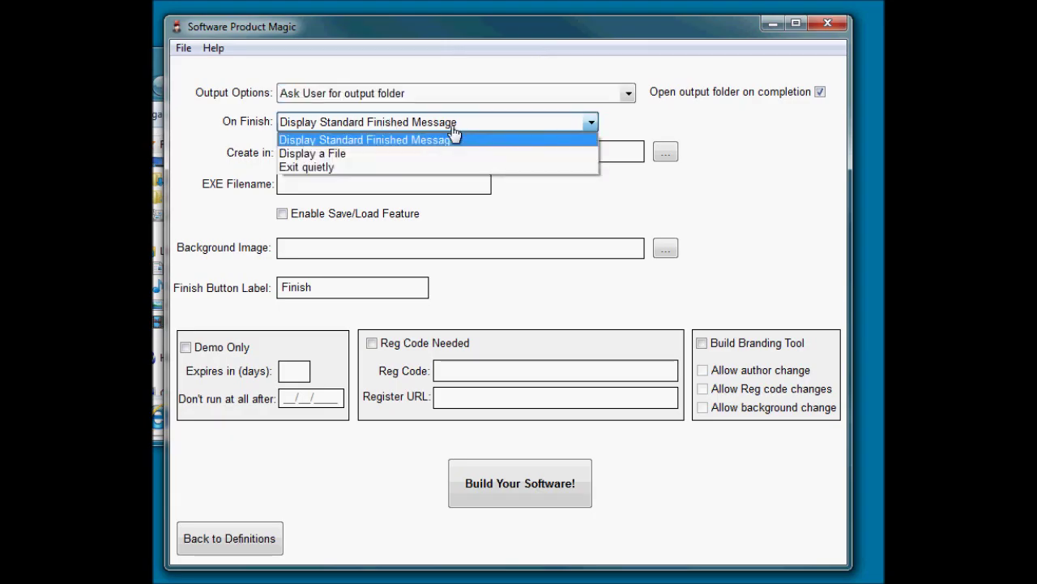
{"action": "left_click", "coordinate": [448, 149]}
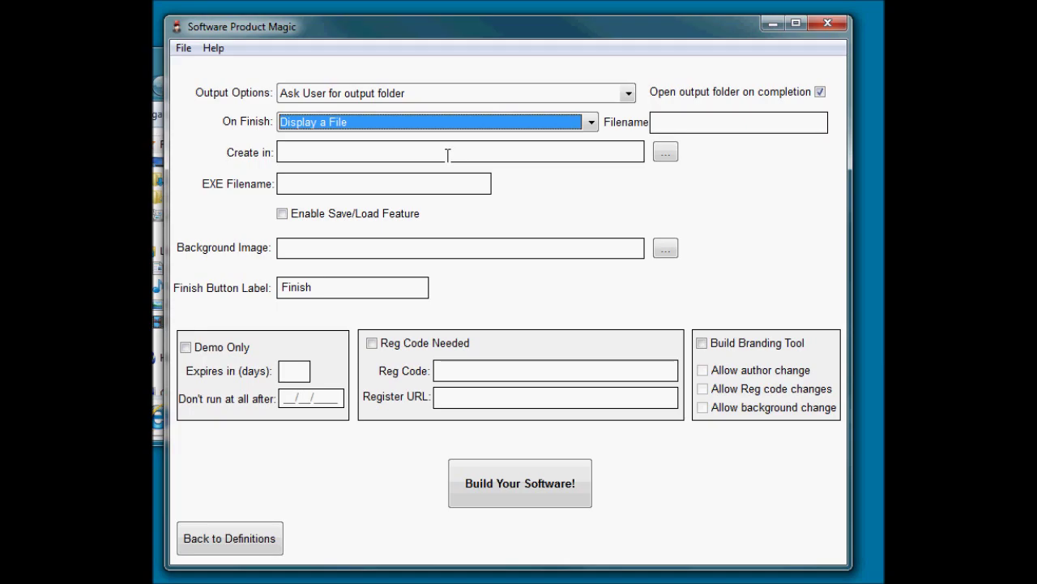
{"action": "left_click", "coordinate": [696, 121]}
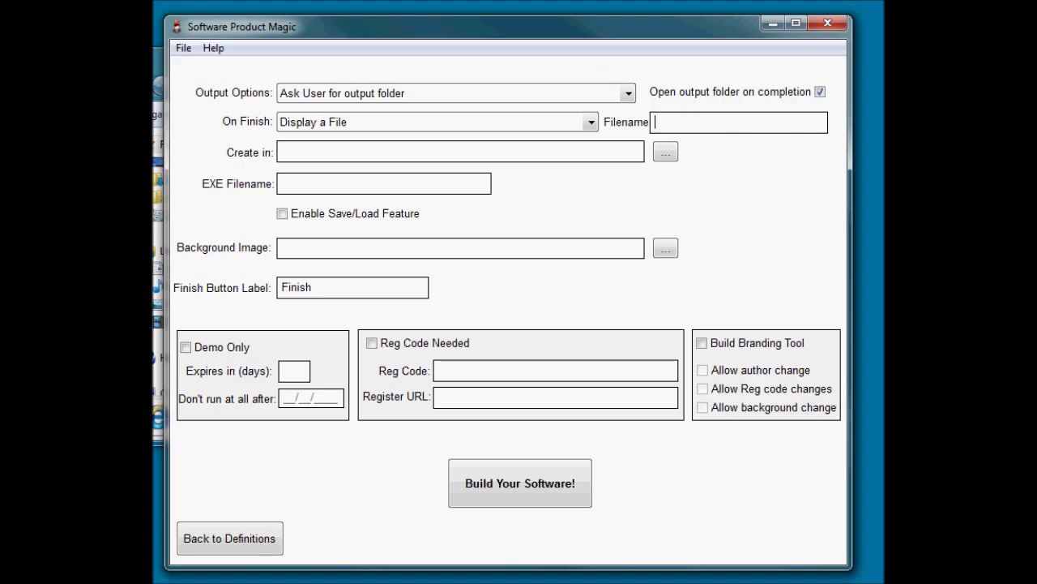
{"action": "key", "text": "alt+Tab"}
Confirm index.htm in the countdowngenerator folder, set it as the display file, and close the folder.
{"action": "key", "text": "Escape"}
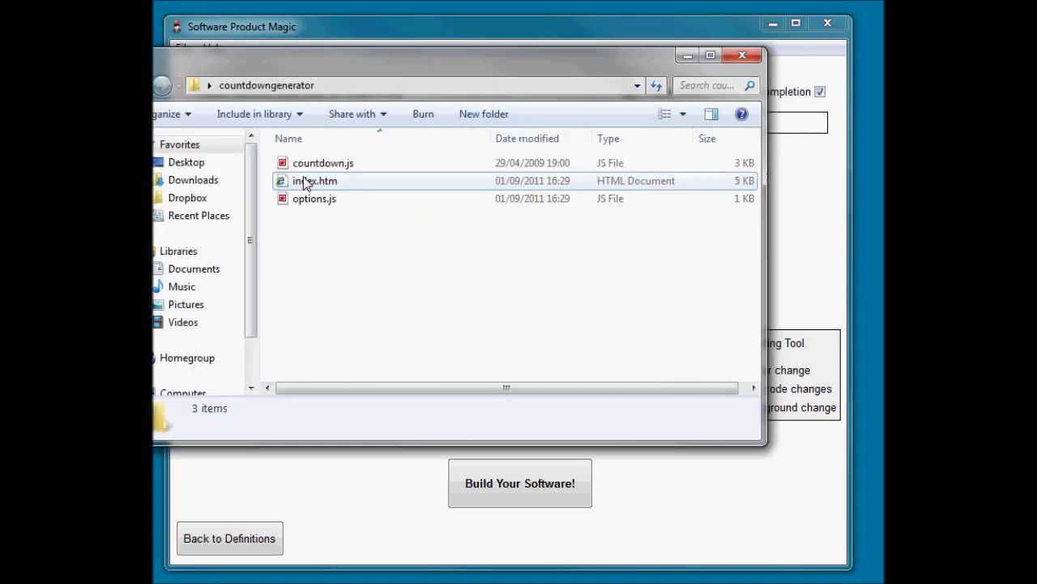
{"action": "left_click", "coordinate": [356, 188]}
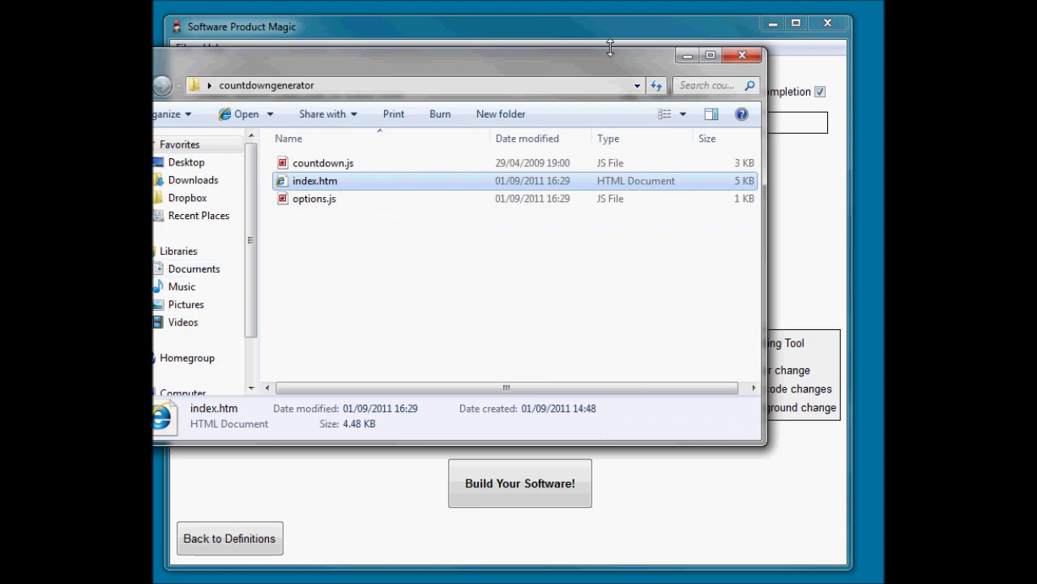
{"action": "key", "text": "alt+Tab"}
{"action": "type", "text": "index.htm"}
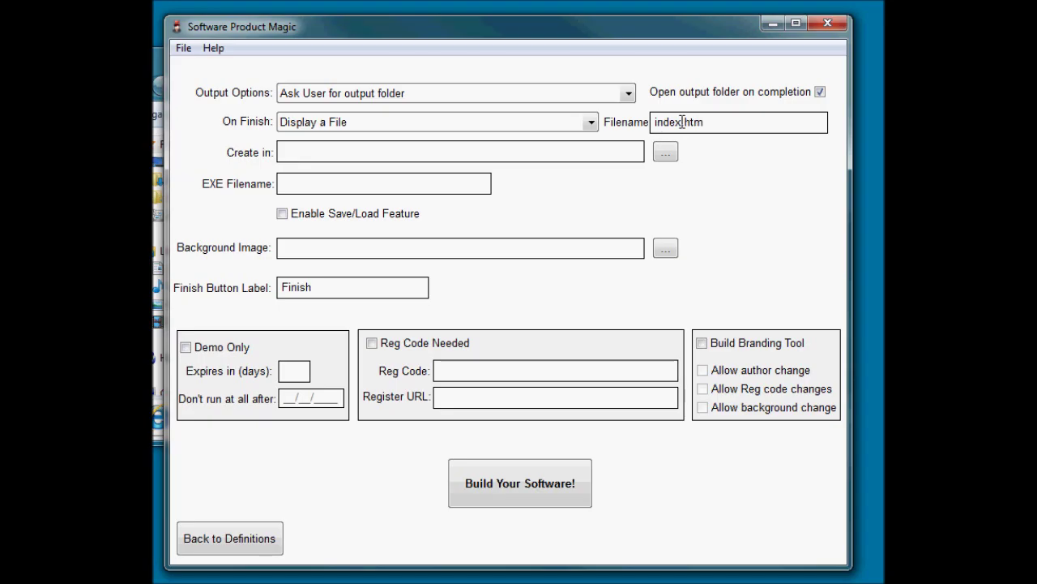
{"action": "key", "text": "alt+Tab"}
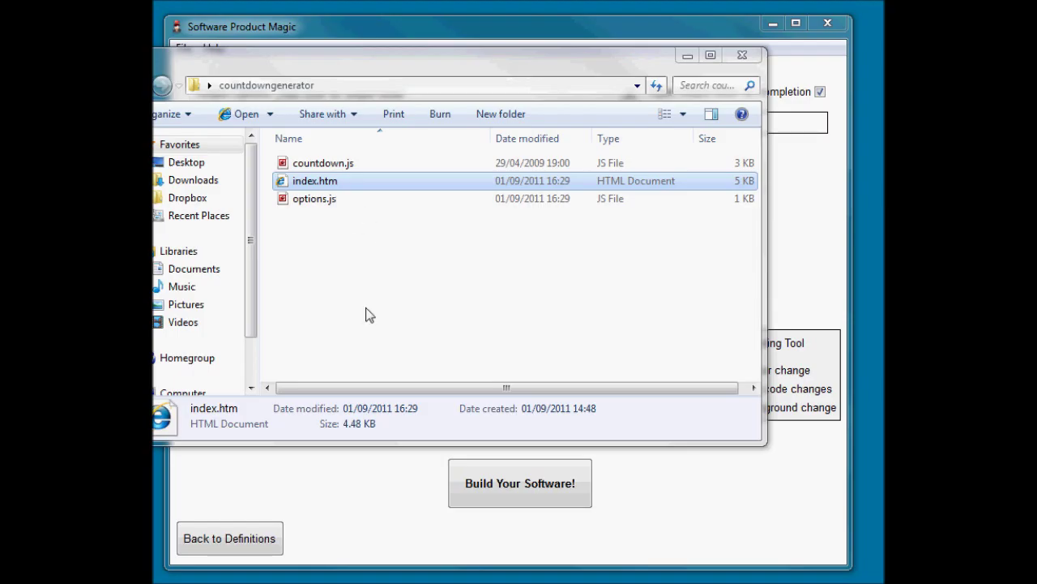
{"action": "left_click", "coordinate": [741, 55]}
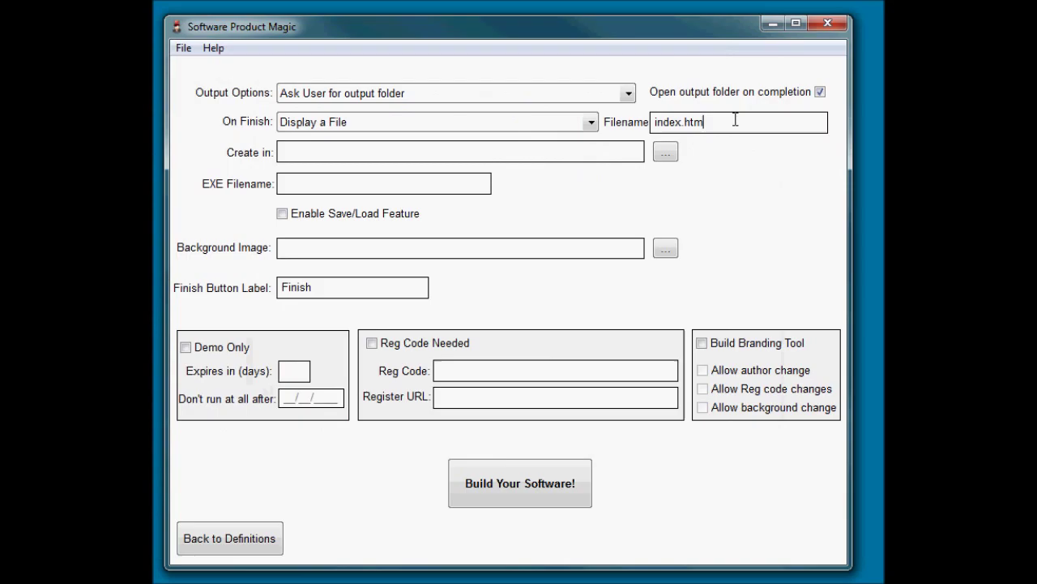
Output to a new Desktop folder 'tempcount' with EXE filename countdownmaker.exe.
{"action": "left_click", "coordinate": [437, 148]}
{"action": "left_click", "coordinate": [666, 152]}
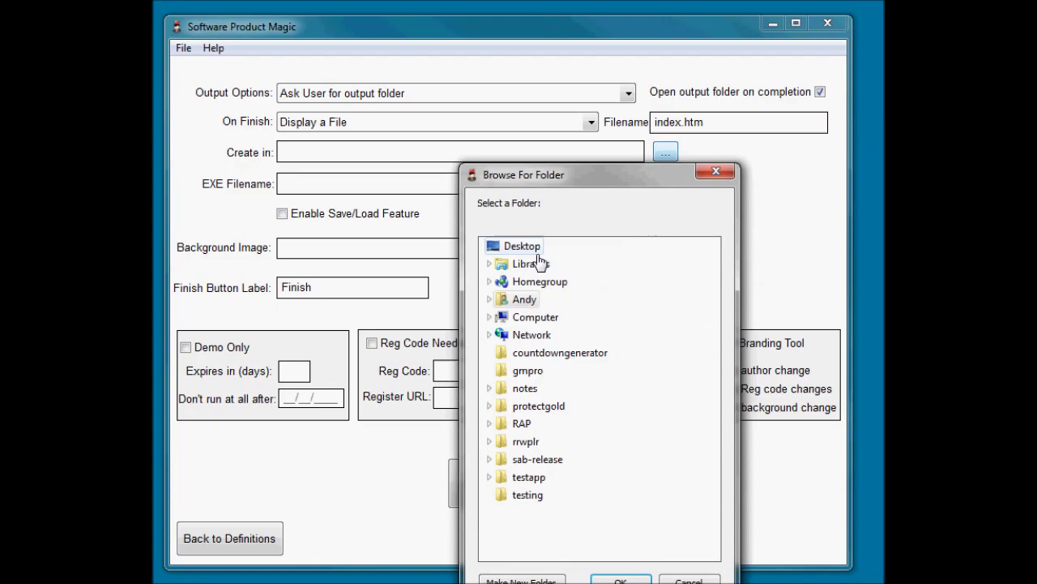
{"action": "left_click", "coordinate": [522, 245]}
{"action": "left_click", "coordinate": [520, 579]}
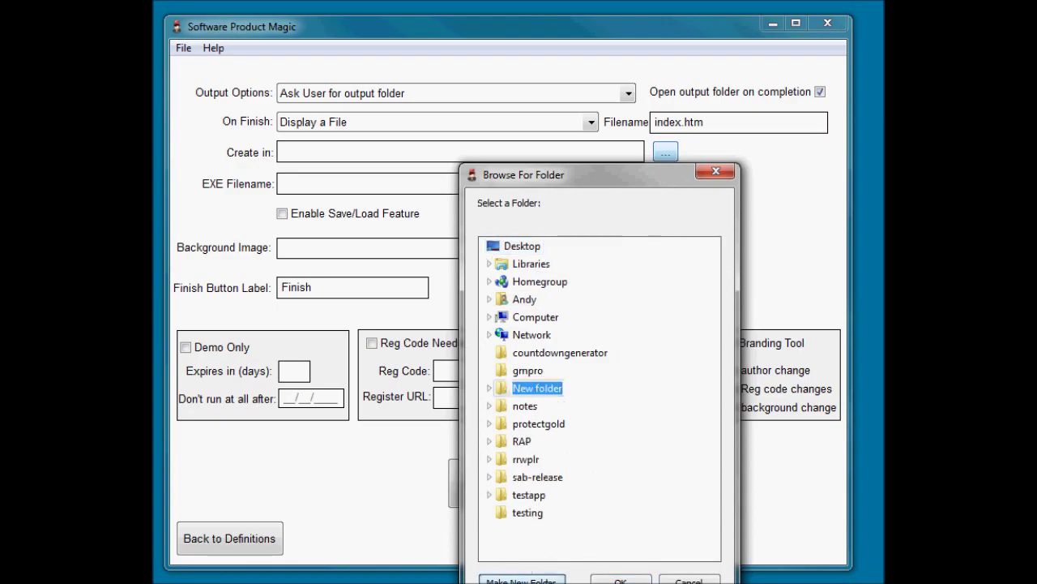
{"action": "type", "text": "temp"}
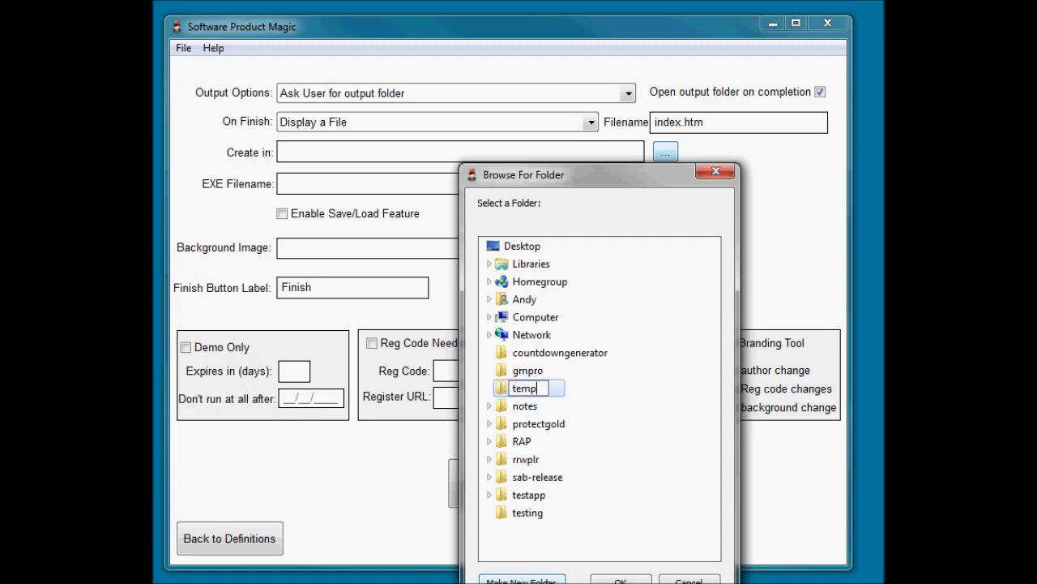
{"action": "type", "text": "out"}
{"action": "key", "text": "Return"}
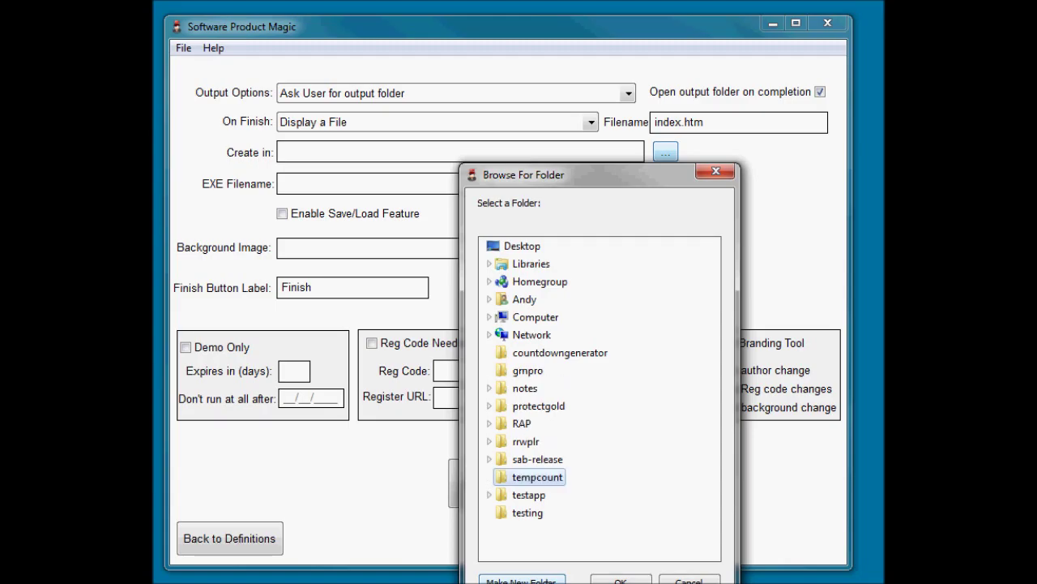
{"action": "left_click", "coordinate": [621, 579]}
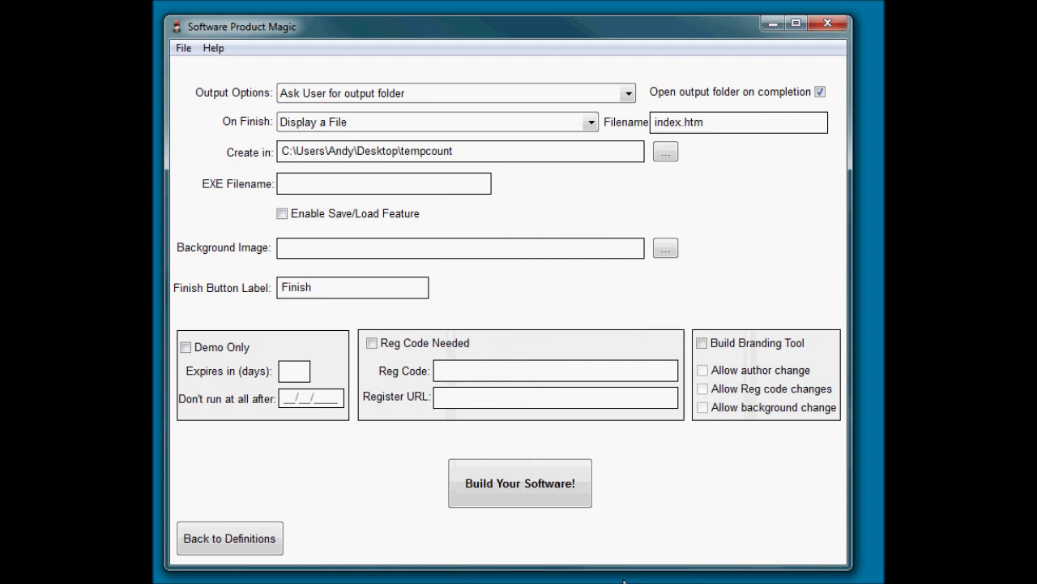
{"action": "left_click", "coordinate": [374, 184]}
{"action": "type", "text": "countdown"}
{"action": "type", "text": "maker.exe"}
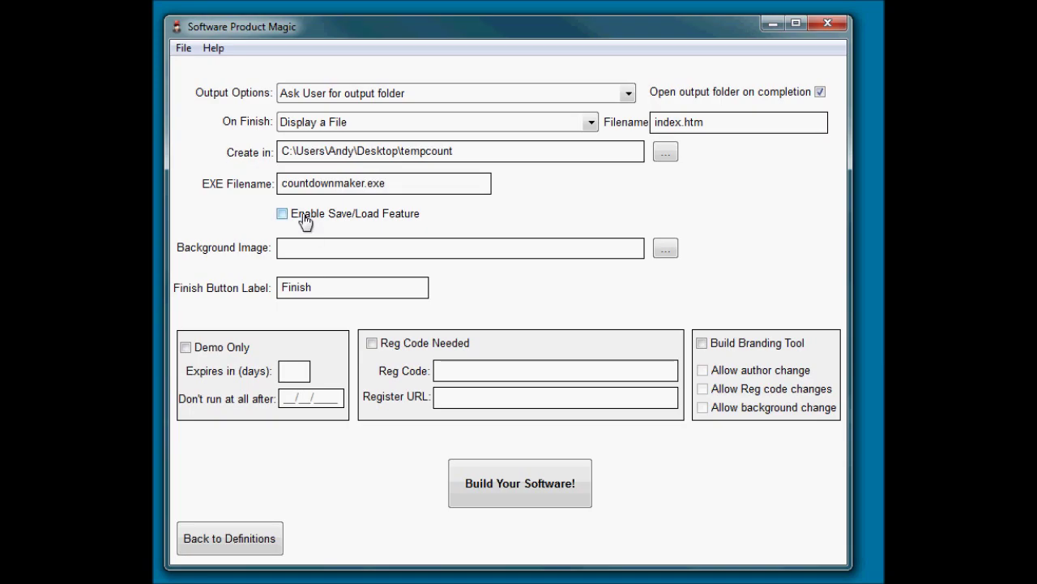
{"action": "left_click", "coordinate": [328, 245]}
Set led-countdown-clock-timer.jpg from the Desktop as the background image.
{"action": "left_click", "coordinate": [664, 248]}
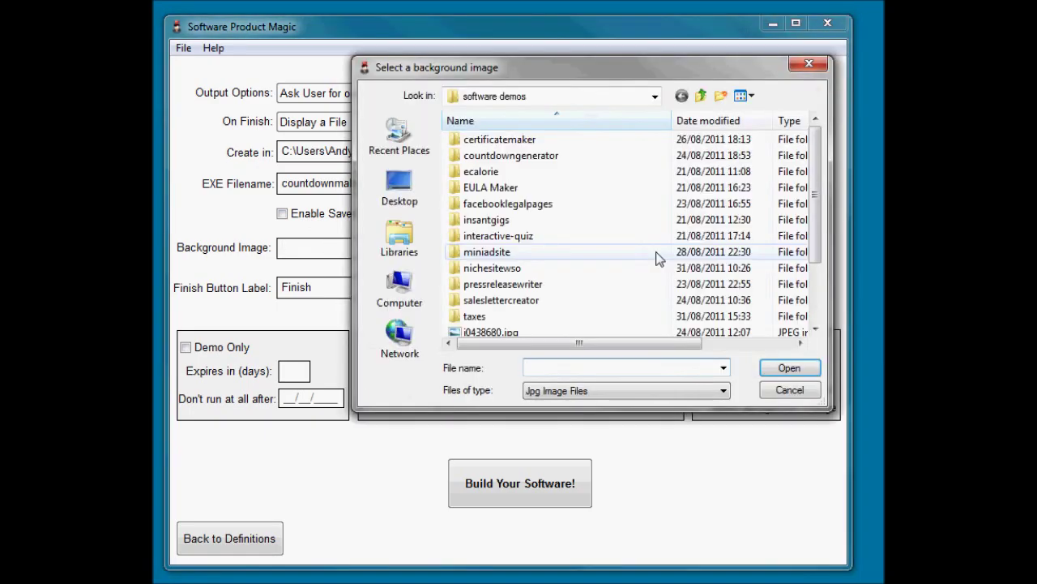
{"action": "left_click", "coordinate": [399, 188]}
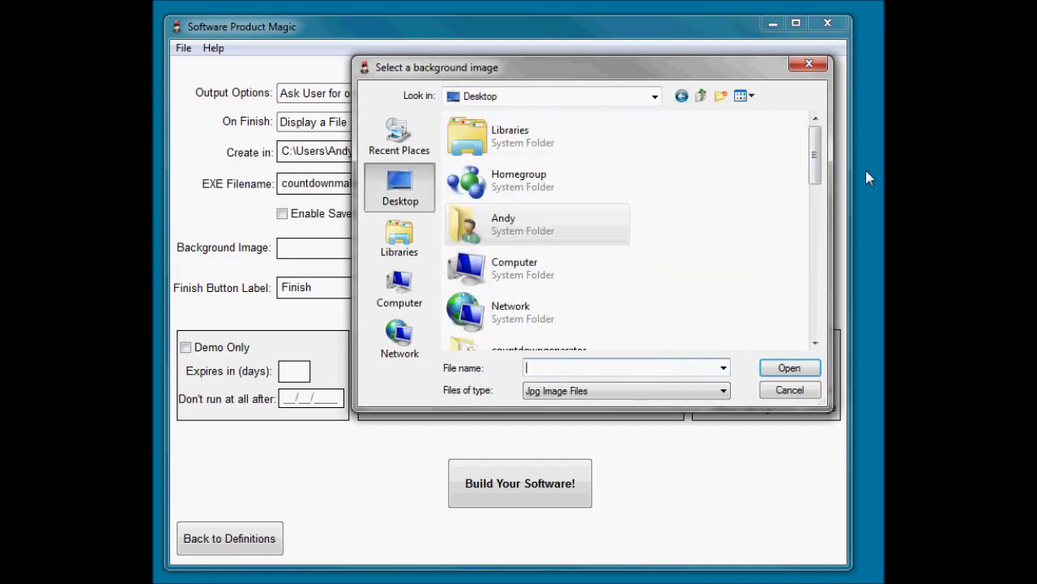
{"action": "left_click_drag", "start_coordinate": [814, 154], "coordinate": [813, 306]}
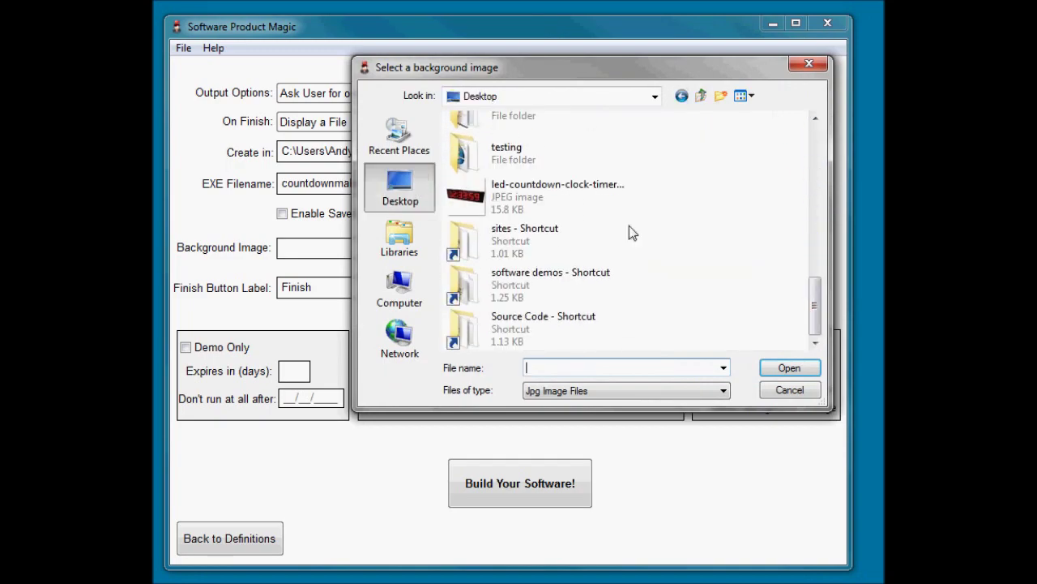
{"action": "left_click", "coordinate": [557, 191]}
{"action": "left_click", "coordinate": [790, 368]}
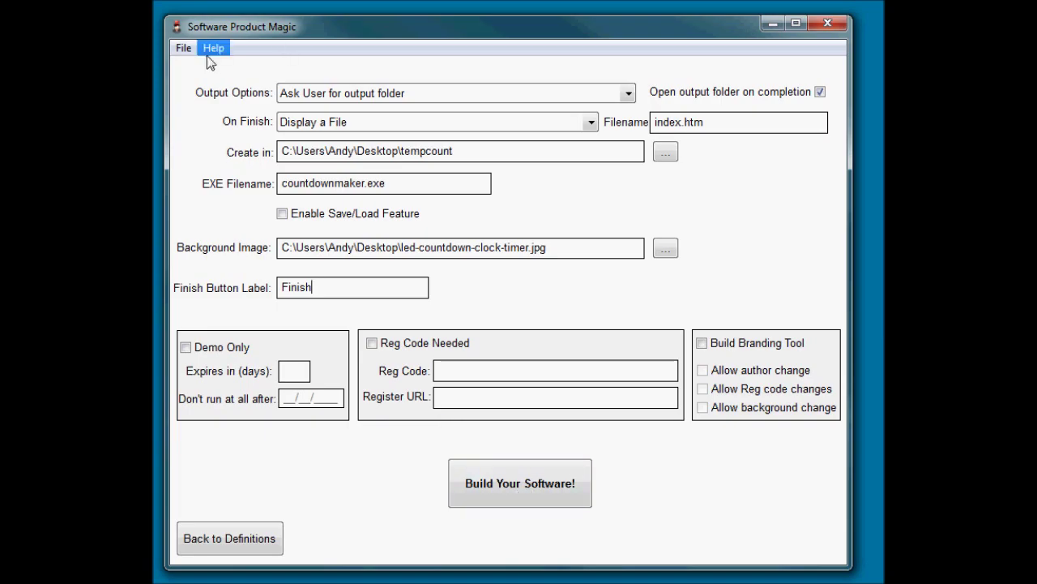
Save the project as democountdown, build the software, and open the tempcount output folder.
{"action": "left_click", "coordinate": [183, 48]}
{"action": "left_click", "coordinate": [198, 104]}
{"action": "type", "text": "d"}
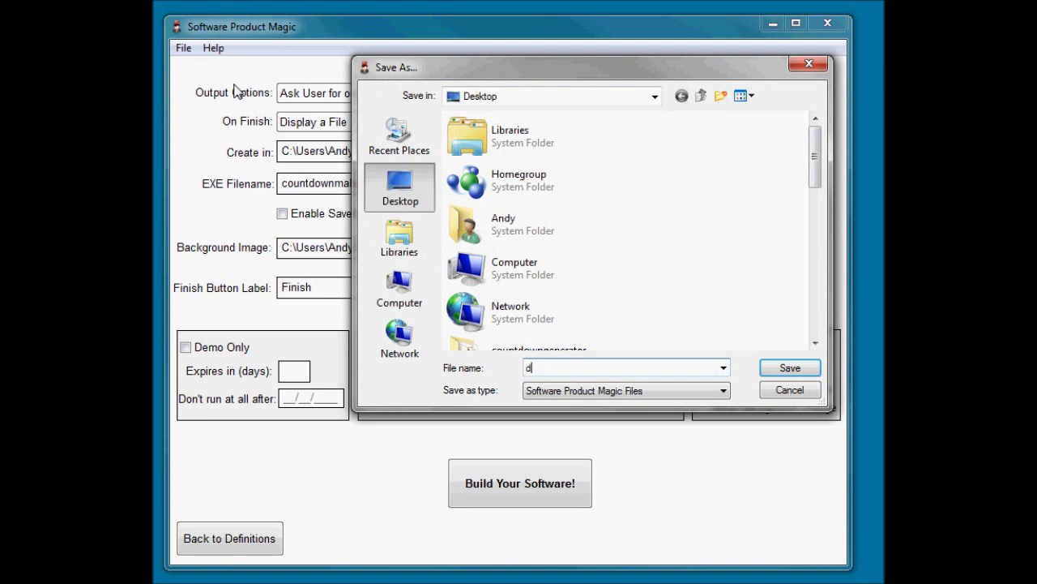
{"action": "type", "text": "emocountdown"}
{"action": "key", "text": "Return"}
{"action": "left_click", "coordinate": [538, 501]}
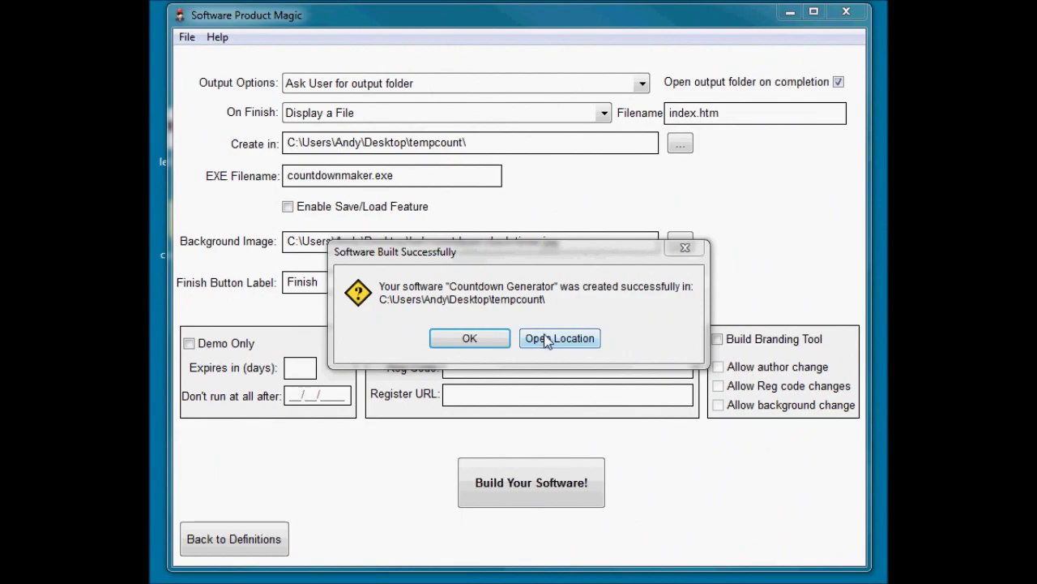
{"action": "left_click", "coordinate": [548, 338]}
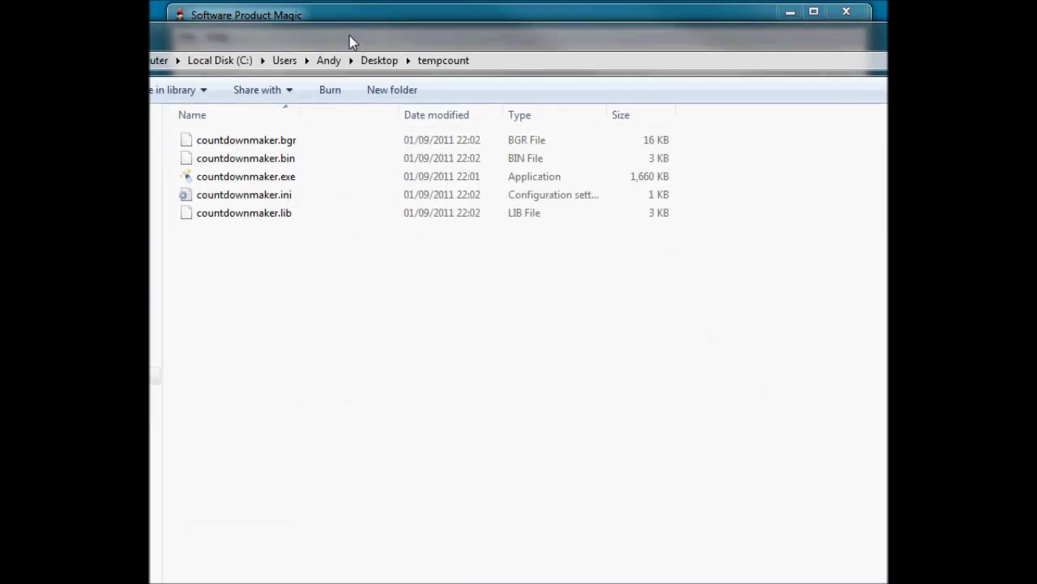
Move the tempcount window into view and run countdownmaker.exe.
{"action": "left_click_drag", "start_coordinate": [335, 44], "coordinate": [354, 24]}
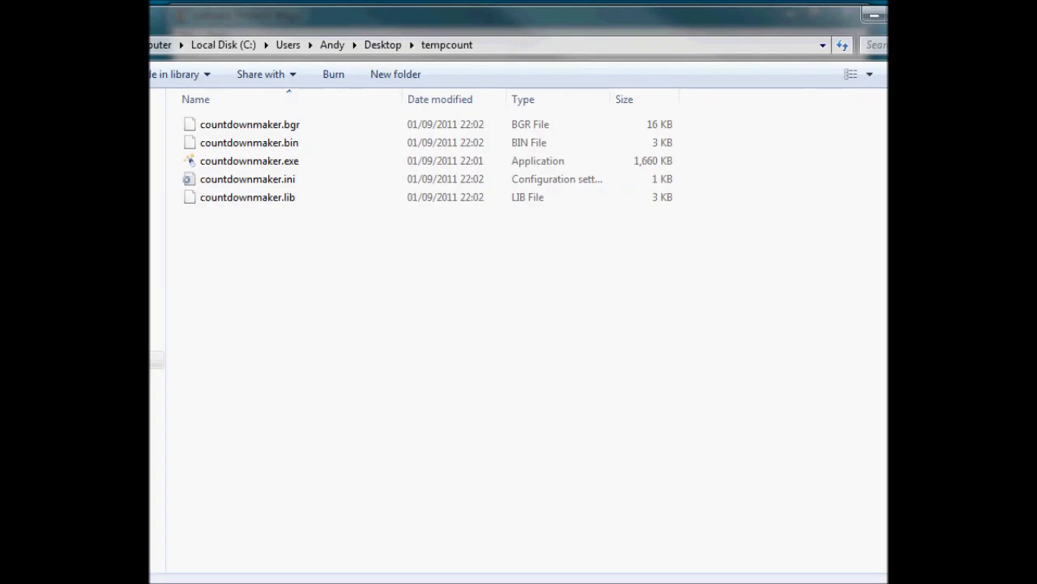
{"action": "left_click", "coordinate": [381, 166]}
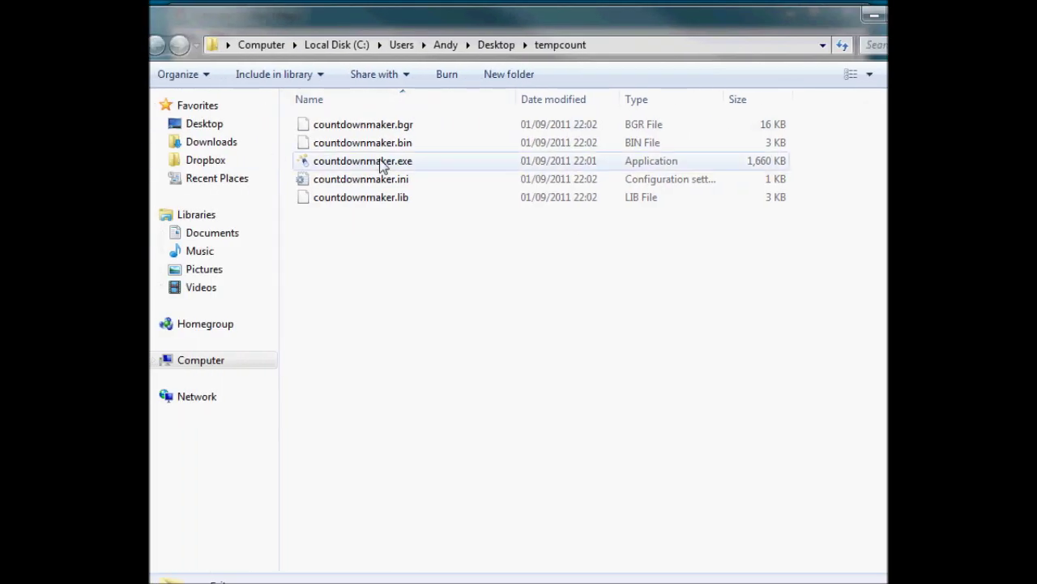
{"action": "left_click", "coordinate": [381, 167]}
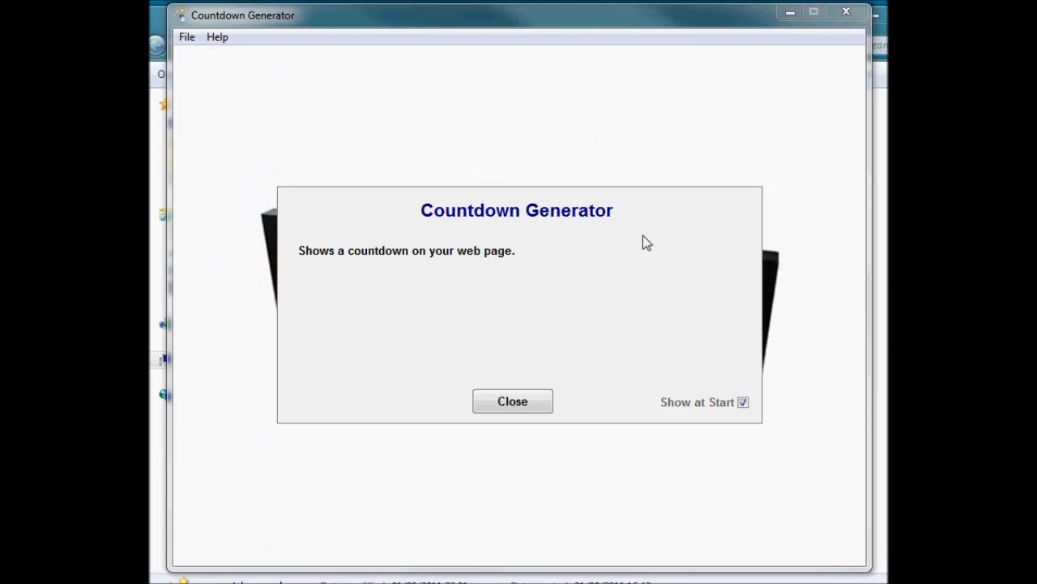
Turn off Show at Start and close the Countdown Generator intro screen.
{"action": "left_click", "coordinate": [743, 402]}
{"action": "left_click", "coordinate": [744, 403]}
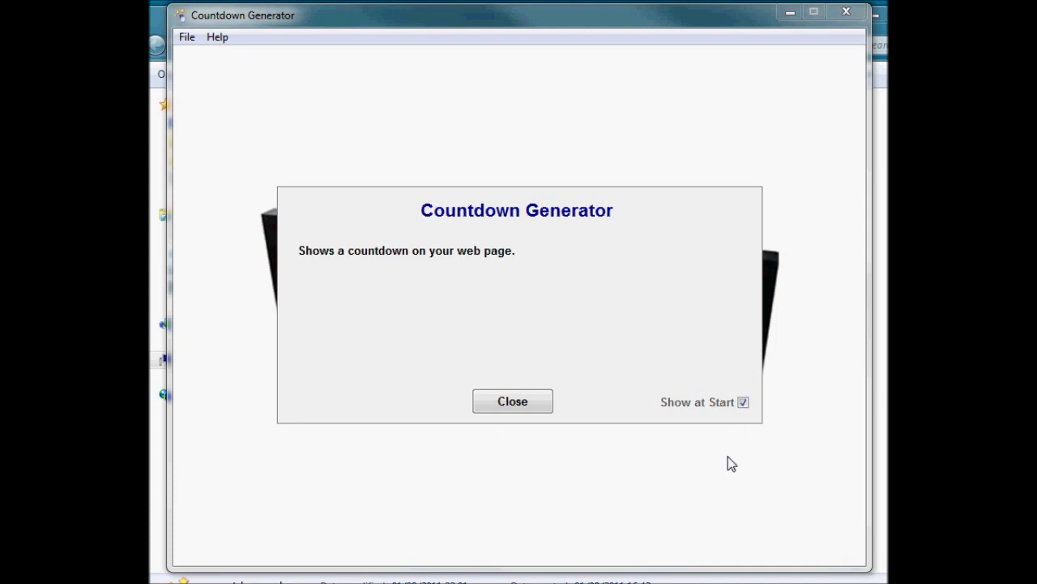
{"action": "left_click", "coordinate": [743, 402]}
{"action": "left_click", "coordinate": [743, 402]}
{"action": "left_click", "coordinate": [510, 400]}
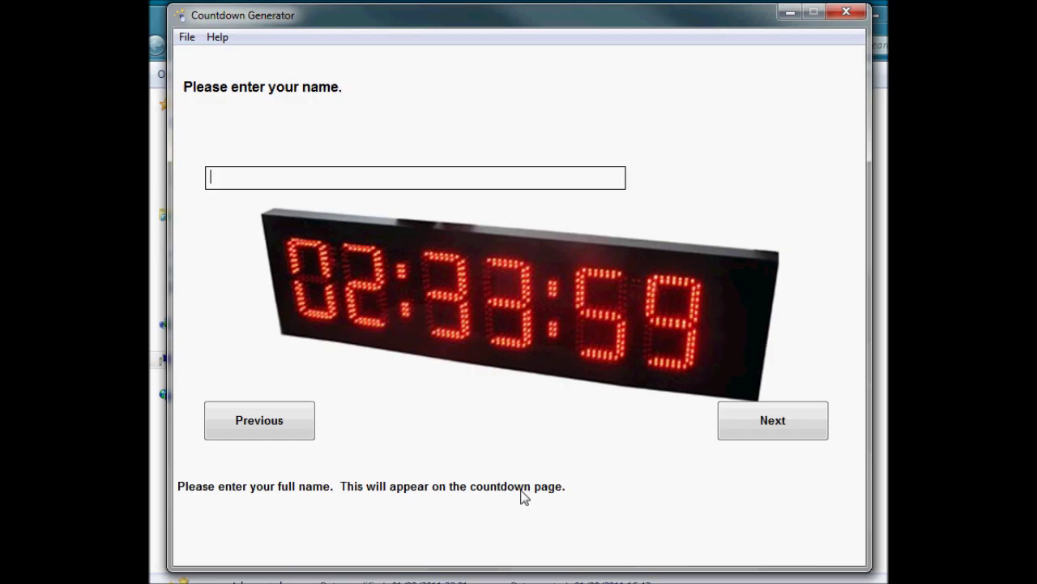
{"action": "type", "text": "Andy B"}
{"action": "type", "text": "rocklehurst"}
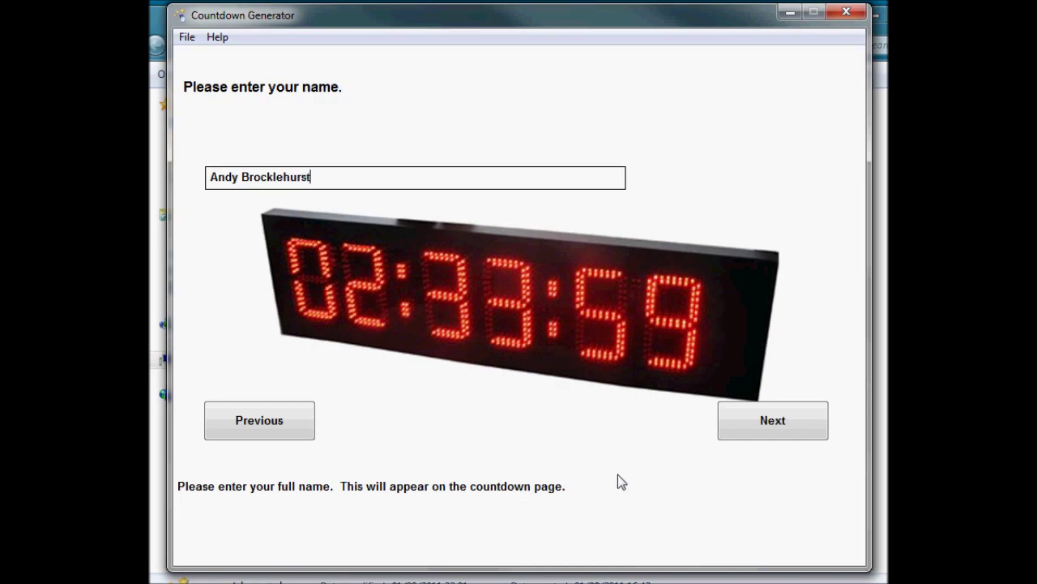
Enter the name and set the countdown end to 9/3/2011 at 12:01 AM.
{"action": "left_click", "coordinate": [769, 422]}
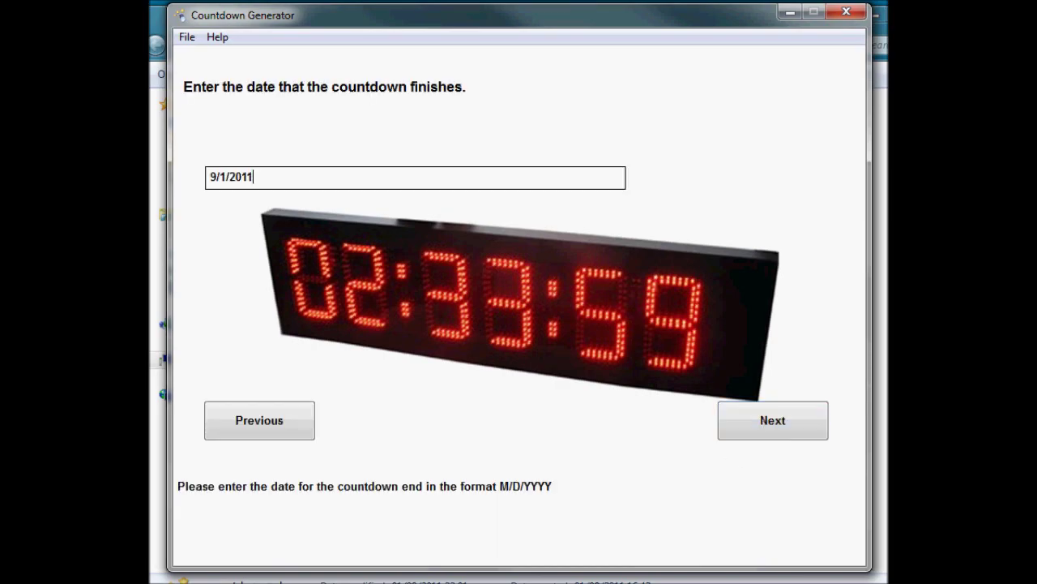
{"action": "left_click_drag", "start_coordinate": [275, 177], "coordinate": [158, 188]}
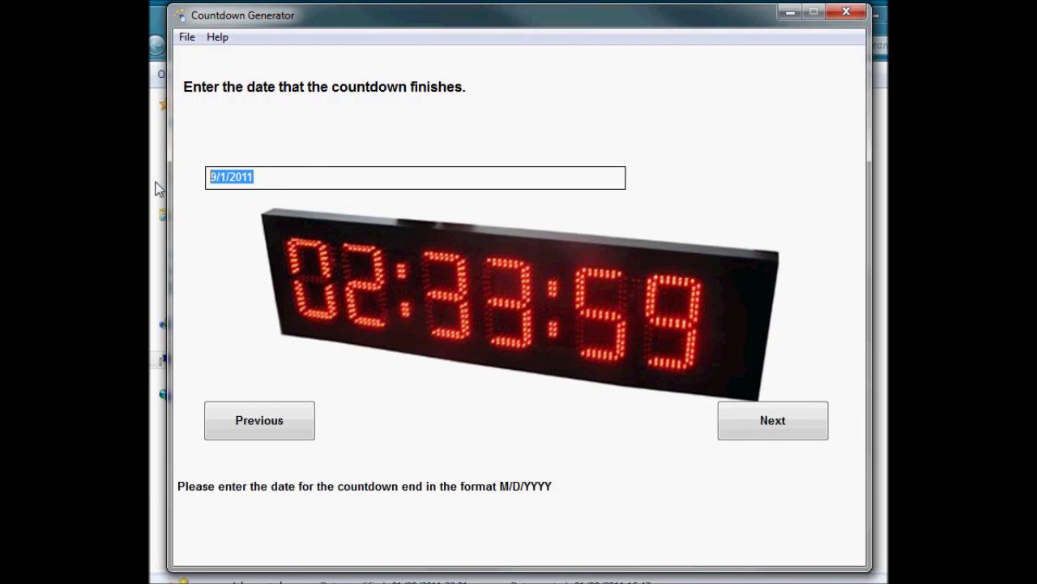
{"action": "left_click", "coordinate": [295, 176]}
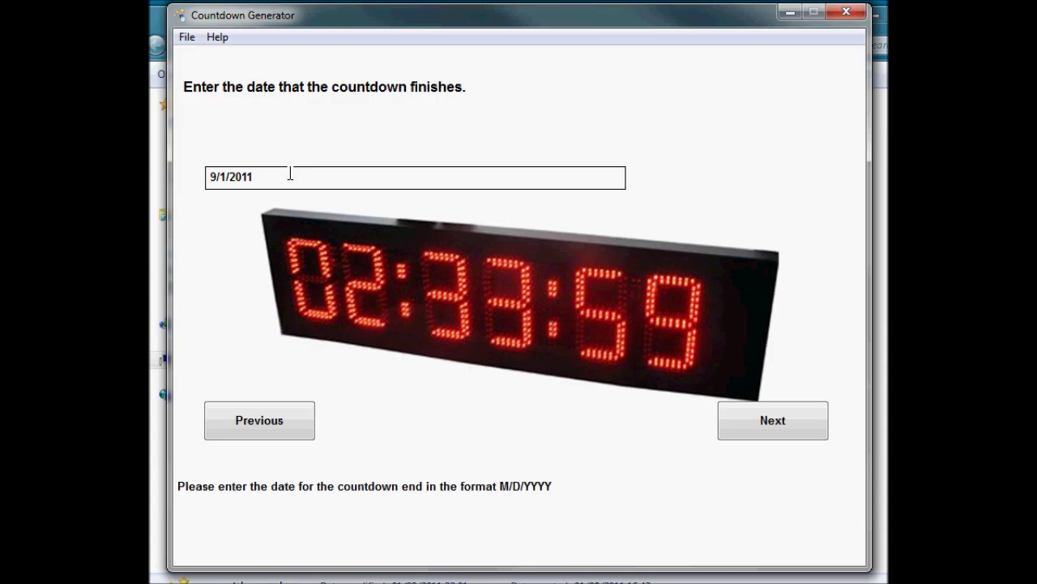
{"action": "key", "text": "shift+Left"}
{"action": "type", "text": "3"}
{"action": "left_click", "coordinate": [774, 436]}
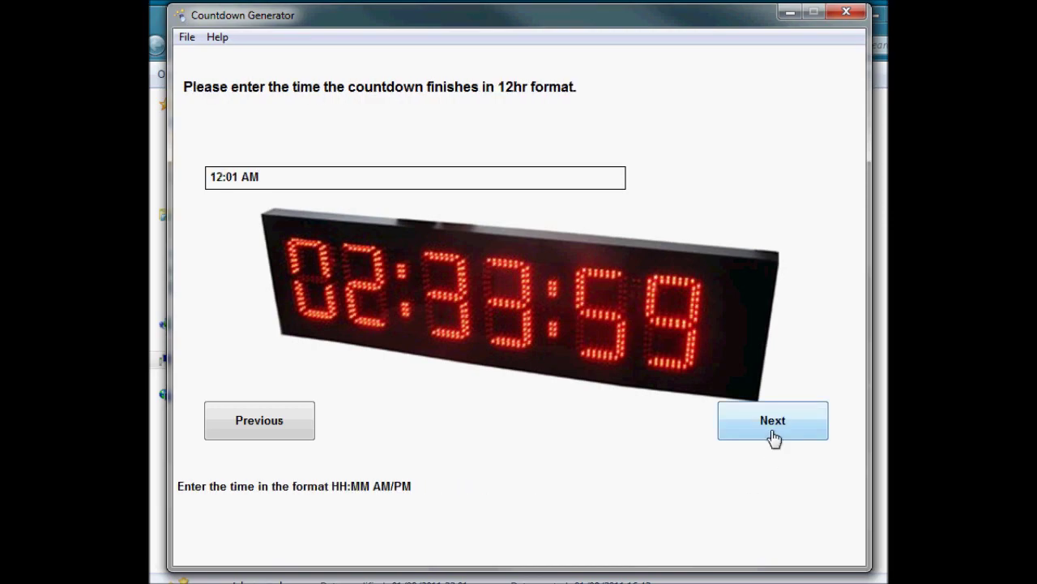
{"action": "left_click", "coordinate": [793, 428]}
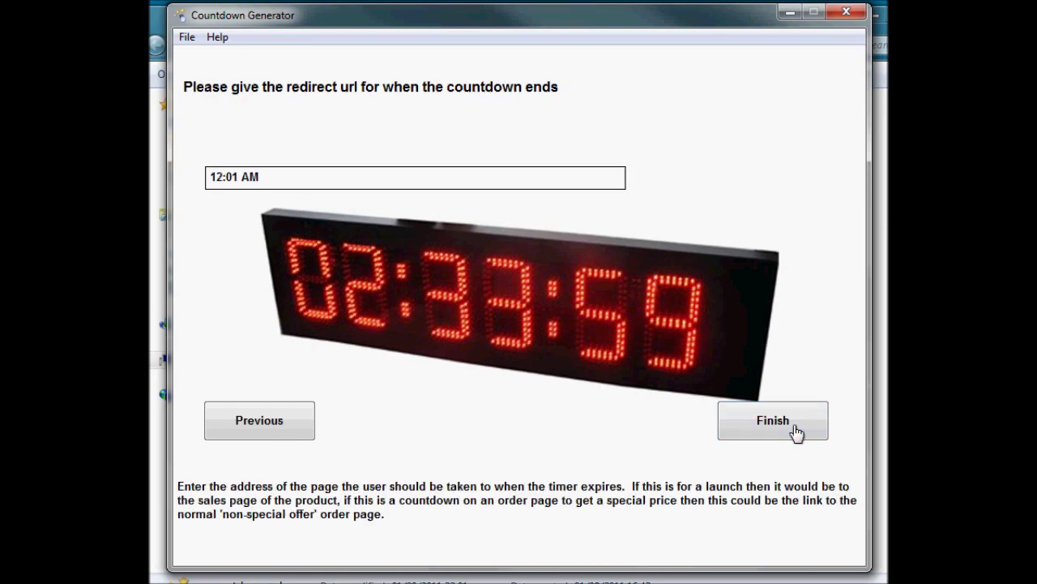
{"action": "type", "text": "http:"}
{"action": "type", "text": "//www.ne"}
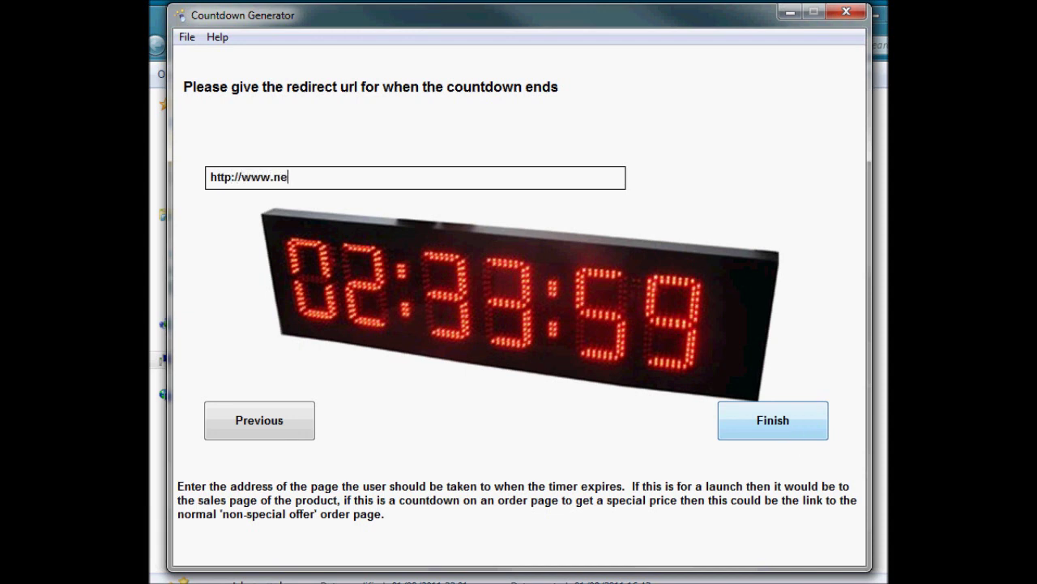
{"action": "type", "text": "todex.com"}
Generate the countdown files into the testing folder, preview the sales page, and exit.
{"action": "left_click", "coordinate": [797, 430]}
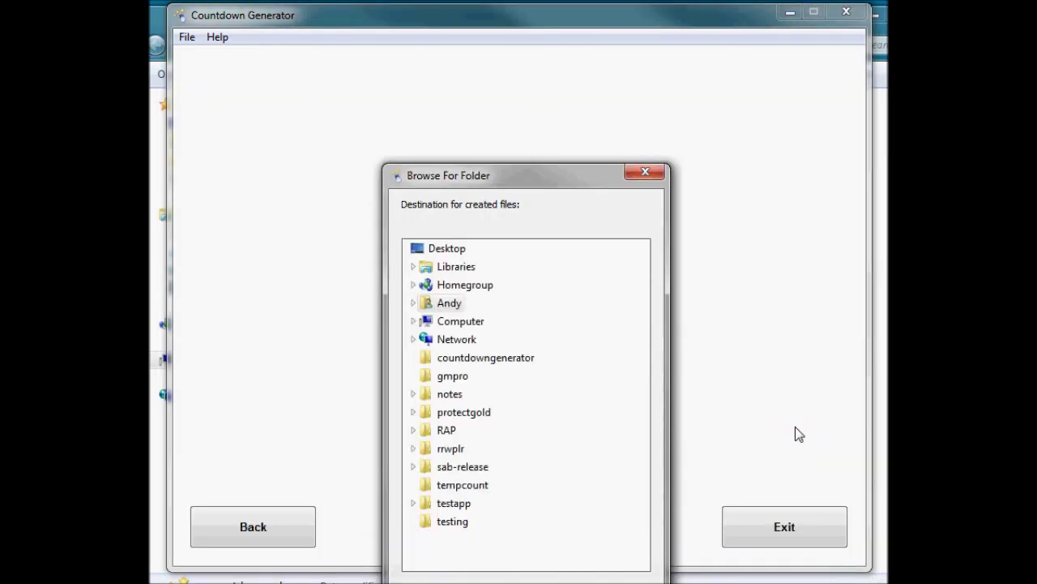
{"action": "left_click", "coordinate": [452, 521]}
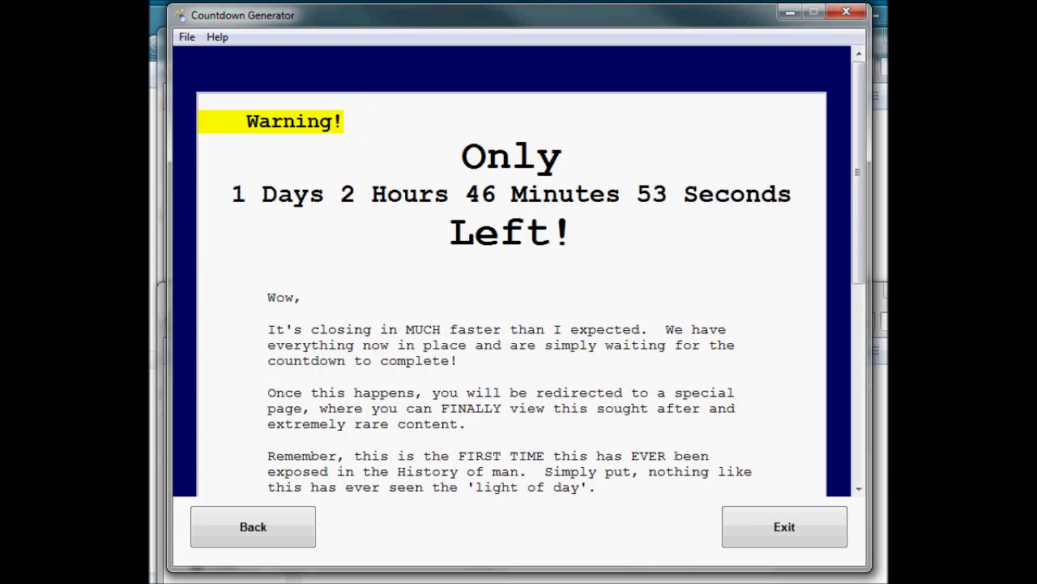
{"action": "mouse_move", "coordinate": [632, 300]}
{"action": "left_mouse_down"}
{"action": "mouse_move", "coordinate": [477, 172]}
{"action": "mouse_move", "coordinate": [572, 81]}
{"action": "left_mouse_up"}
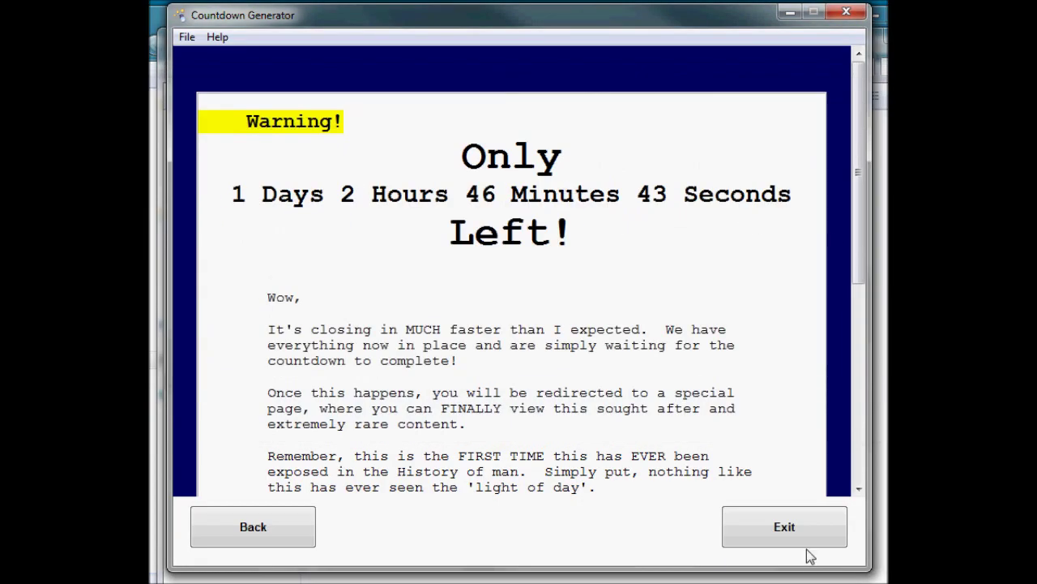
{"action": "left_click", "coordinate": [784, 526]}
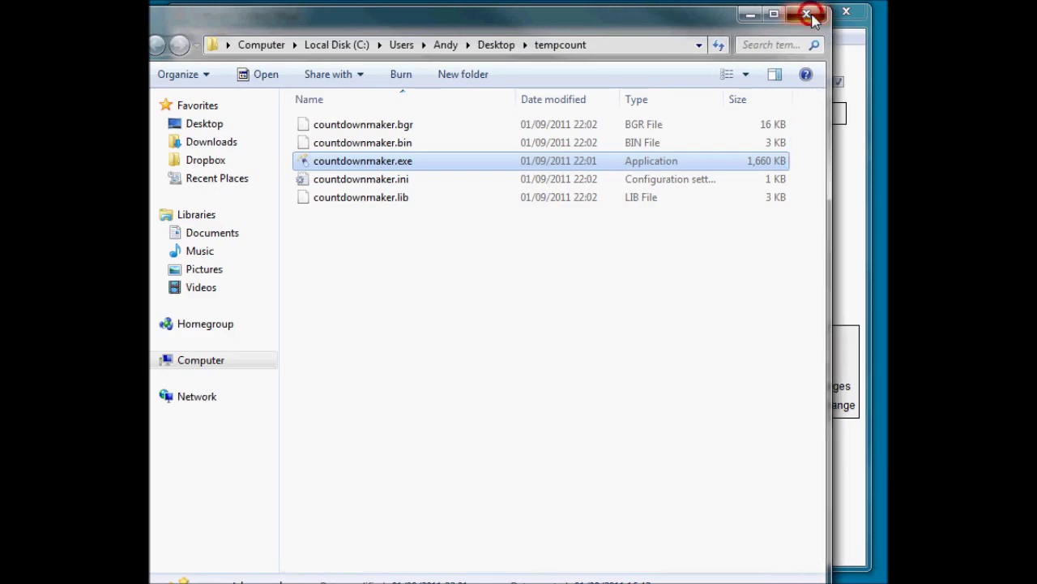
Close the output folder window to return to the countdownmaker.exe build options.
{"action": "left_click", "coordinate": [810, 15]}
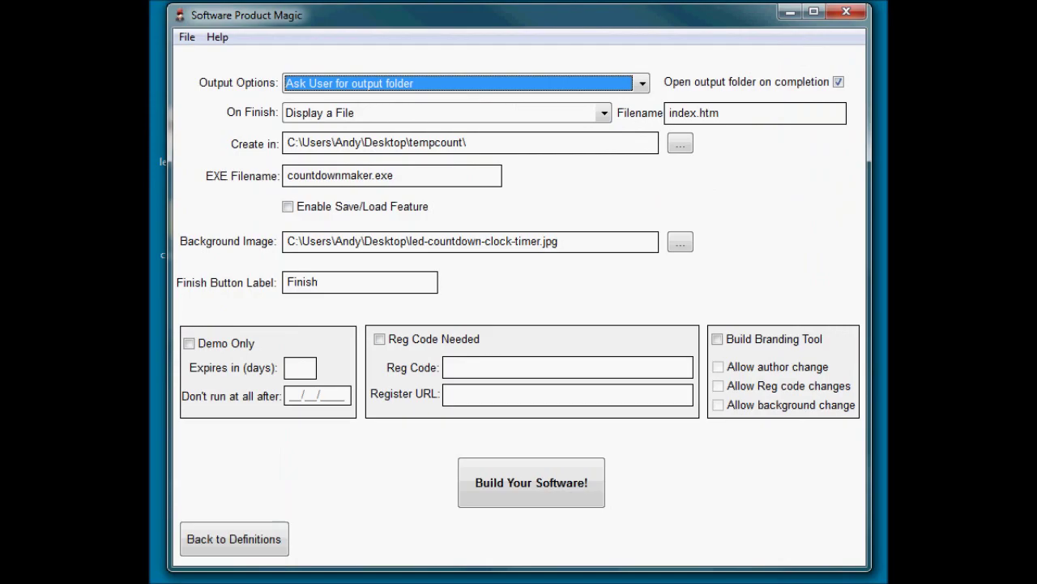